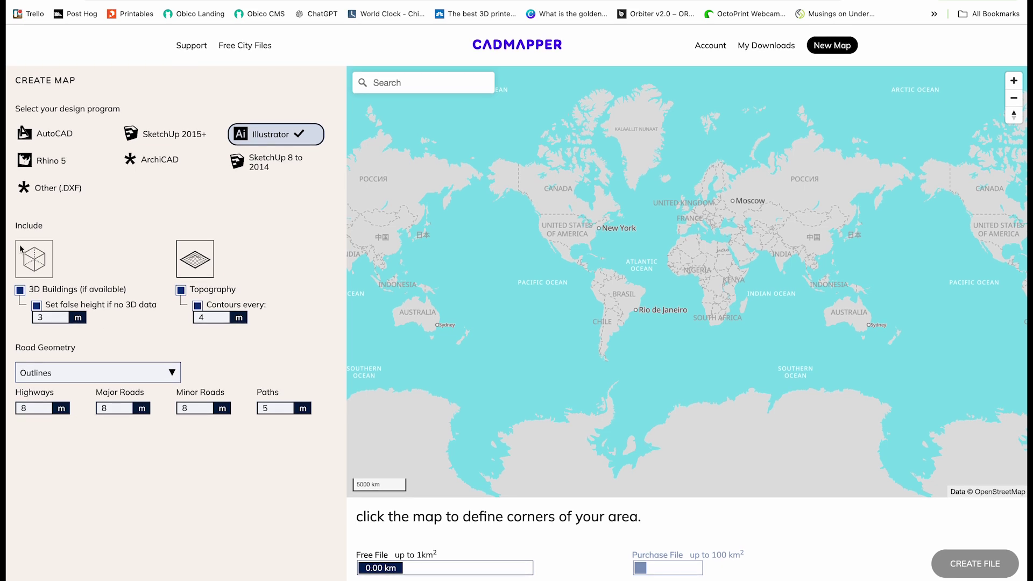
# Select and export the map area, then apply the 0.4 mm joined road extrusion
pyautogui.click(566, 224)
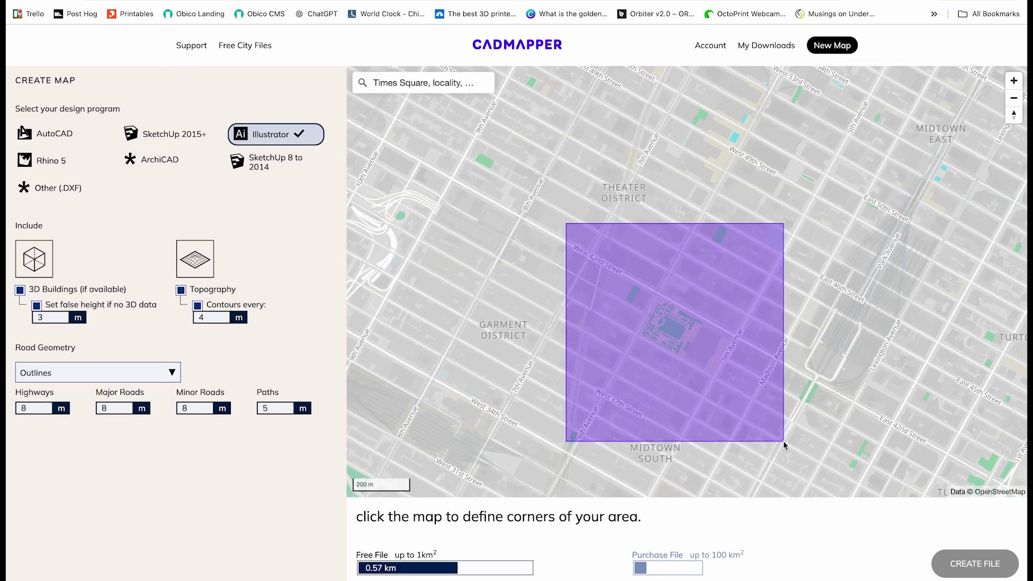
pyautogui.click(816, 473)
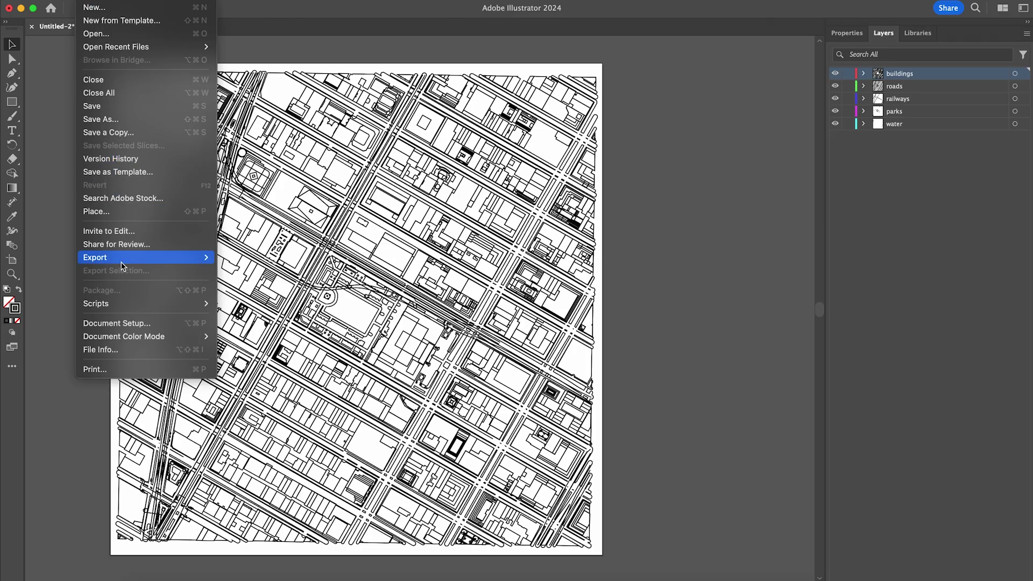
pyautogui.moveTo(96, 258)
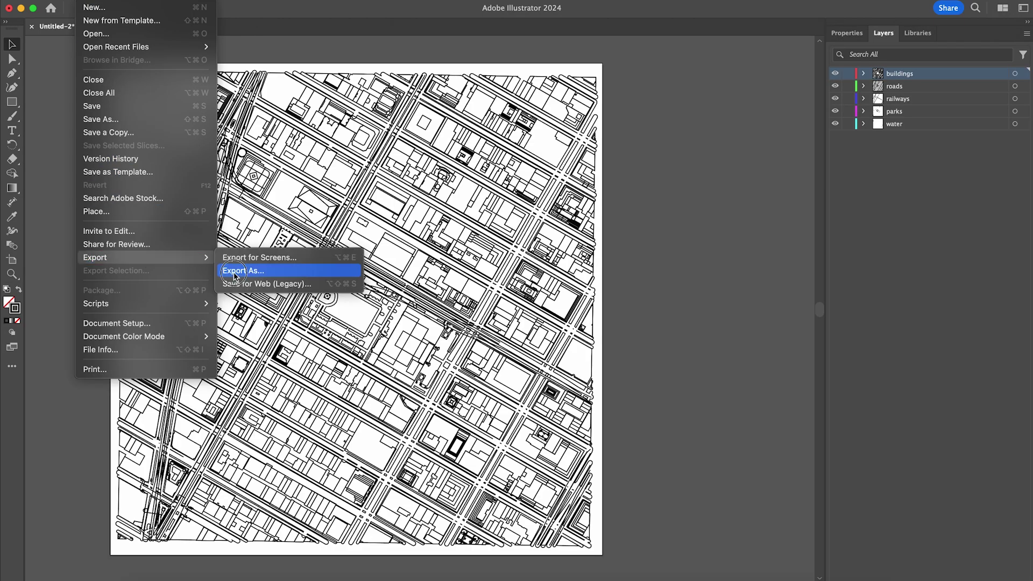
pyautogui.click(242, 270)
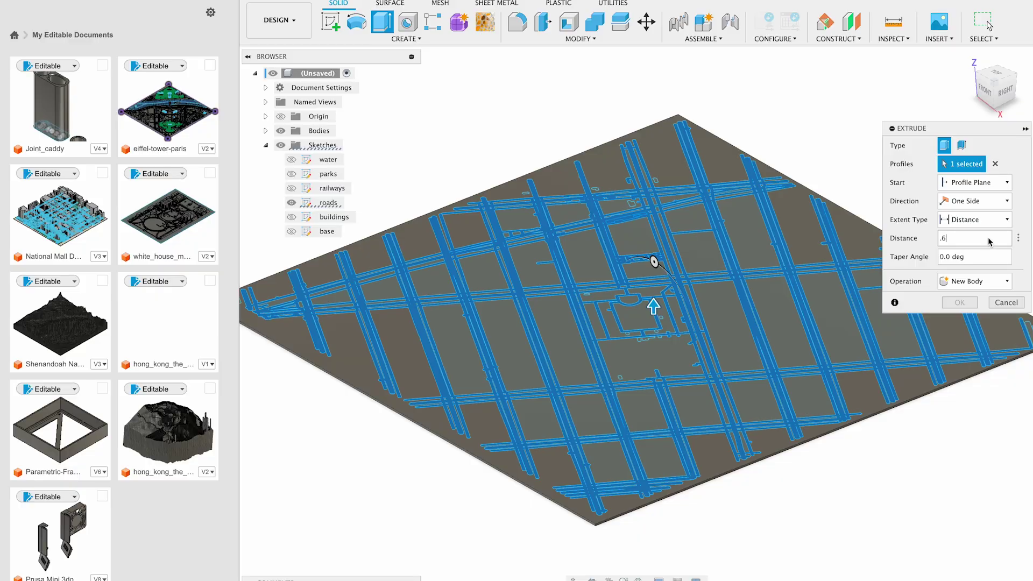
pyautogui.write('.4')
pyautogui.press('Return')
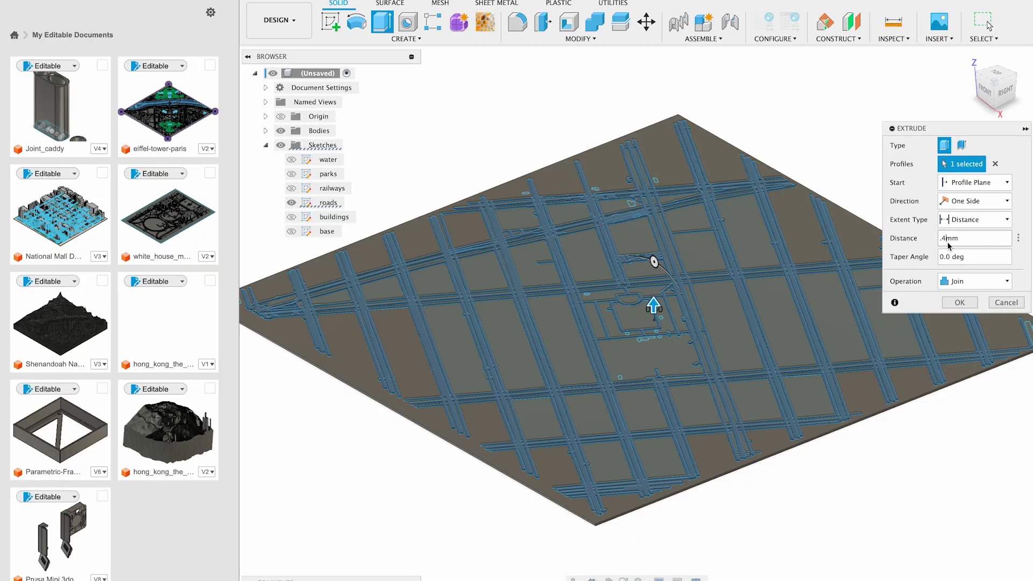
pyautogui.click(962, 303)
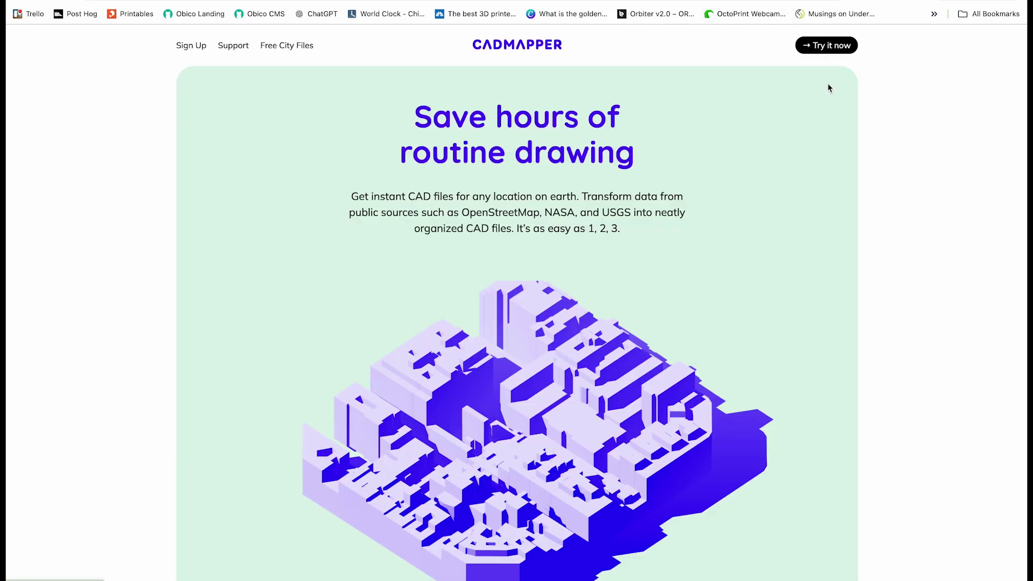
pyautogui.scroll(-5, 916, 241)
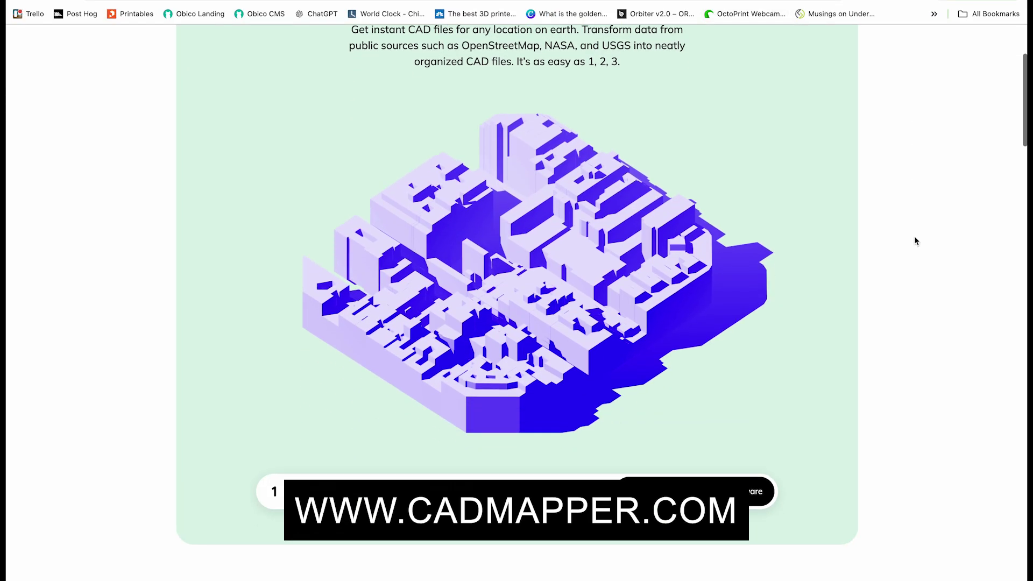
pyautogui.scroll(-3, 916, 240)
pyautogui.scroll(-1, 915, 241)
pyautogui.scroll(-2, 916, 241)
pyautogui.scroll(-1, 916, 241)
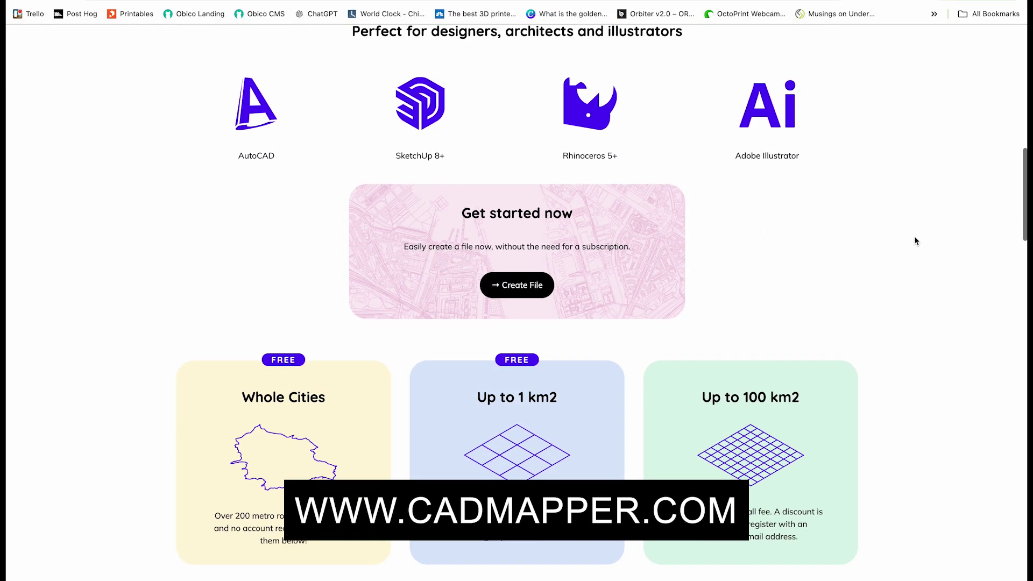
pyautogui.scroll(1, 916, 241)
pyautogui.scroll(5, 916, 241)
pyautogui.scroll(5, 916, 241)
pyautogui.scroll(1, 909, 190)
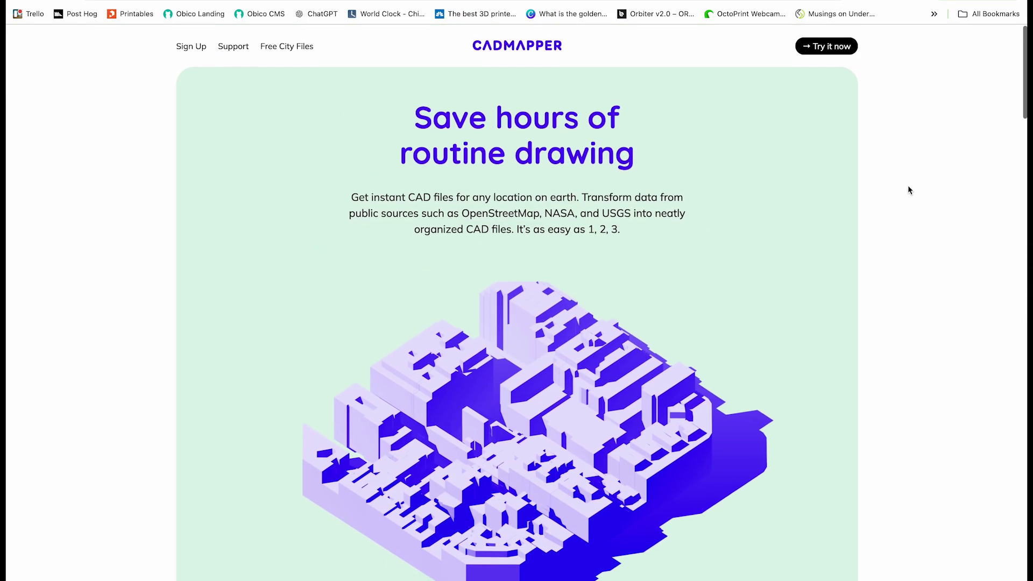
# Start a new map from the CADmapper homepage via 'Try it now'
pyautogui.click(831, 47)
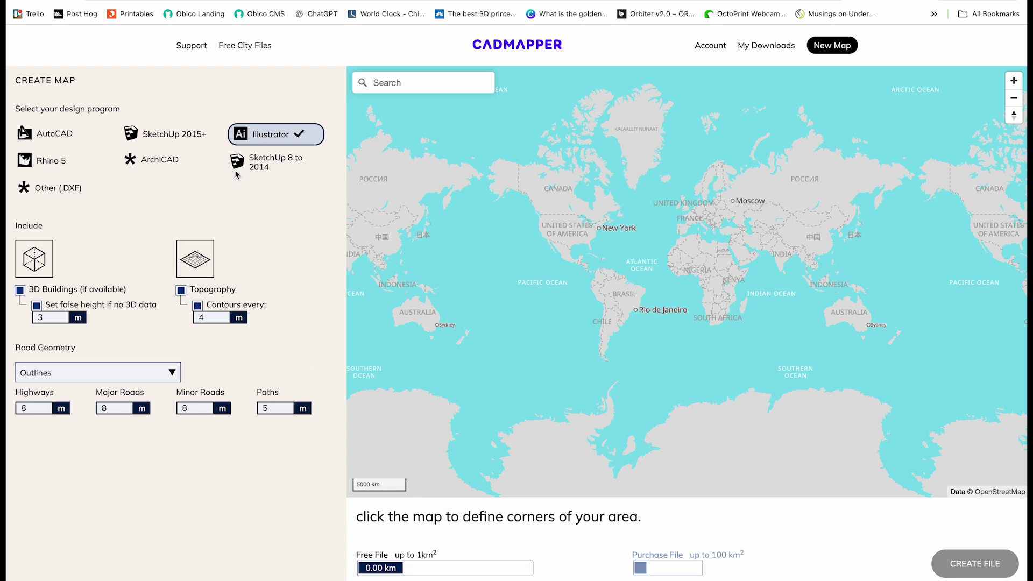
# Search for Times Square and draw the rectangular map area around it
pyautogui.click(409, 86)
pyautogui.write('tim')
pyautogui.write('es s')
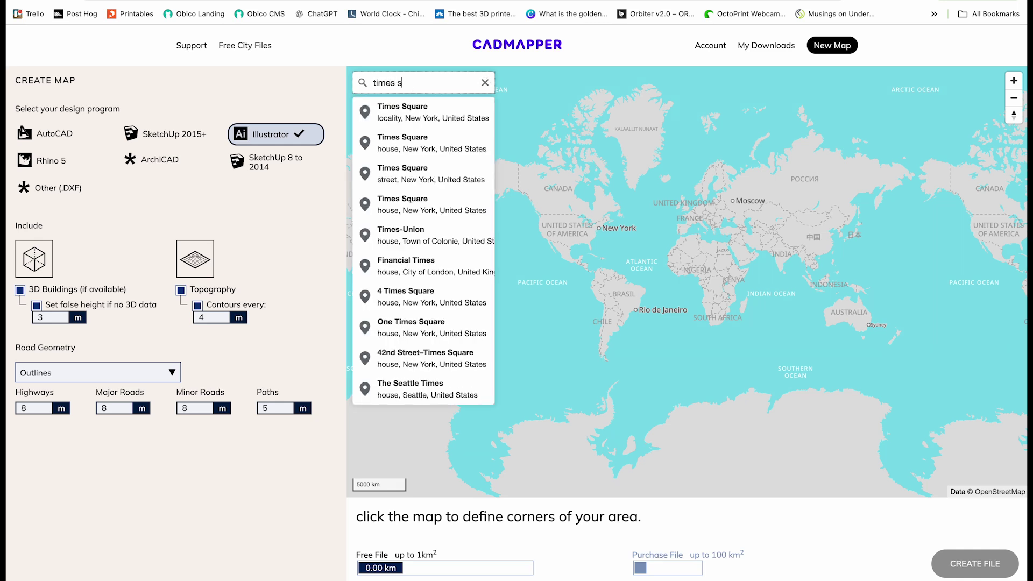
pyautogui.click(403, 112)
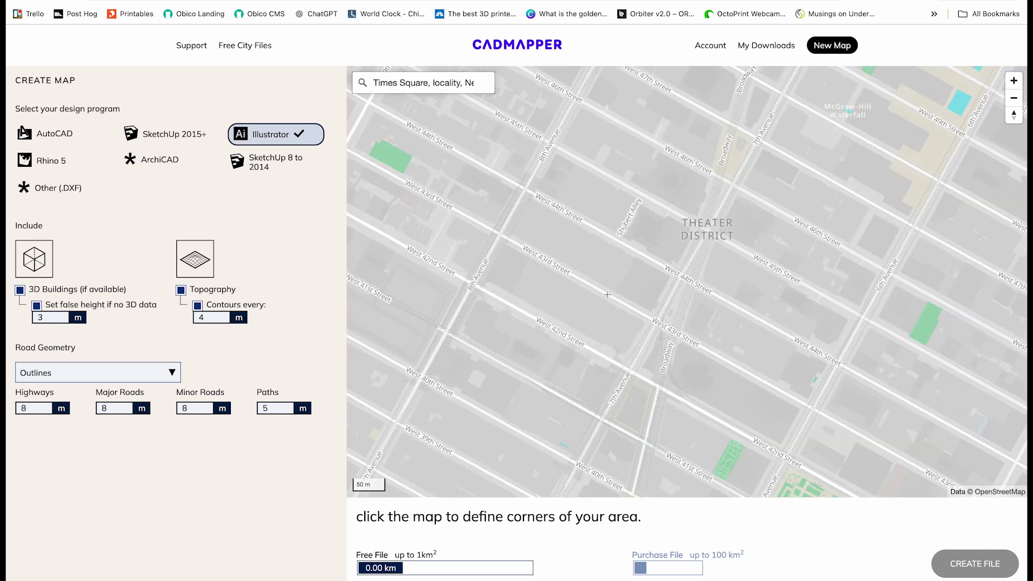
pyautogui.scroll(-5, 607, 294)
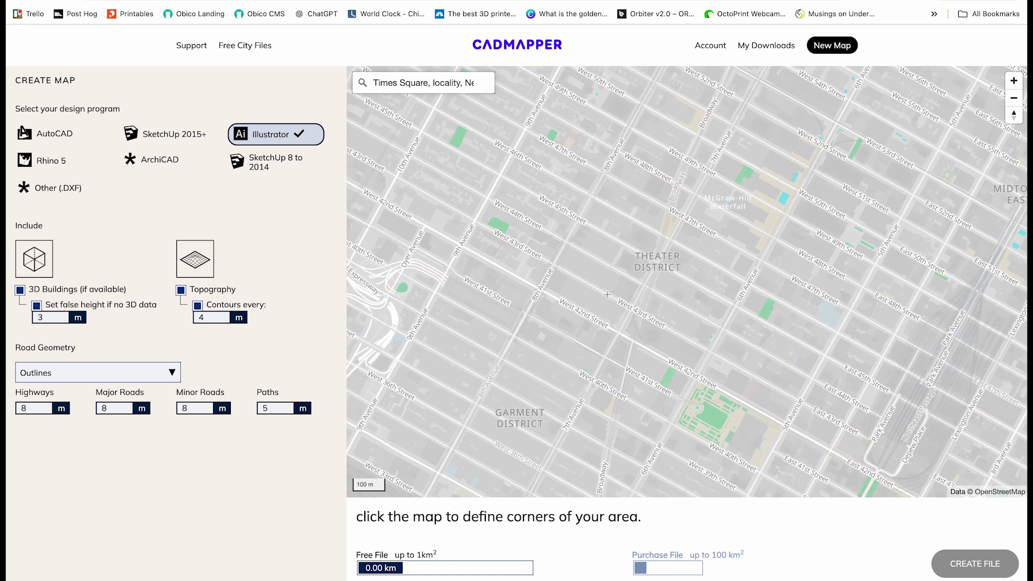
pyautogui.click(566, 224)
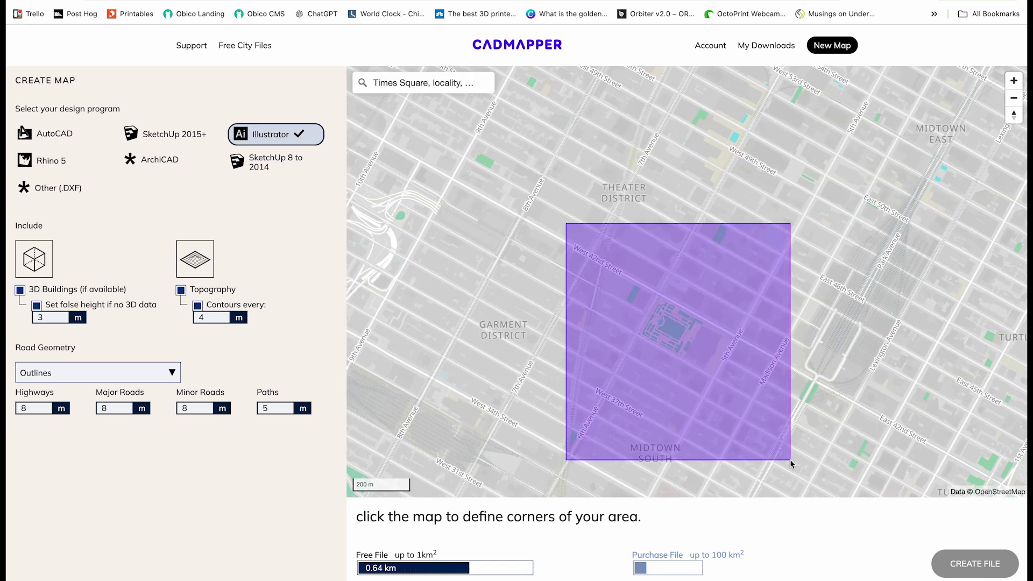
pyautogui.click(816, 474)
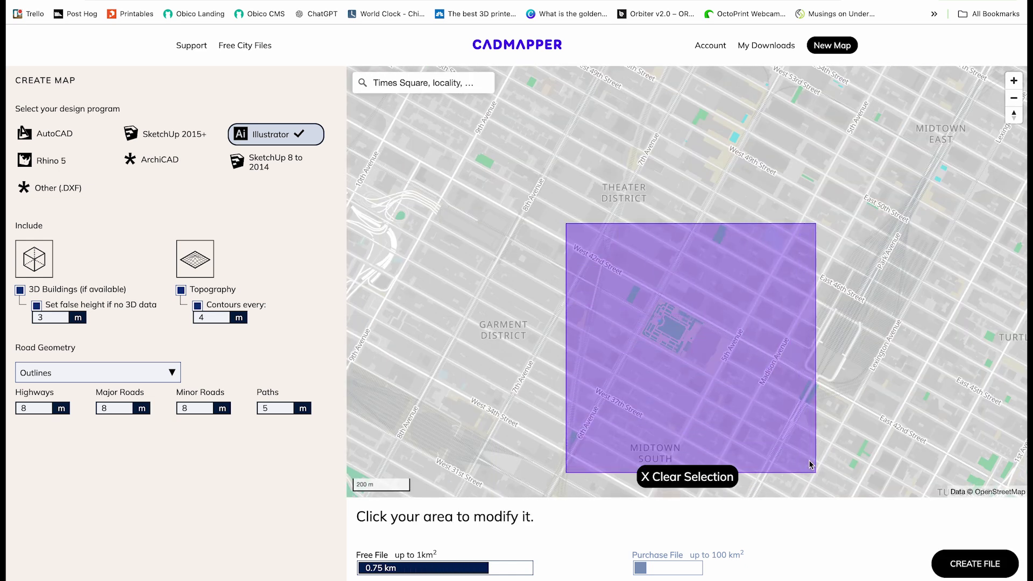
# Nudge the area up-left, generate the Illustrator SVG file and download it
pyautogui.click(779, 433)
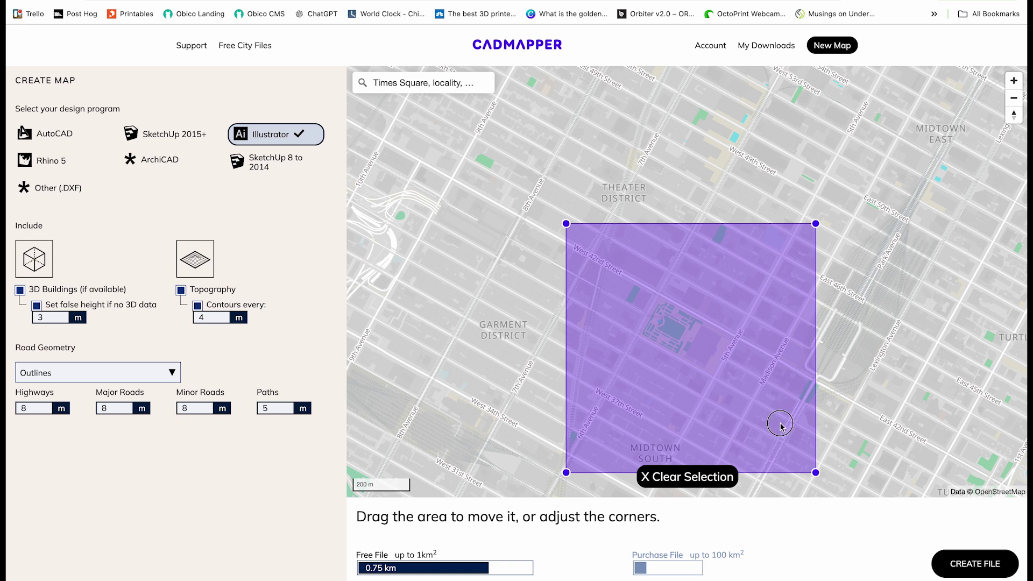
pyautogui.moveTo(778, 427); pyautogui.dragTo(765, 405)
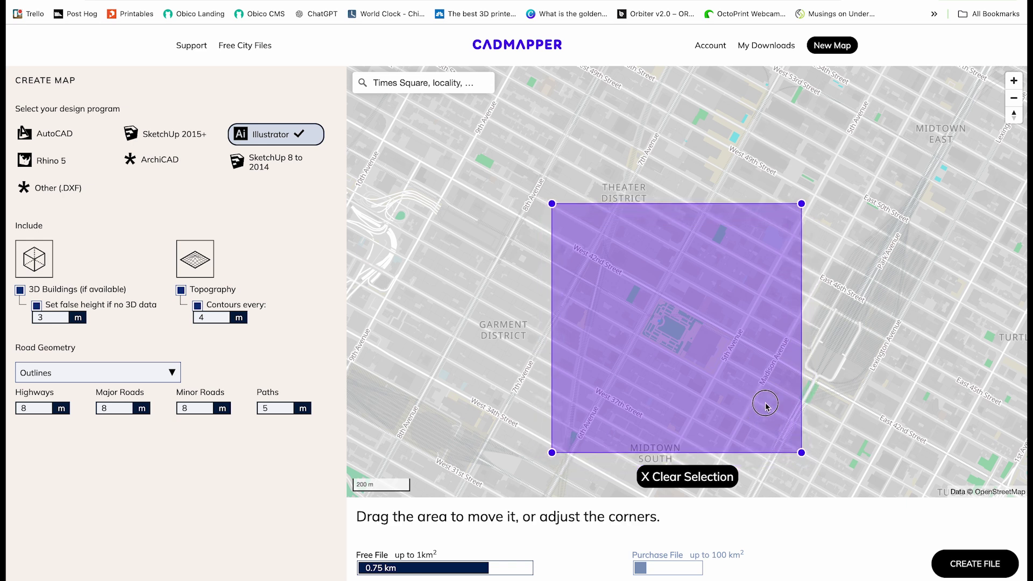
pyautogui.click(764, 405)
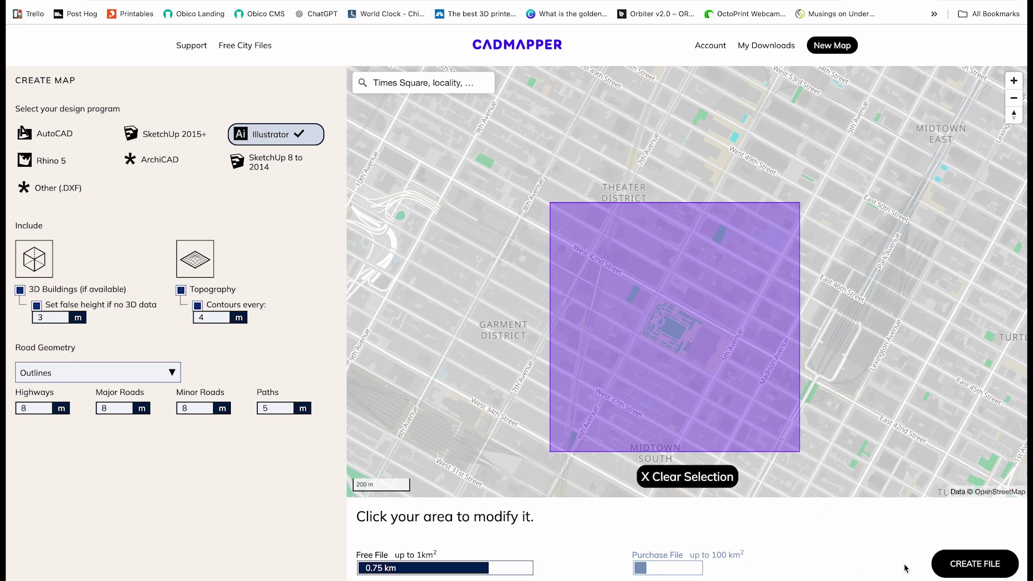
pyautogui.click(982, 567)
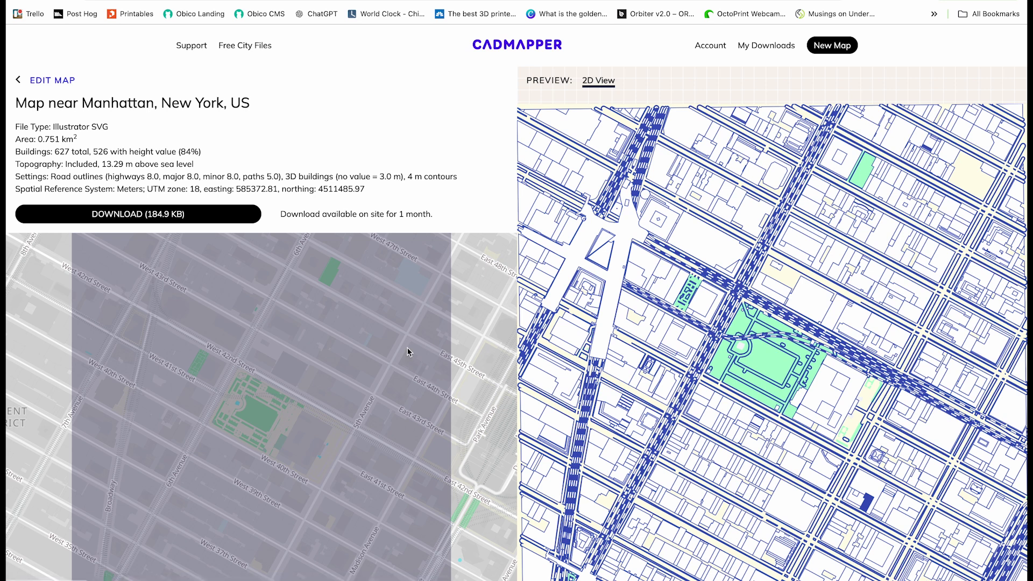
pyautogui.click(202, 212)
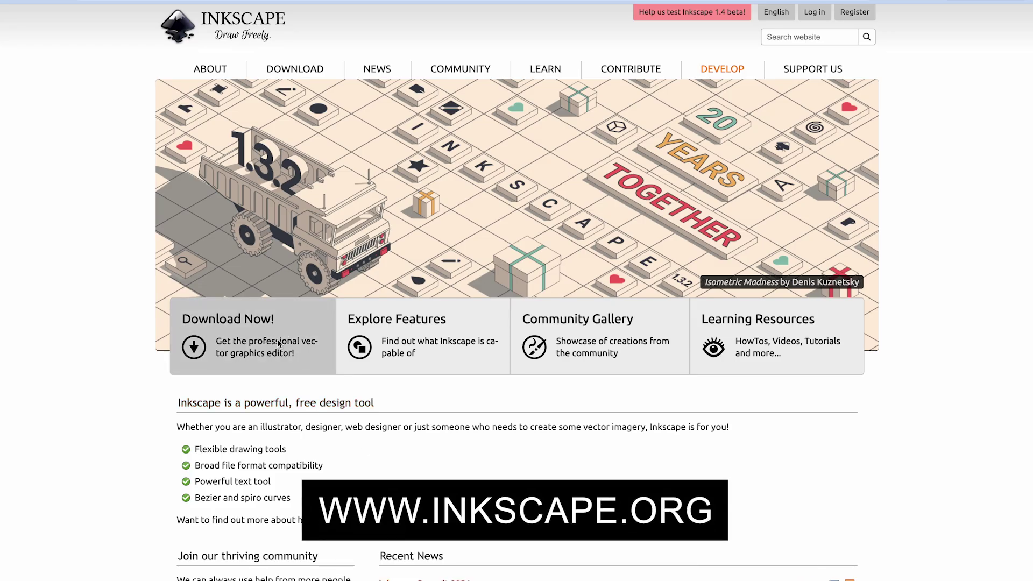
# Go to the Inkscape download page
pyautogui.click(279, 343)
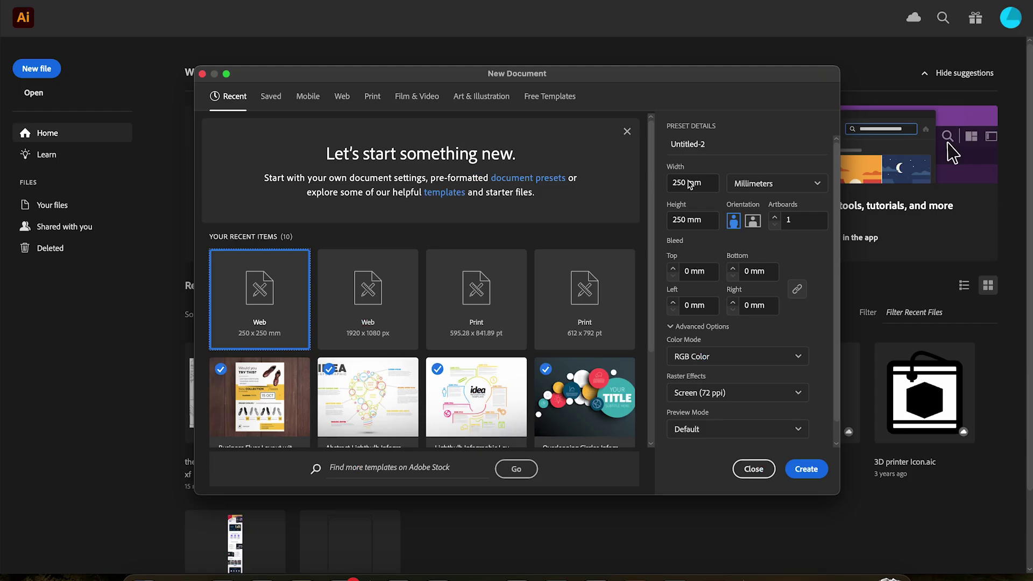
# Keep millimetres as the unit and scale and move the map onto the artboard
pyautogui.click(764, 184)
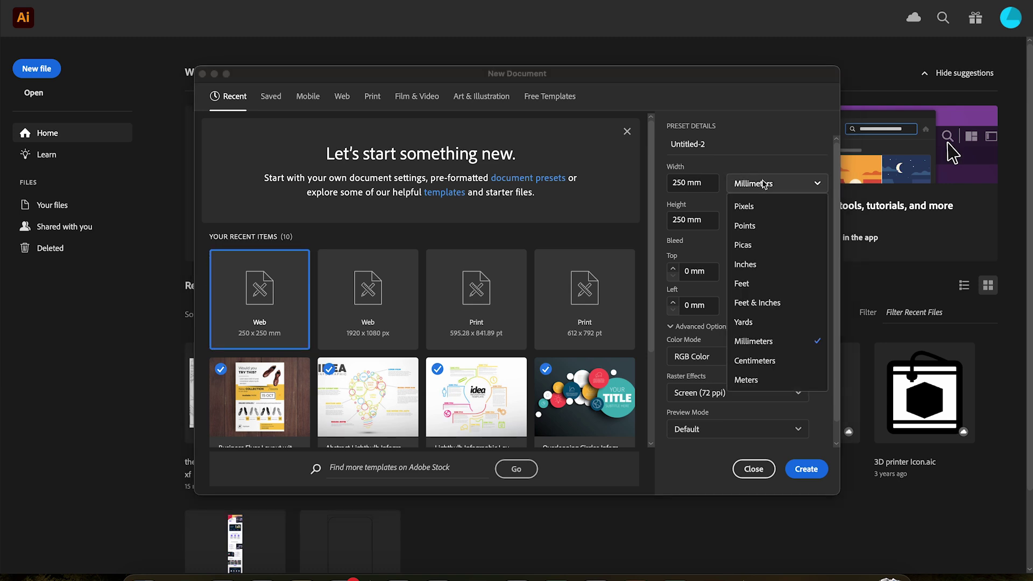
pyautogui.click(764, 185)
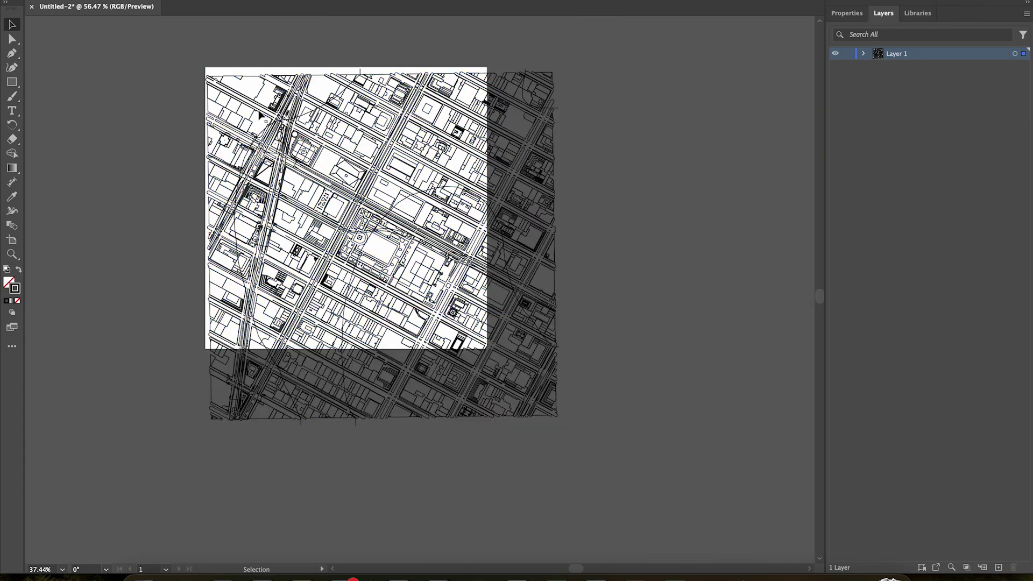
pyautogui.moveTo(557, 426); pyautogui.dragTo(490, 350)
pyautogui.moveTo(411, 264); pyautogui.dragTo(444, 294)
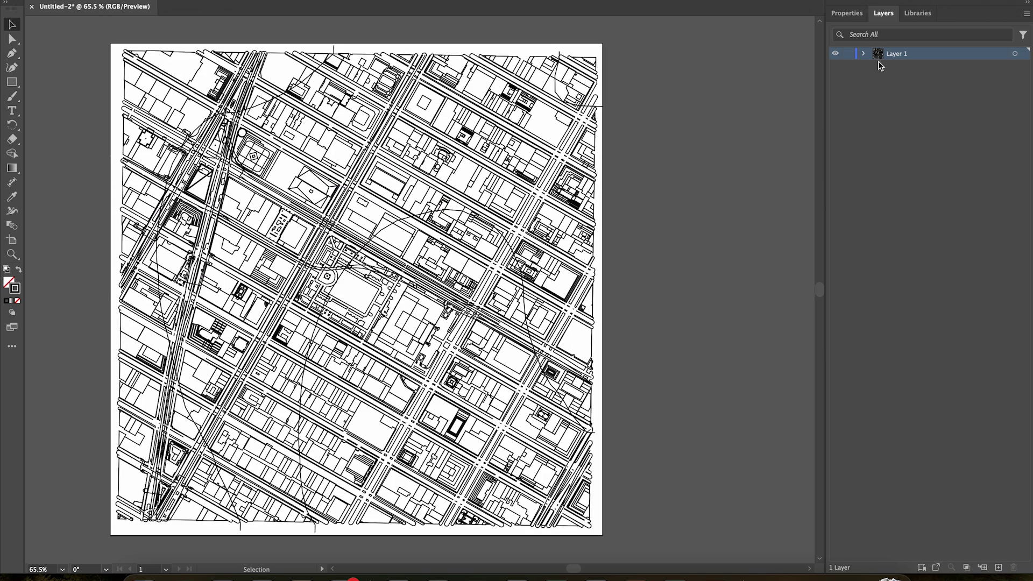
# Create a top-level 'buildings' layer and move the buildings sublayer into it
pyautogui.click(863, 55)
pyautogui.click(878, 66)
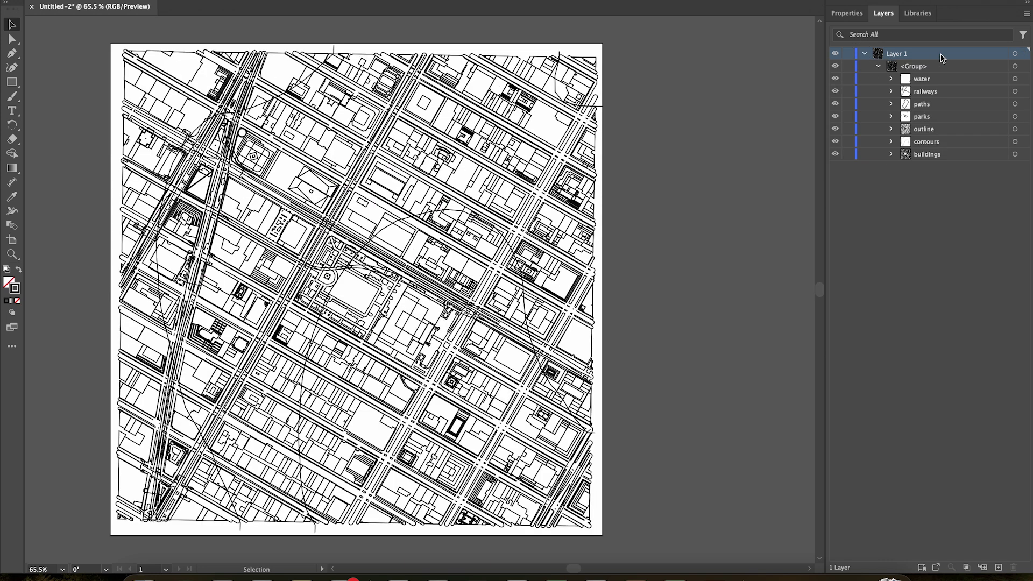
pyautogui.click(1026, 14)
pyautogui.click(937, 15)
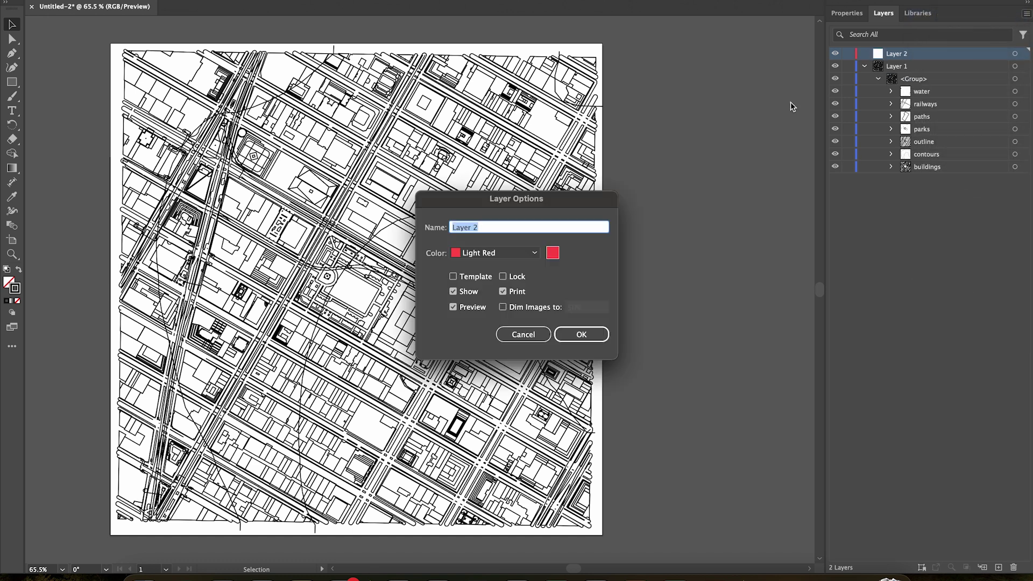
pyautogui.write('buildings')
pyautogui.press('Return')
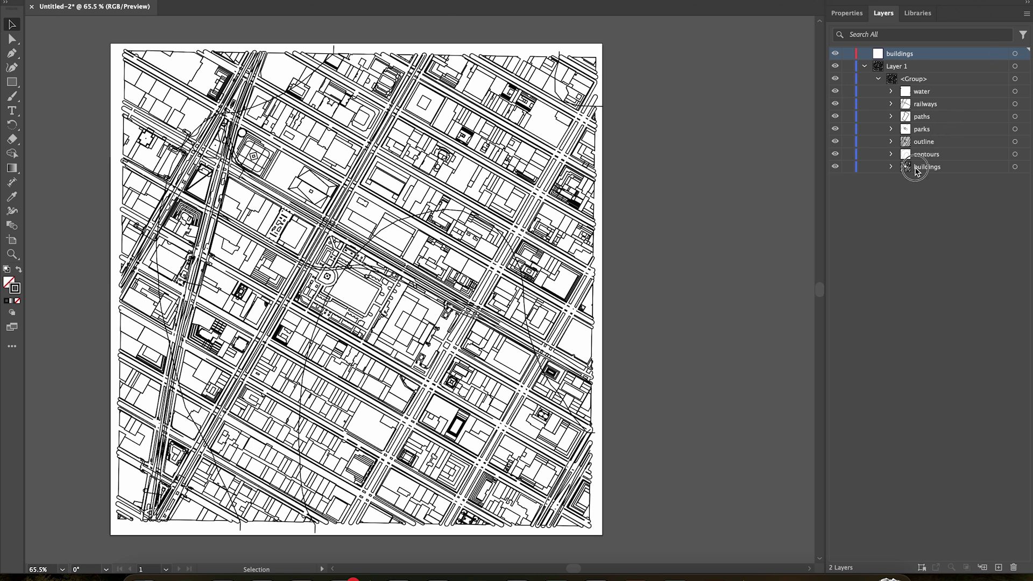
pyautogui.moveTo(927, 166); pyautogui.dragTo(918, 56)
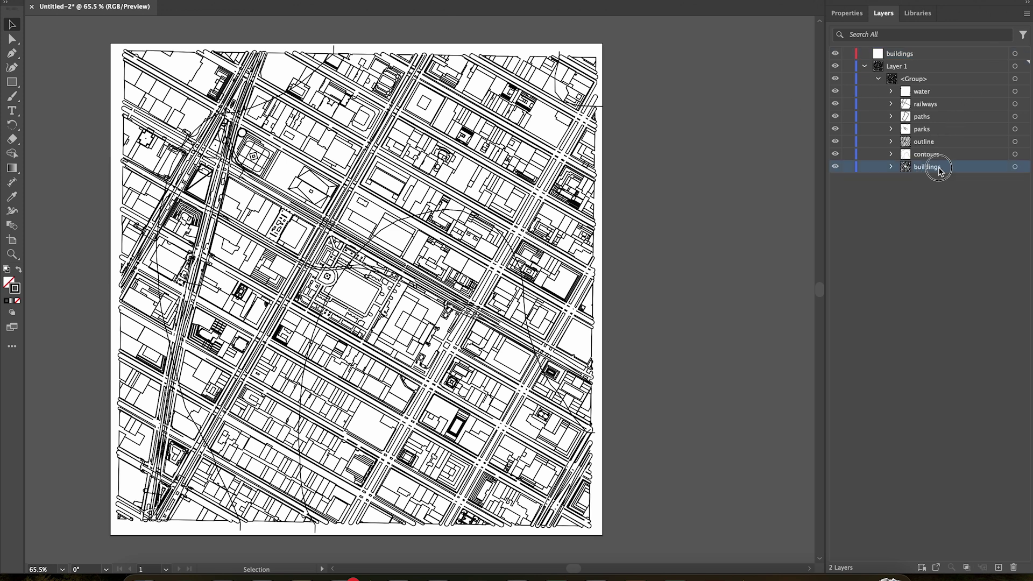
# Delete the leftover Layer 1
pyautogui.click(1024, 13)
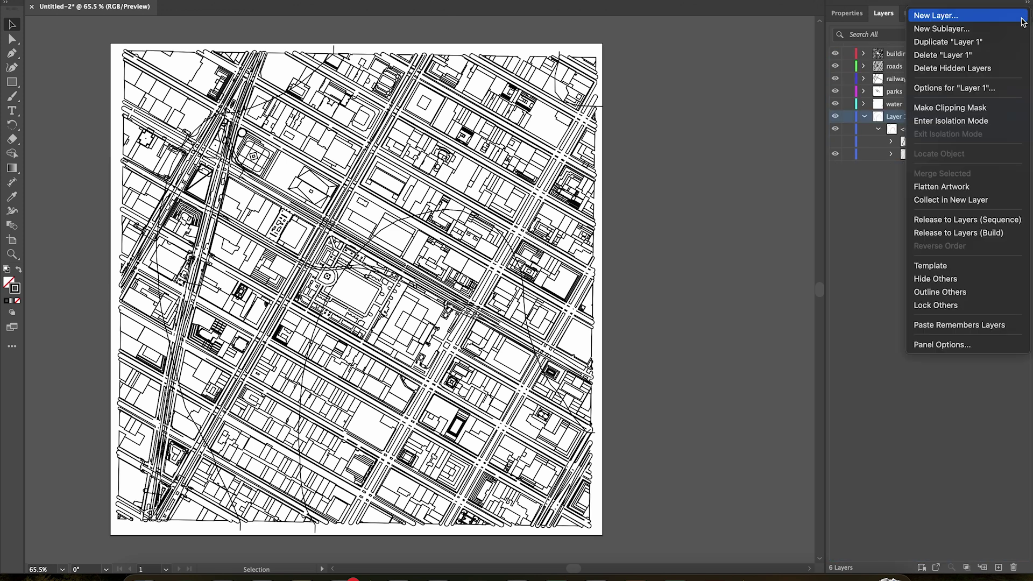
pyautogui.click(998, 54)
pyautogui.click(626, 302)
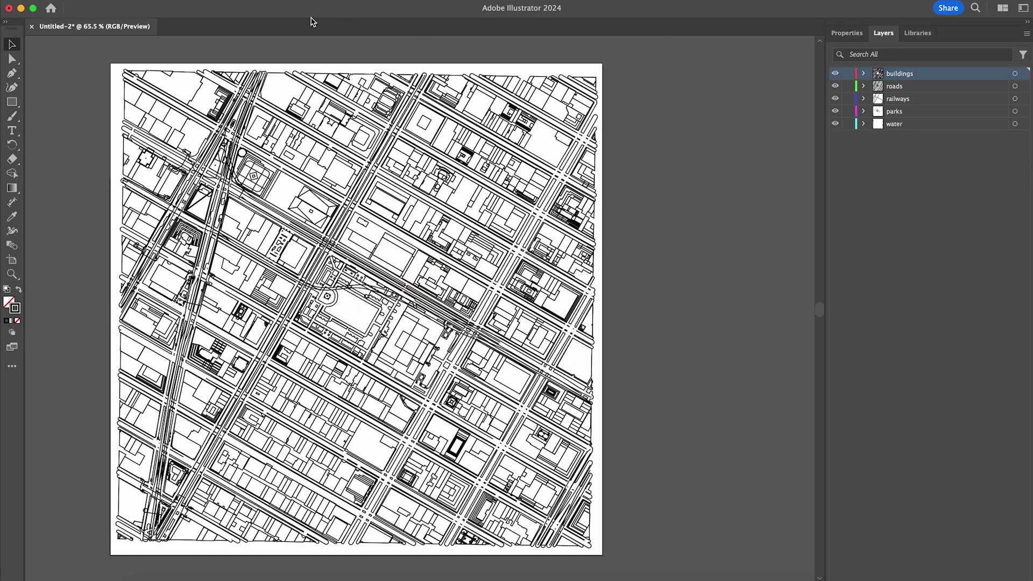
# Export the map as an Autodesk RealDWG DXF with default export options
pyautogui.click(95, 6)
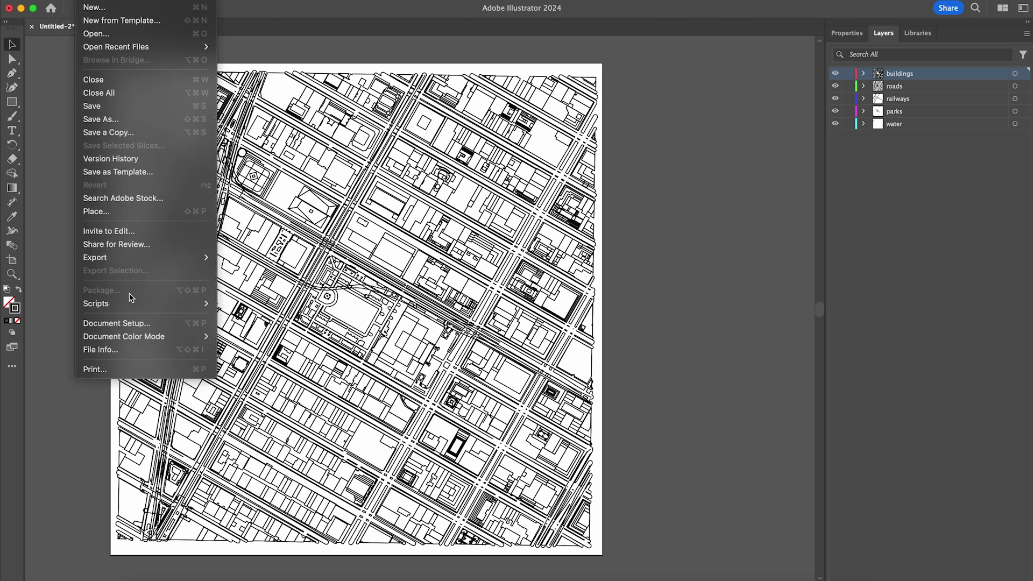
pyautogui.moveTo(95, 258)
pyautogui.click(242, 272)
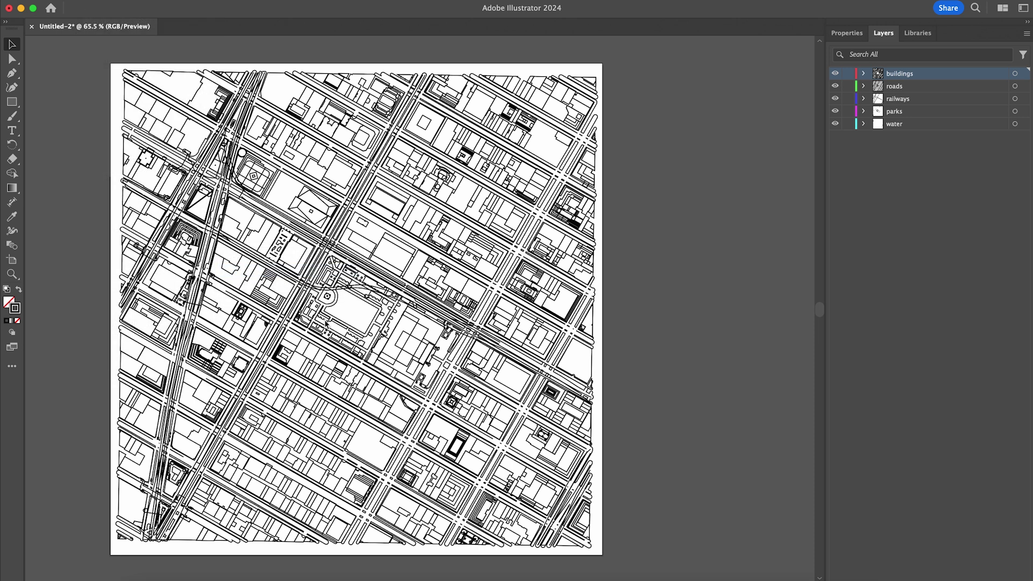
pyautogui.click(525, 320)
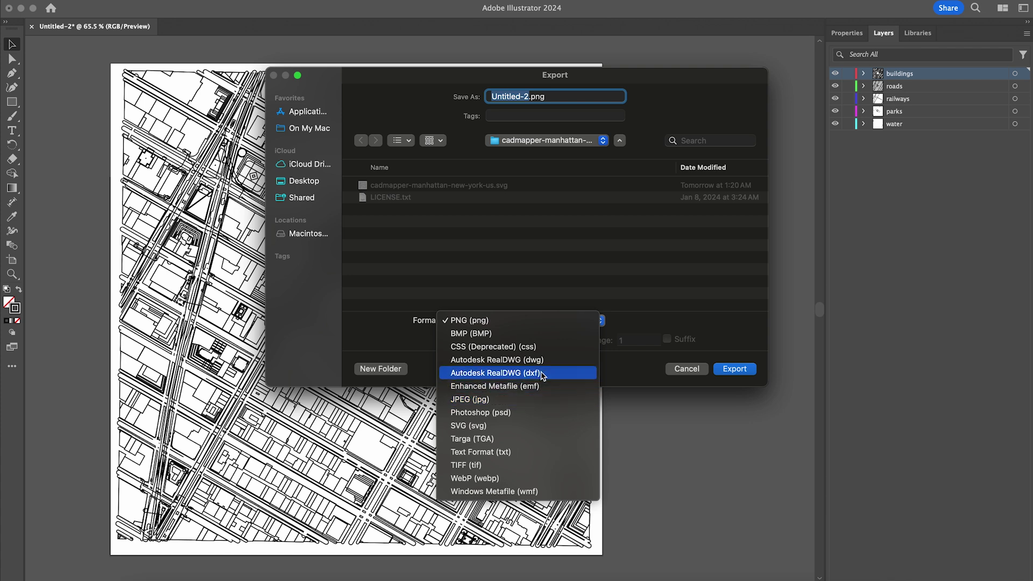
pyautogui.click(543, 373)
pyautogui.click(735, 368)
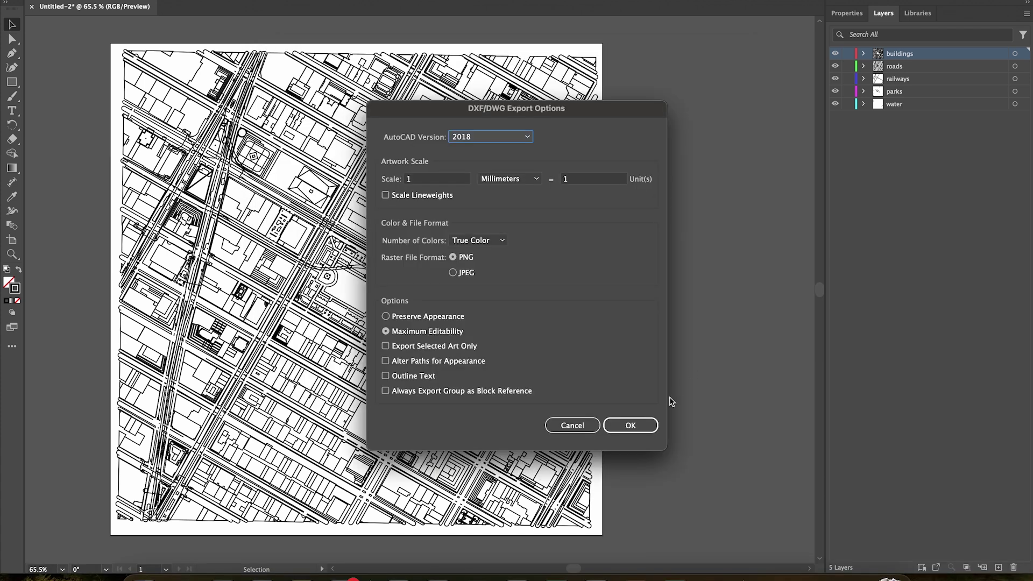
pyautogui.click(630, 424)
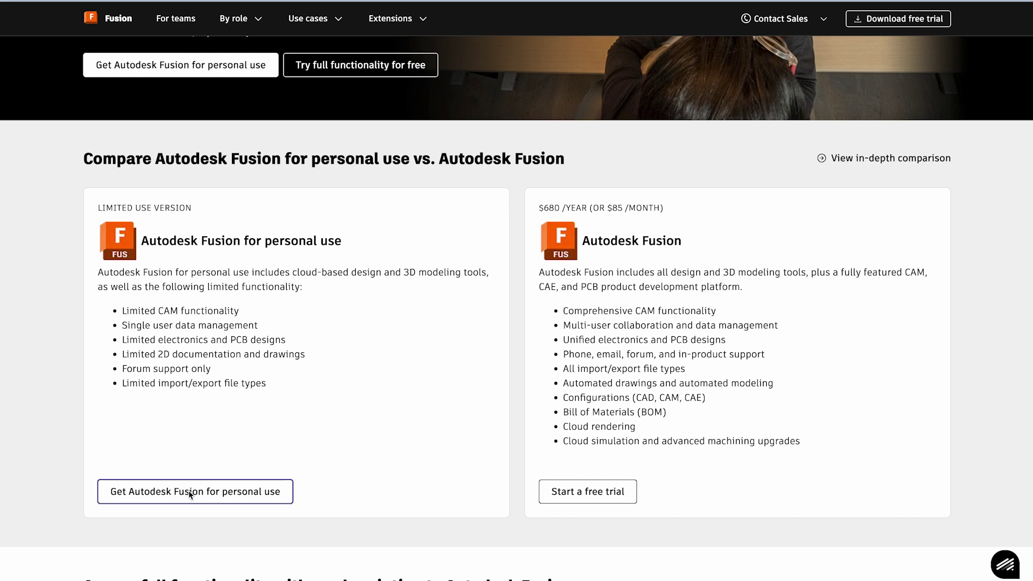
# Insert the map DXF on the ground plane with one sketch per layer
pyautogui.click(233, 501)
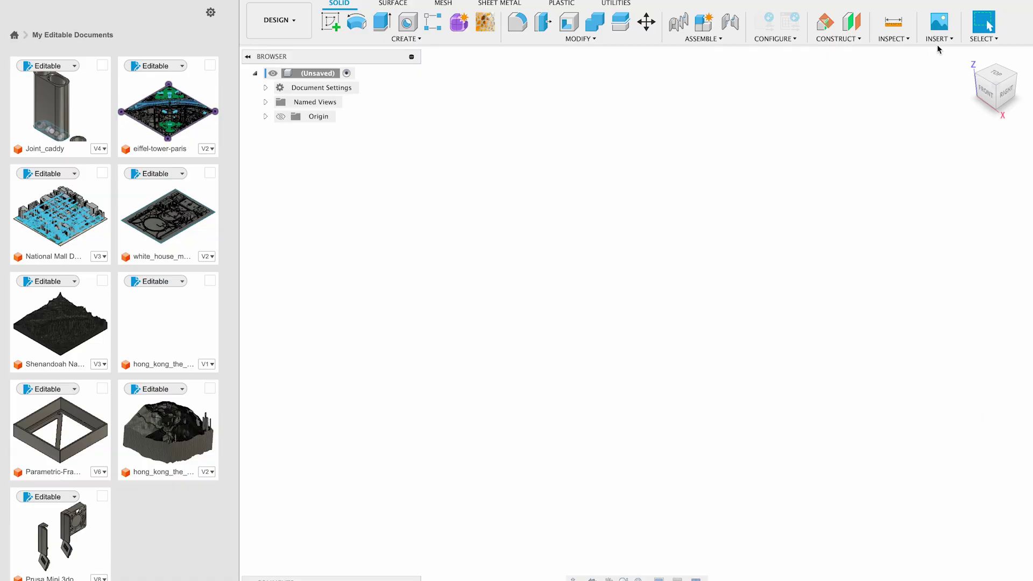
pyautogui.click(938, 38)
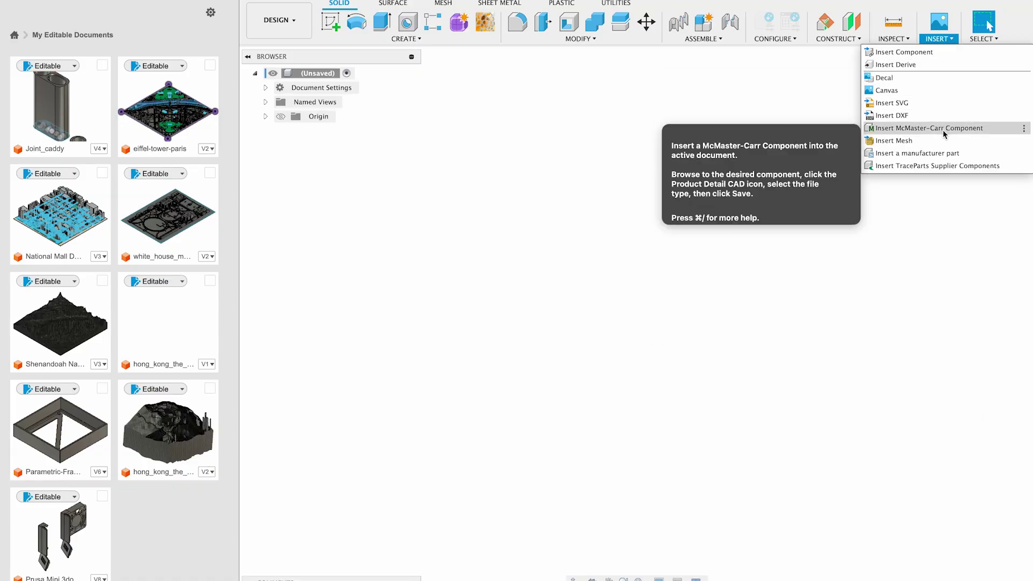
pyautogui.click(945, 113)
pyautogui.click(976, 182)
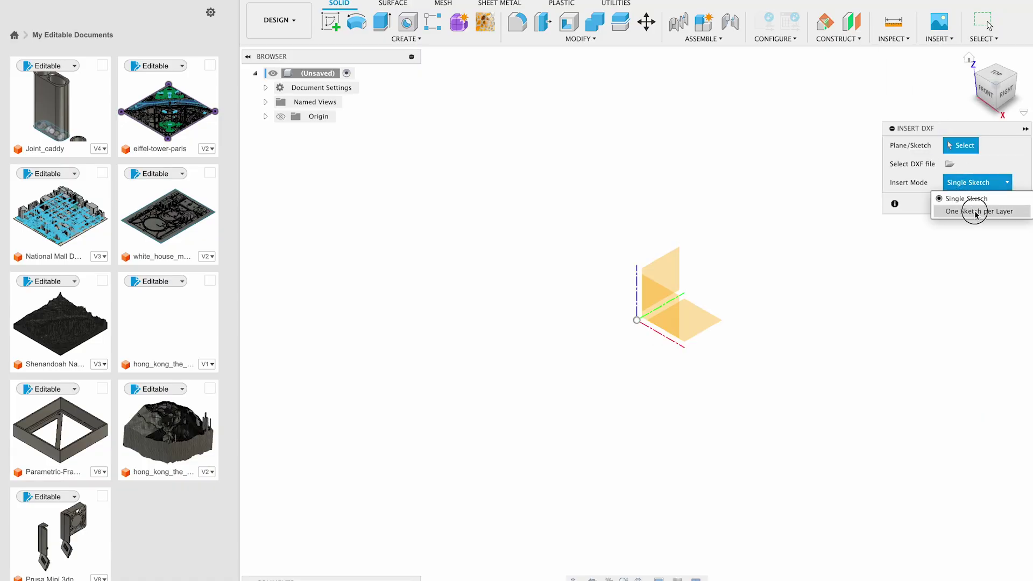
pyautogui.click(976, 212)
pyautogui.click(711, 321)
pyautogui.click(949, 164)
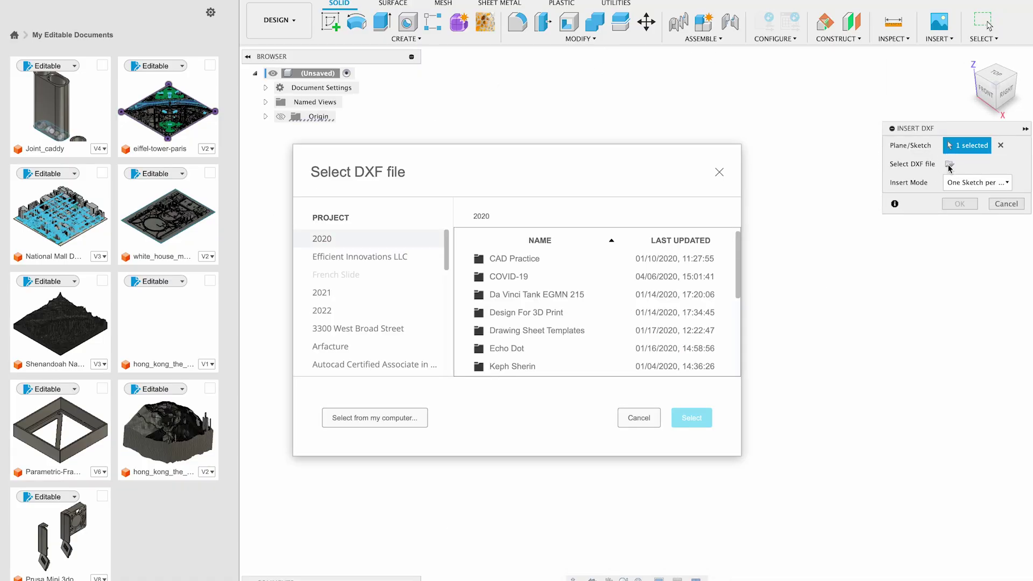
pyautogui.click(376, 418)
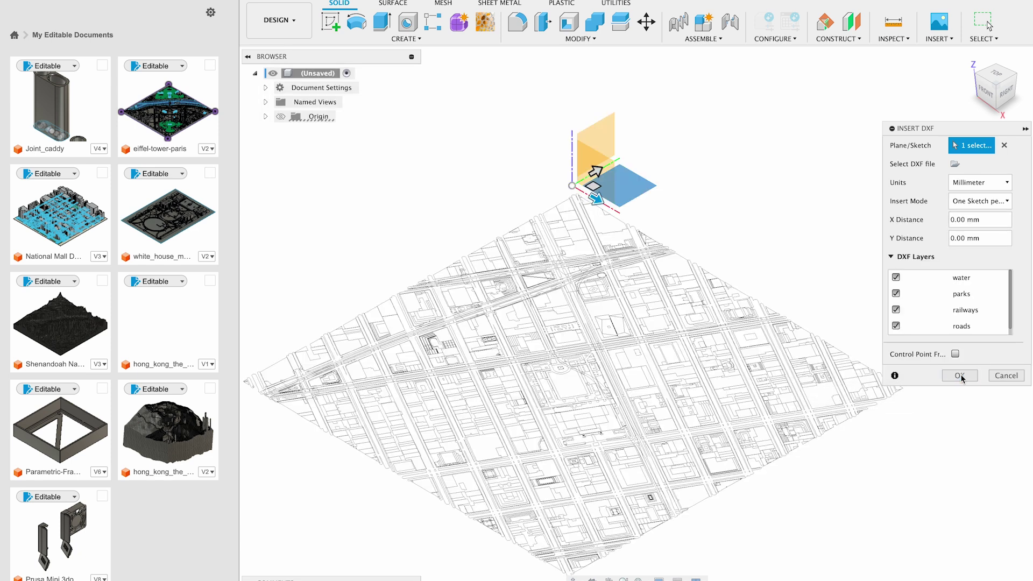
pyautogui.click(960, 374)
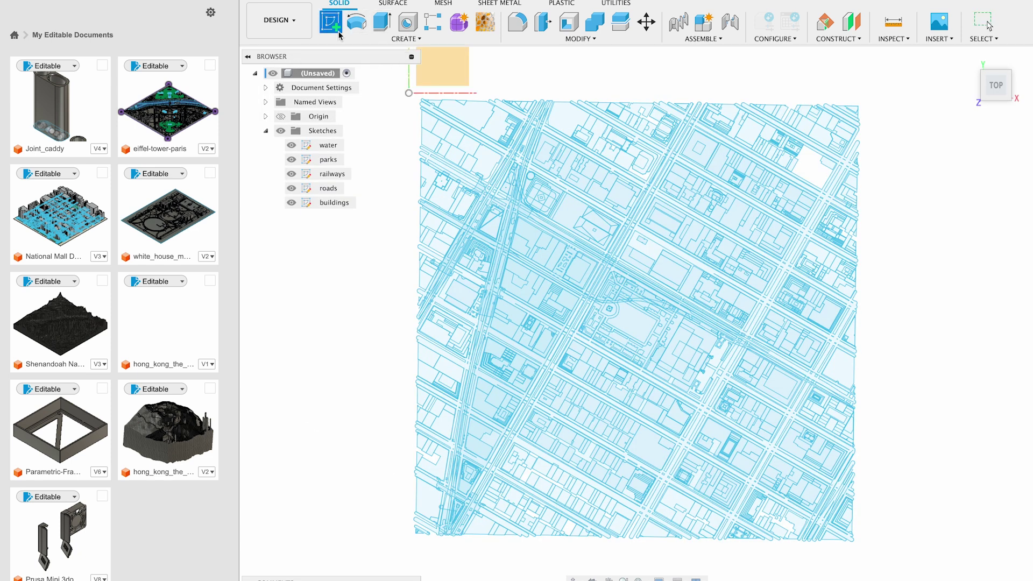
# Sketch a rectangle around the whole map on the ground plane
pyautogui.click(331, 21)
pyautogui.click(449, 66)
pyautogui.press('r')
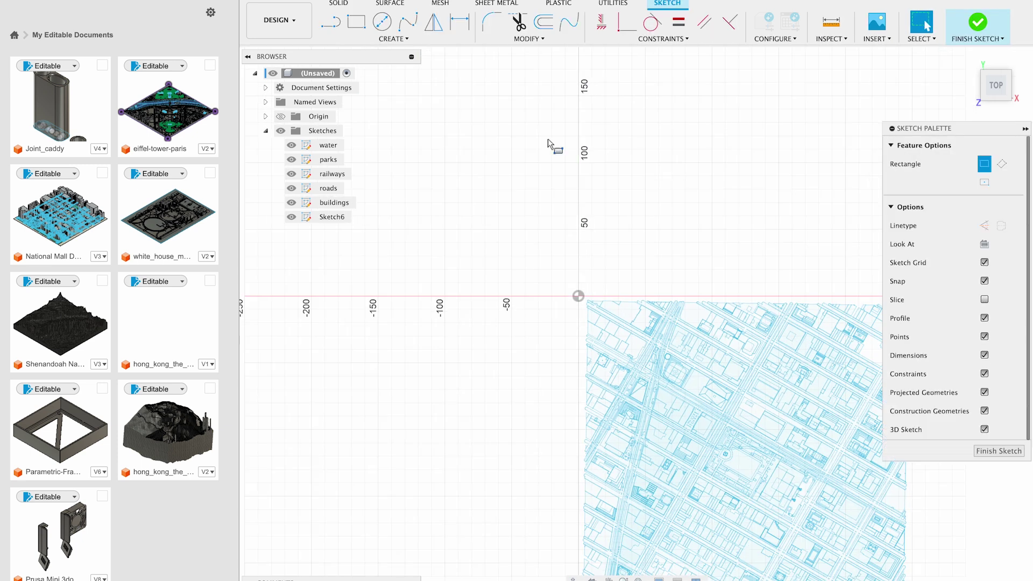
pyautogui.click(458, 207)
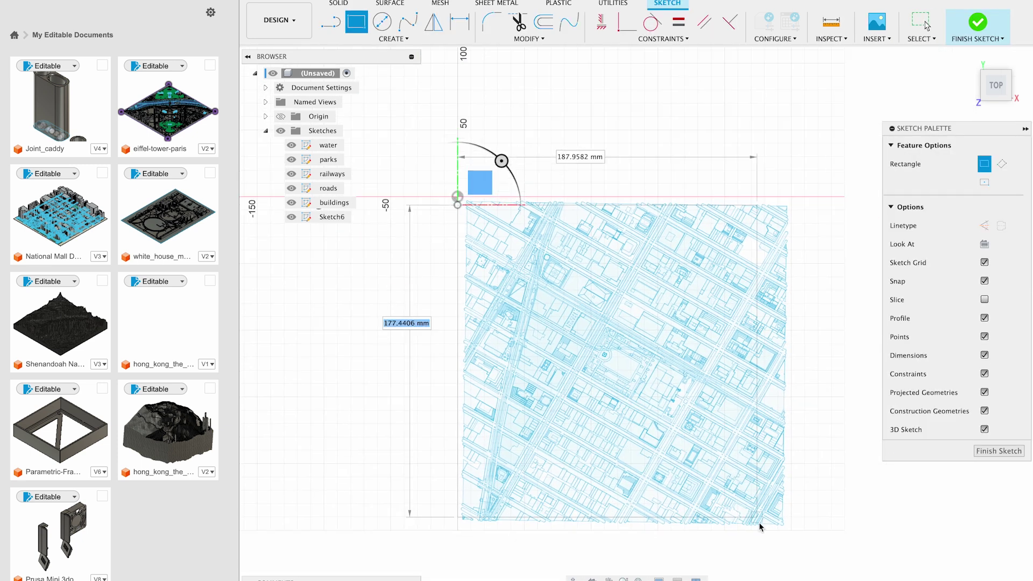
pyautogui.click(798, 539)
pyautogui.press('Escape')
# Extrude the rectangle 1 mm into a new base plate body
pyautogui.press('e')
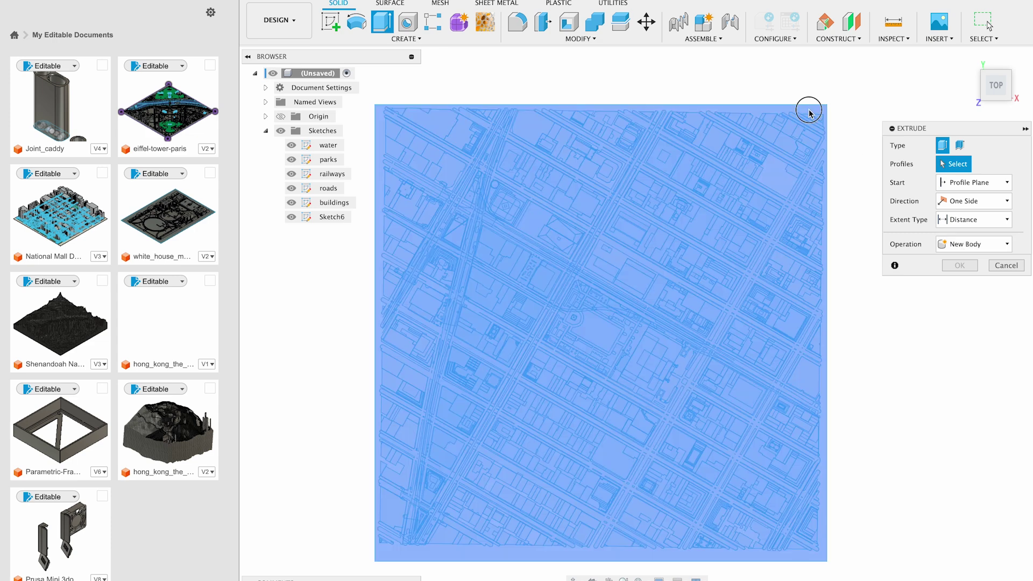
pyautogui.click(809, 112)
pyautogui.click(979, 241)
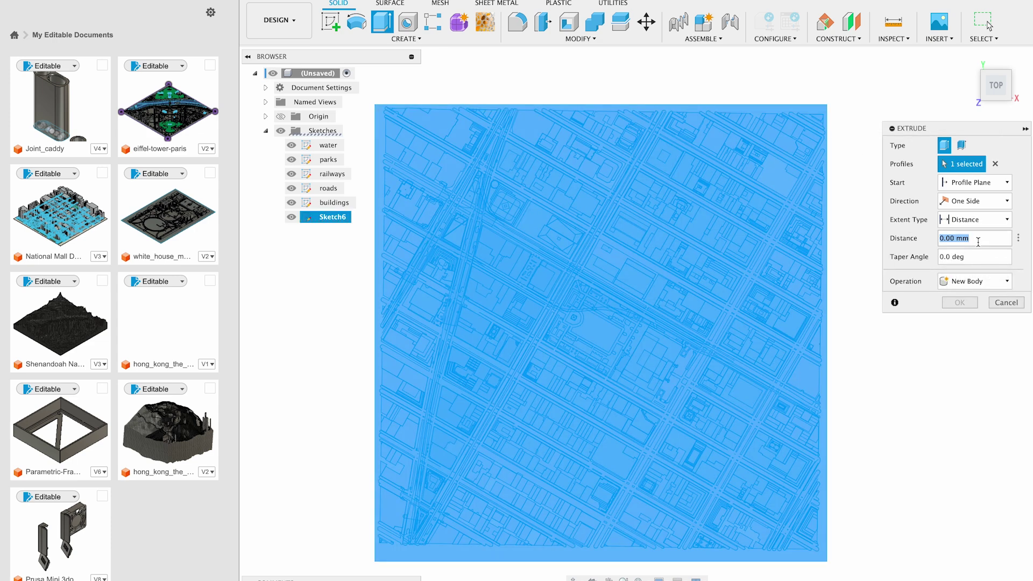
pyautogui.write('-1')
pyautogui.click(961, 302)
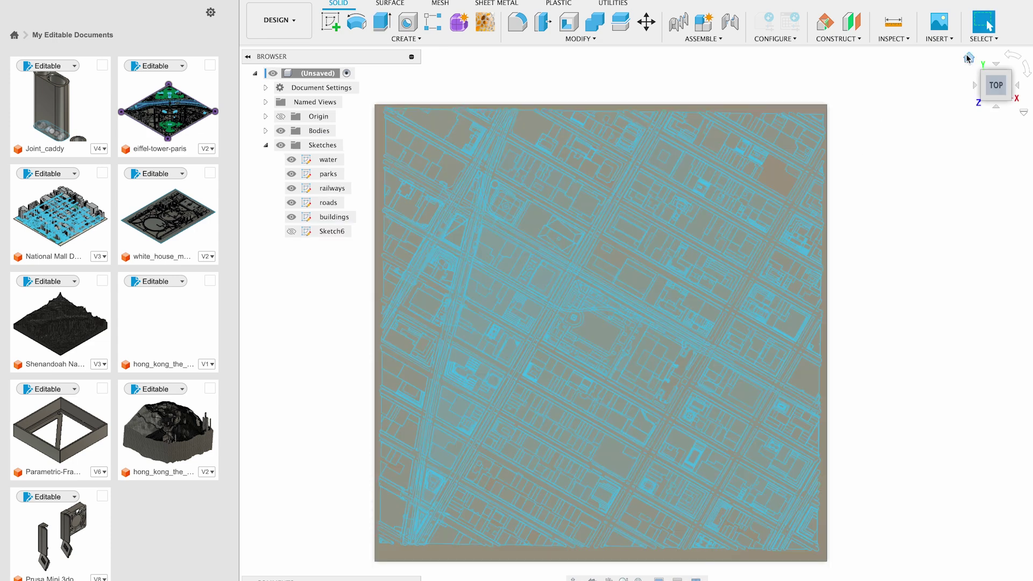
pyautogui.scroll(5, 733, 258)
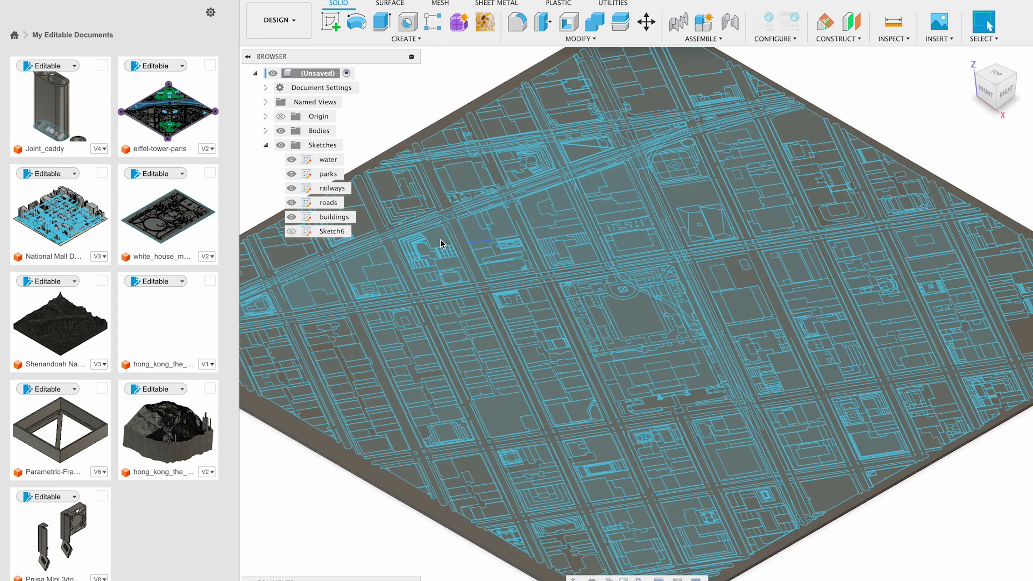
# Hide the buildings and railways sketches and view the whole plate from a lower angle
pyautogui.click(298, 203)
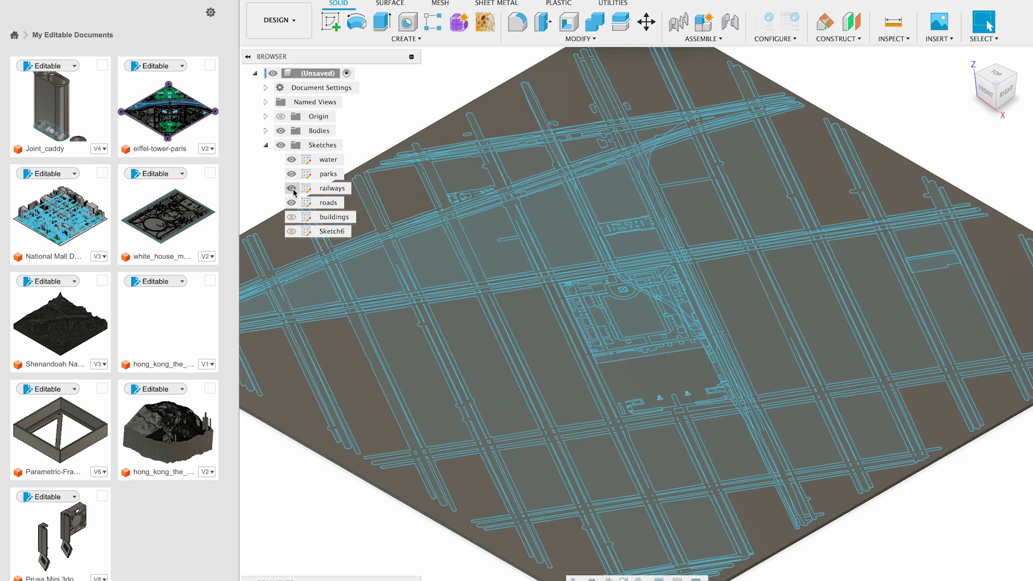
pyautogui.click(293, 190)
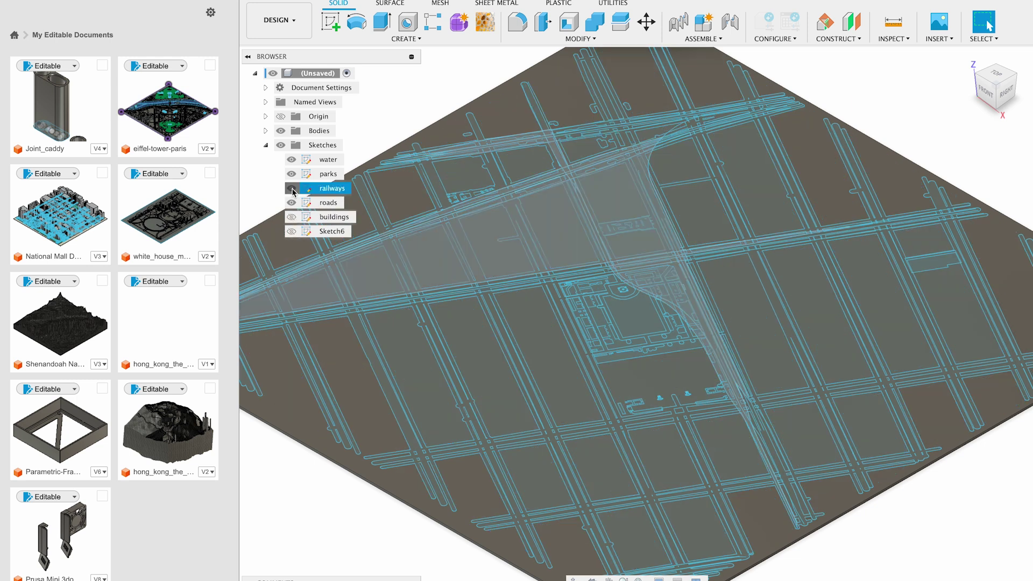
pyautogui.click(292, 190)
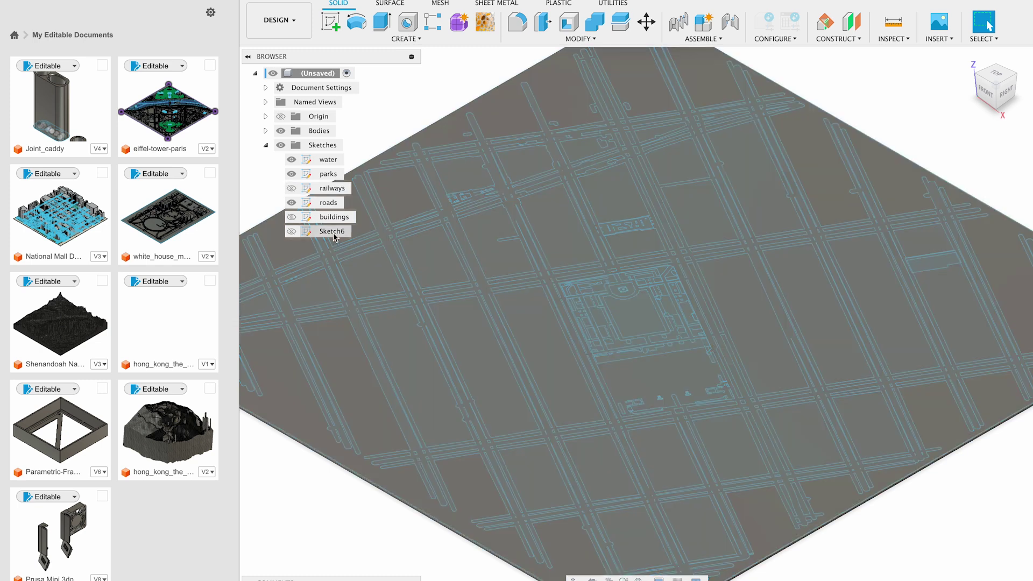
pyautogui.click(334, 233)
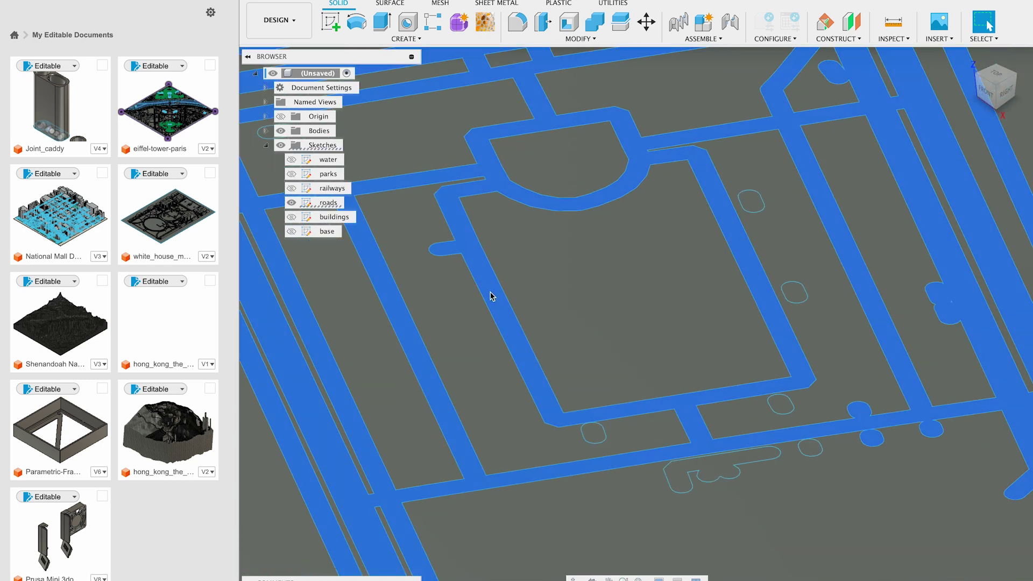
pyautogui.press('F6')
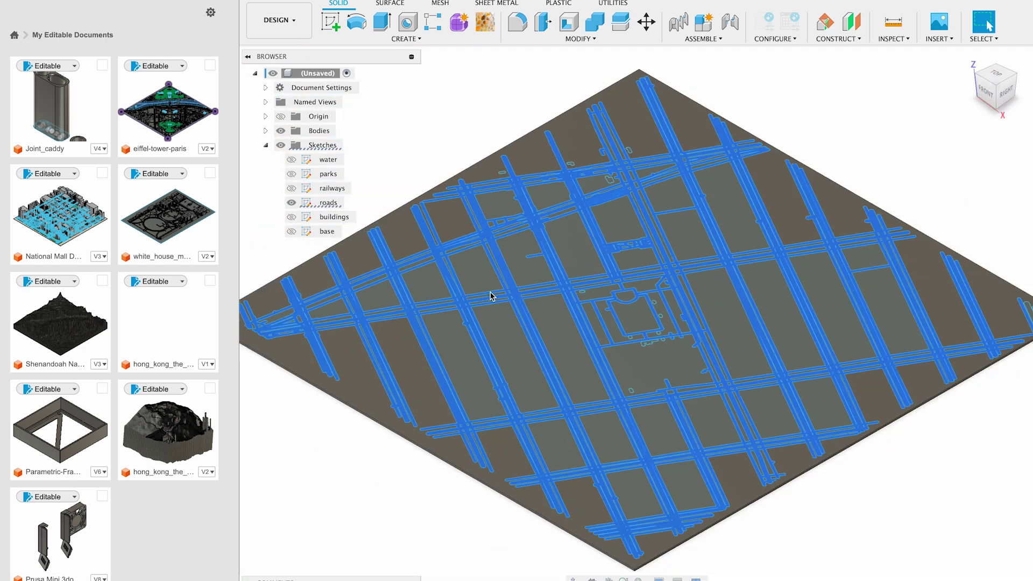
pyautogui.click(997, 86)
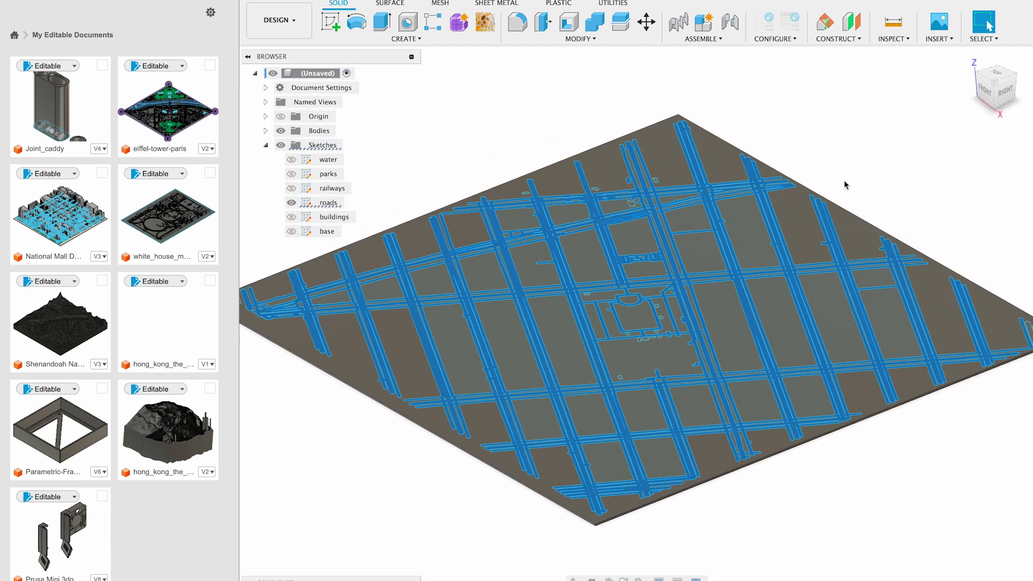
# Extrude the road outlines 0.4 mm as a separate new body
pyautogui.press('e')
pyautogui.click(989, 239)
pyautogui.write('.6')
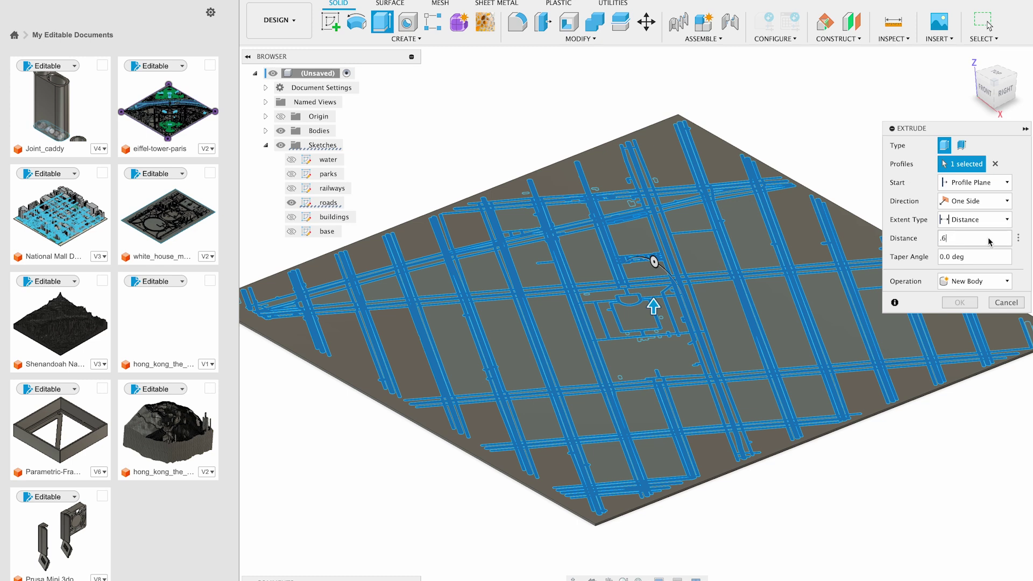
pyautogui.write('mm')
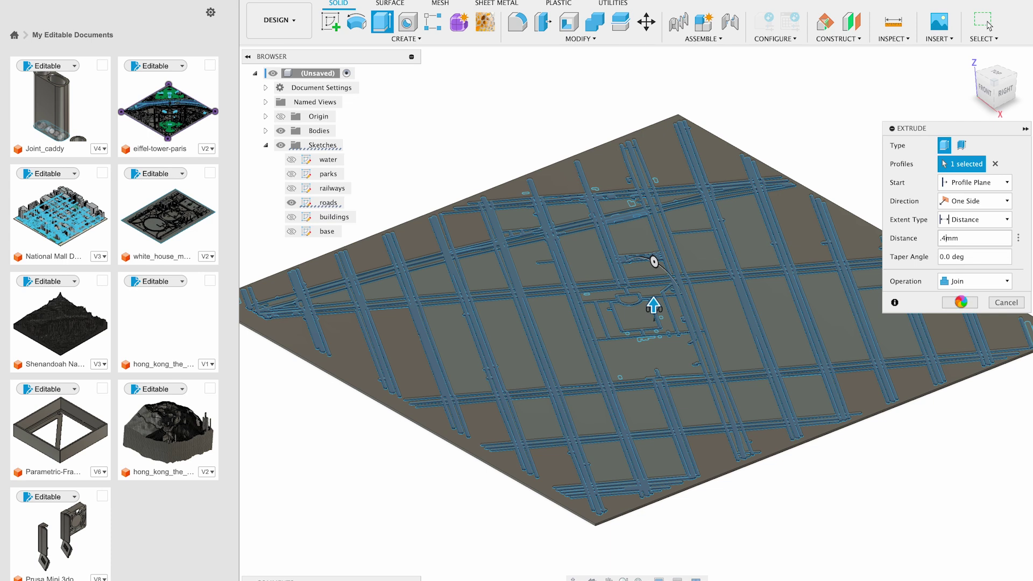
pyautogui.click(972, 285)
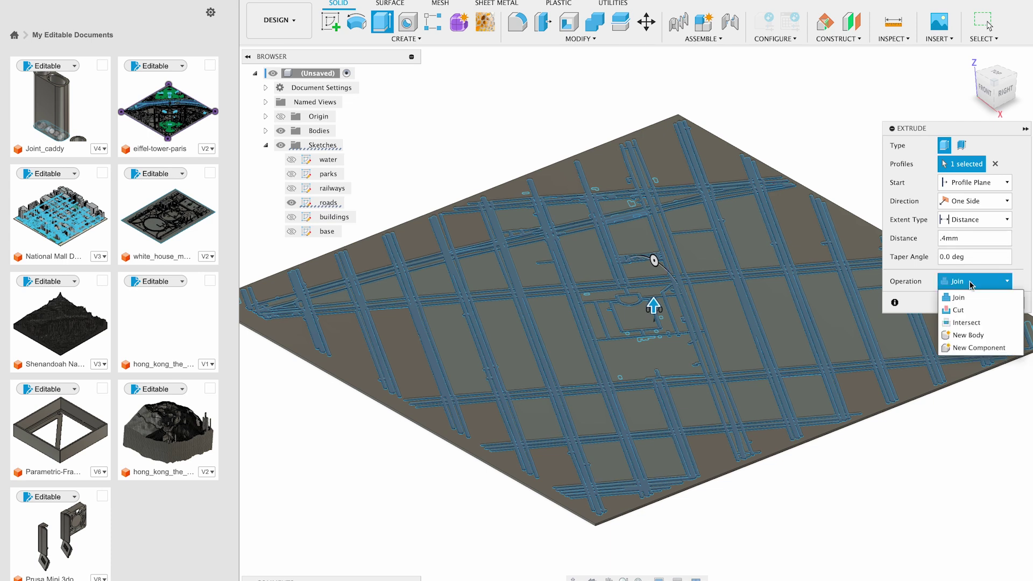
pyautogui.click(974, 337)
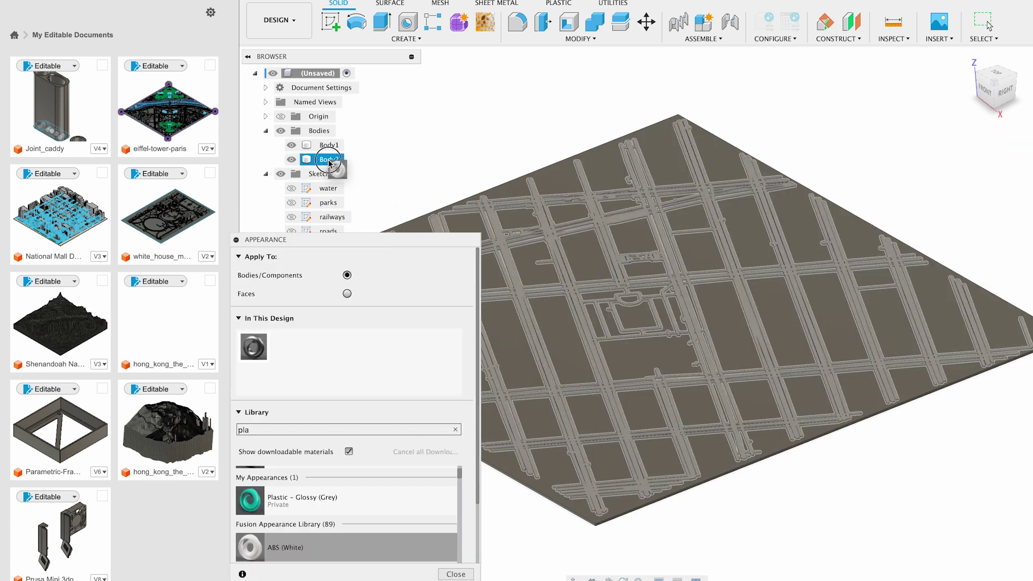
# Give the roads a plastic appearance recoloured to dark grey
pyautogui.moveTo(404, 299); pyautogui.dragTo(334, 159)
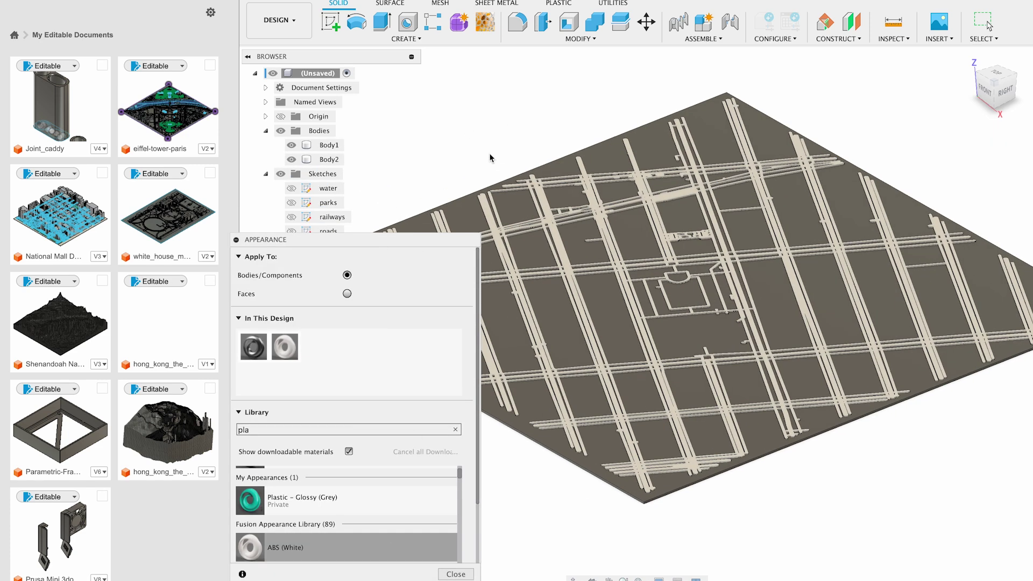
pyautogui.doubleClick(284, 347)
pyautogui.click(212, 355)
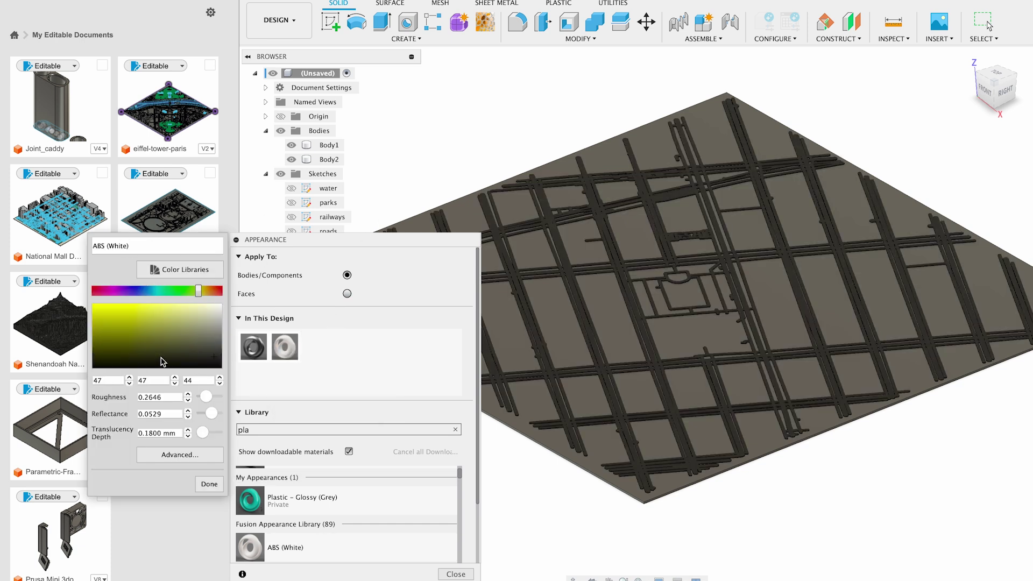
pyautogui.click(209, 483)
# Rename Body2 to 'roads' and Body1 to 'base'
pyautogui.click(455, 574)
pyautogui.rightClick(329, 159)
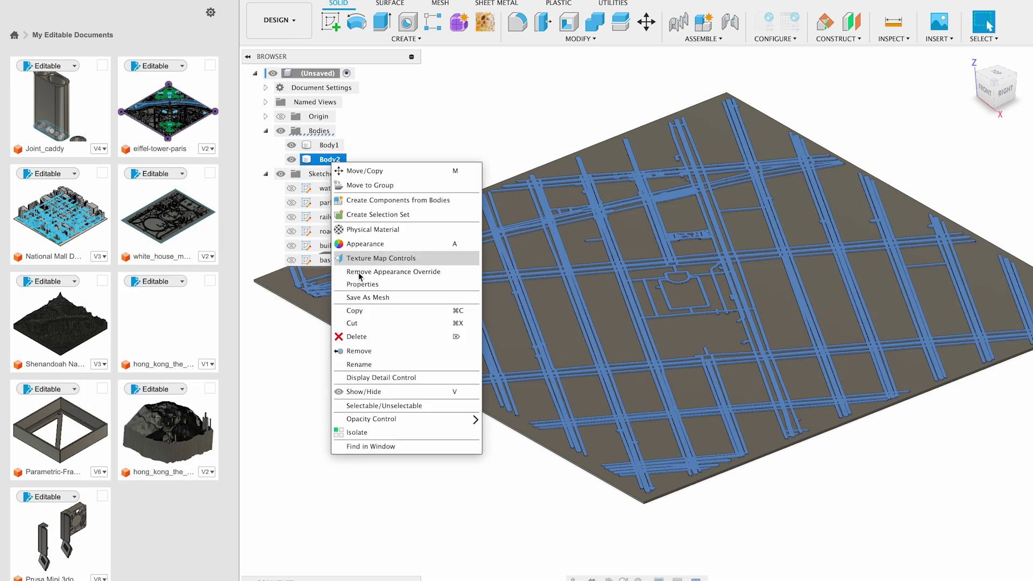
pyautogui.click(369, 364)
pyautogui.write('rod')
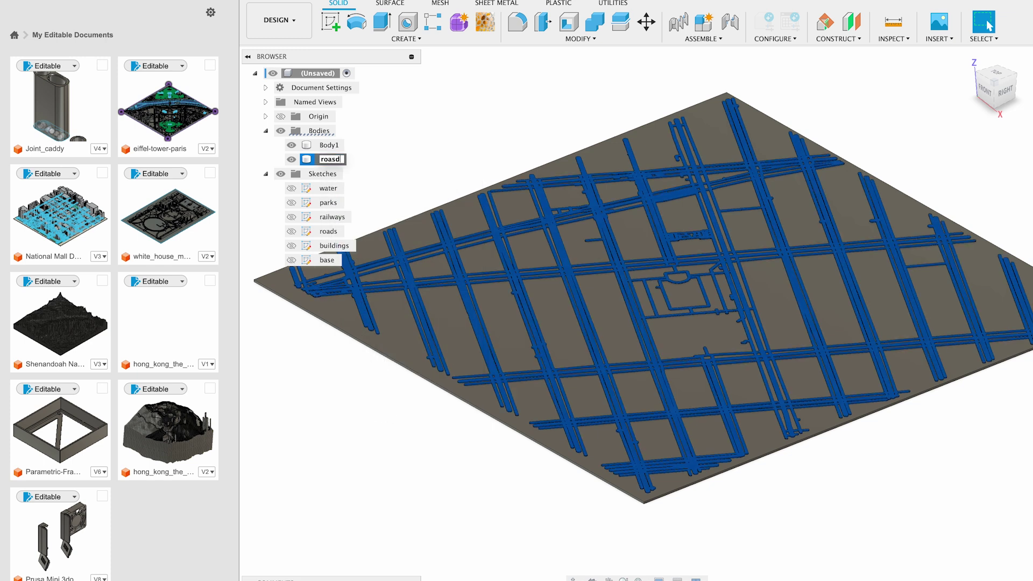
pyautogui.press('Return')
pyautogui.rightClick(329, 145)
pyautogui.click(368, 349)
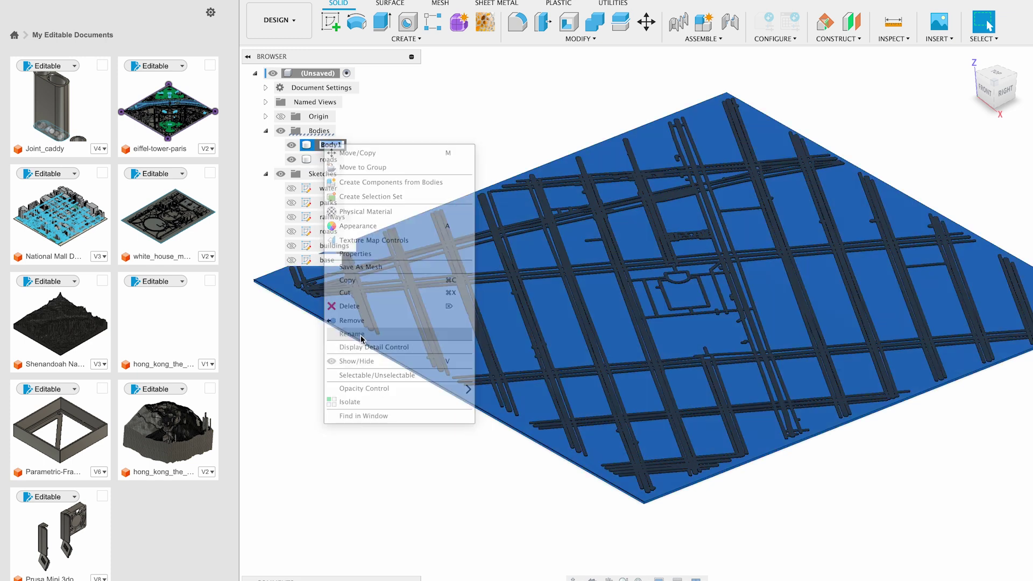
pyautogui.write('base')
pyautogui.press('Return')
pyautogui.click(484, 126)
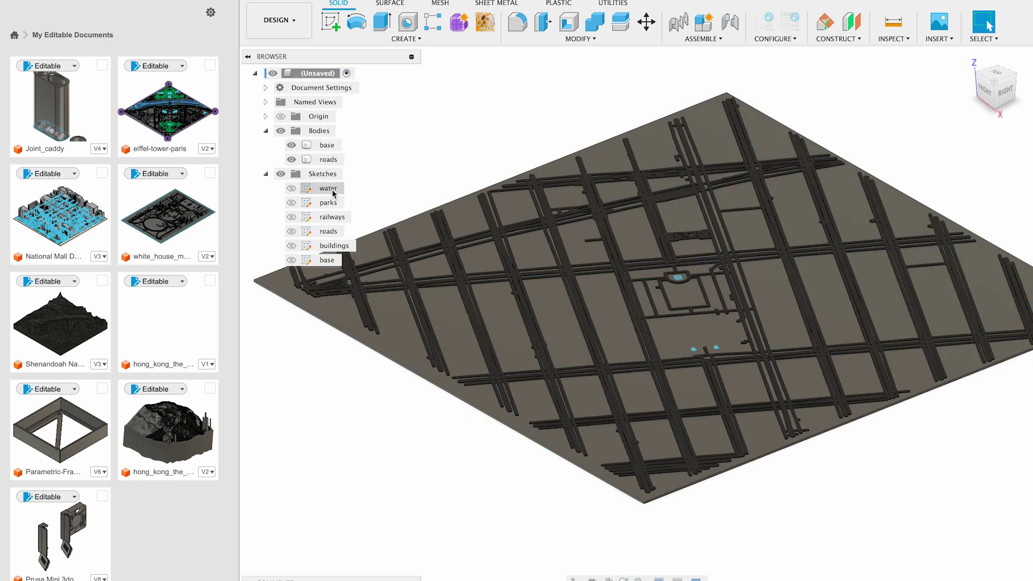
pyautogui.click(333, 189)
# Extrude the 17 selected water profiles 5 mm with Operation Join onto the map body
pyautogui.press('e')
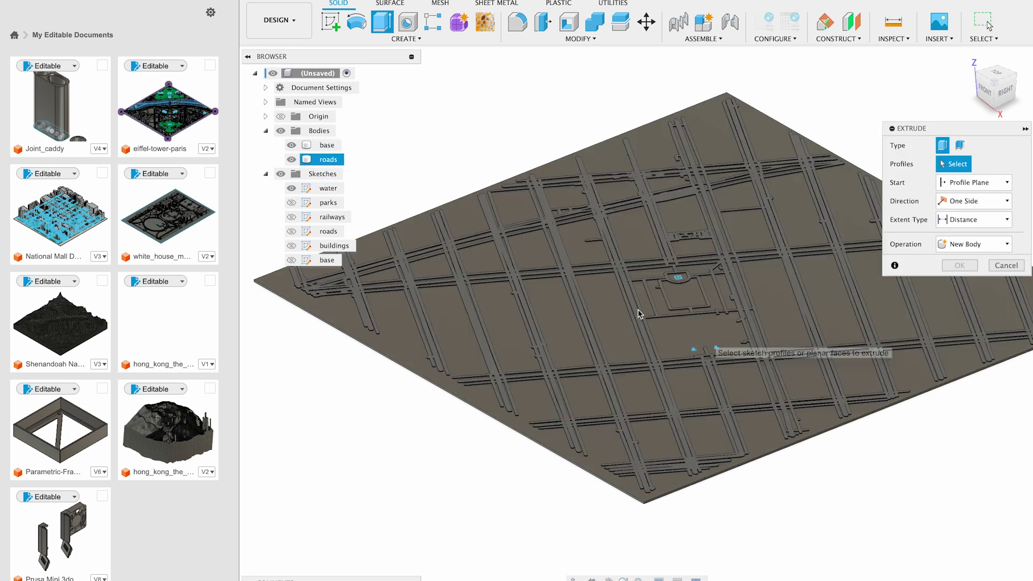
pyautogui.scroll(3, 638, 312)
pyautogui.scroll(3, 637, 312)
pyautogui.scroll(3, 783, 515)
pyautogui.scroll(3, 839, 441)
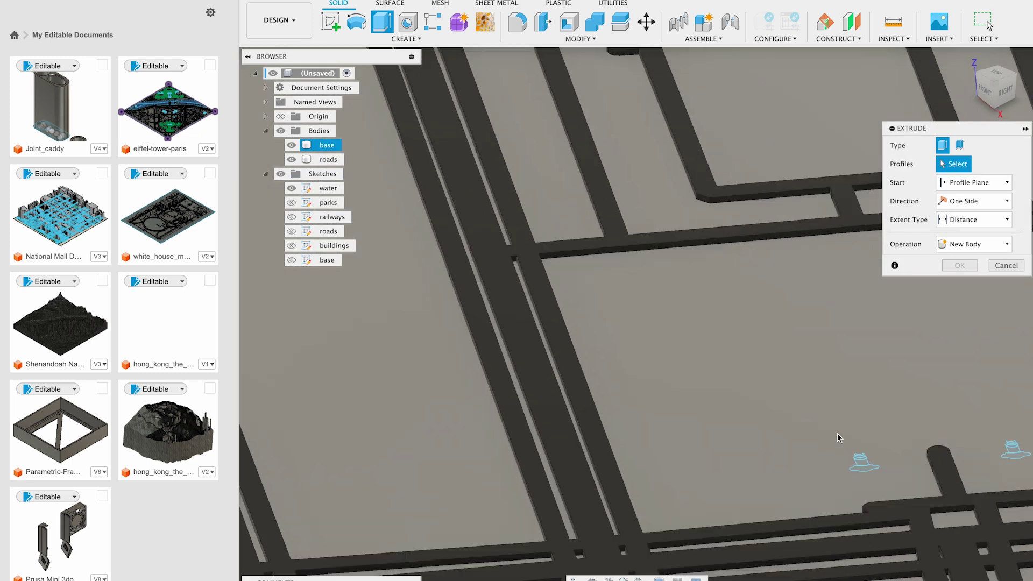
pyautogui.scroll(3, 861, 461)
pyautogui.click(863, 463)
pyautogui.scroll(3, 863, 463)
pyautogui.scroll(3, 860, 476)
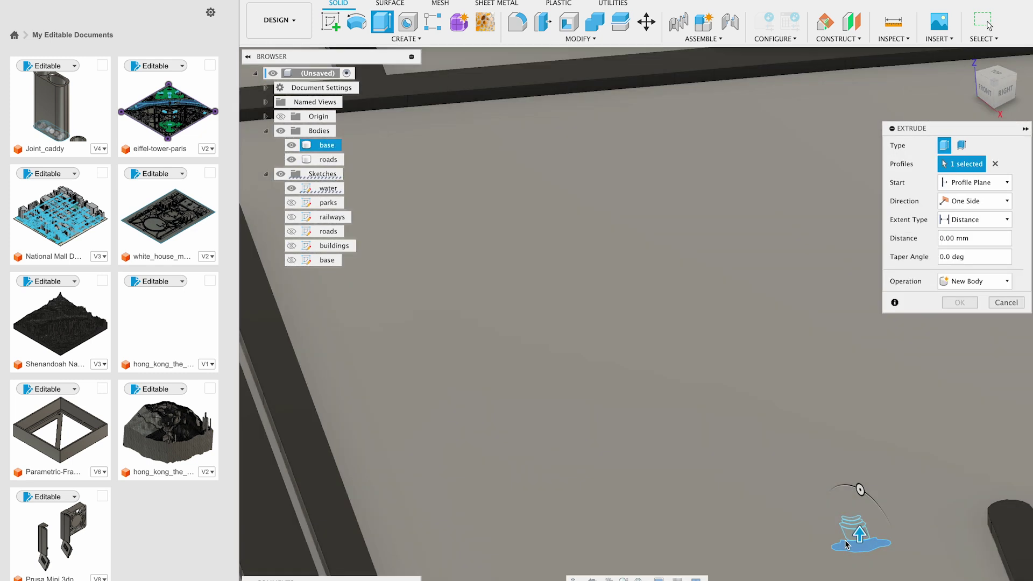
pyautogui.click(858, 525)
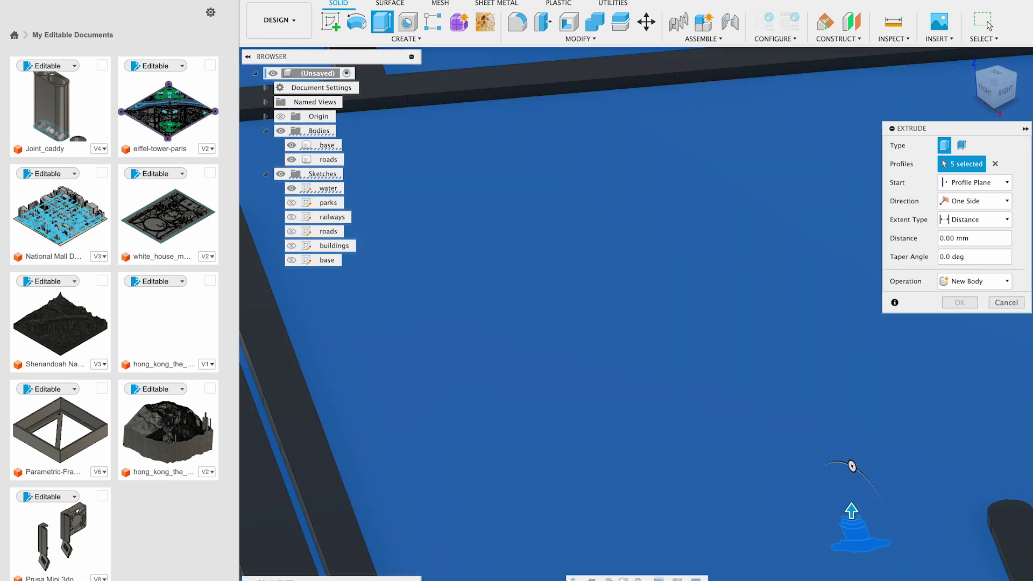
pyautogui.scroll(-3, 694, 291)
pyautogui.scroll(-3, 693, 291)
pyautogui.scroll(-3, 694, 291)
pyautogui.click(704, 317)
pyautogui.write('5')
pyautogui.click(291, 145)
pyautogui.click(292, 159)
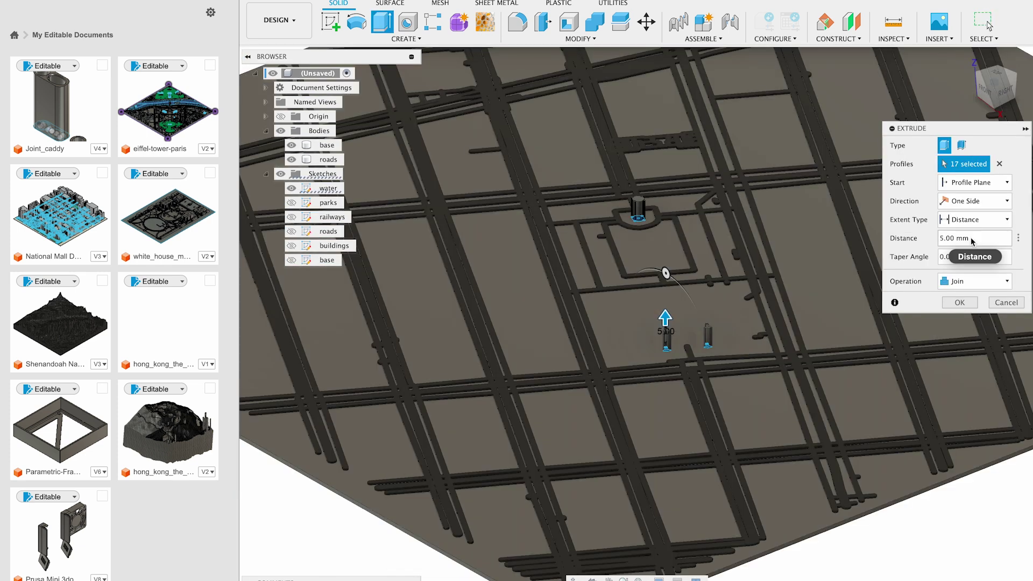
pyautogui.click(972, 238)
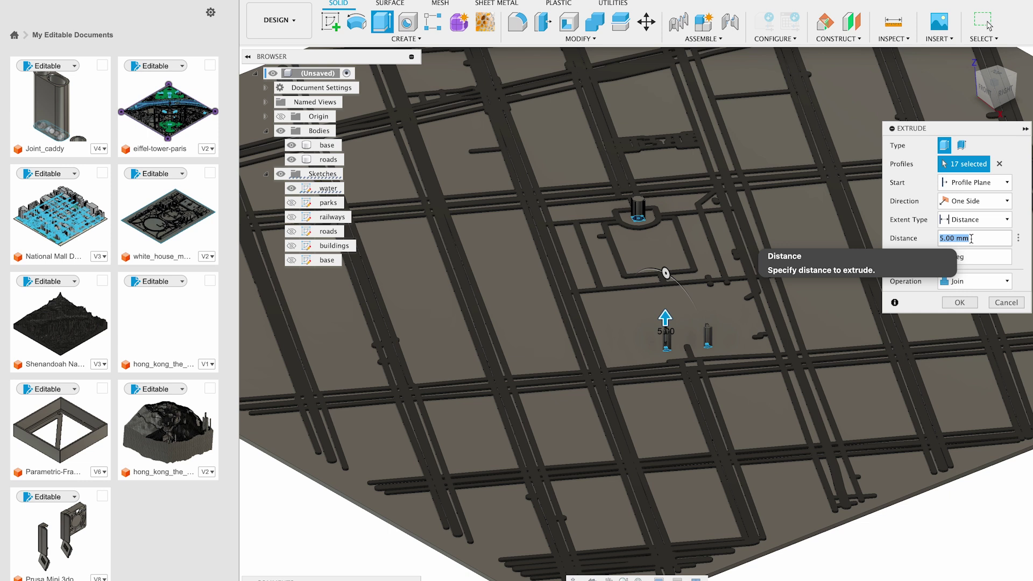
pyautogui.press('Return')
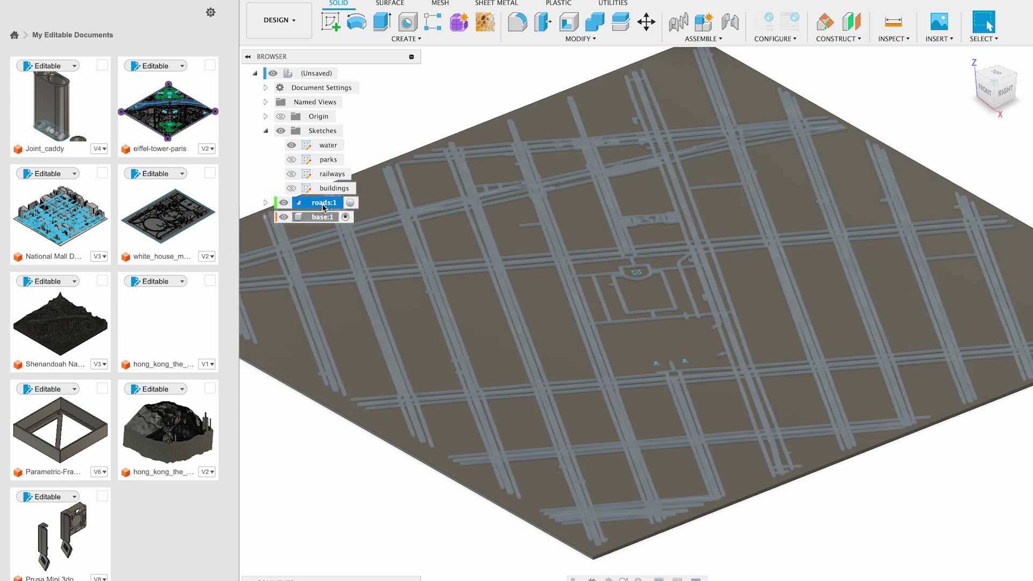
# Create a new component under the design root and start renaming it to 'buildings'
pyautogui.click(267, 203)
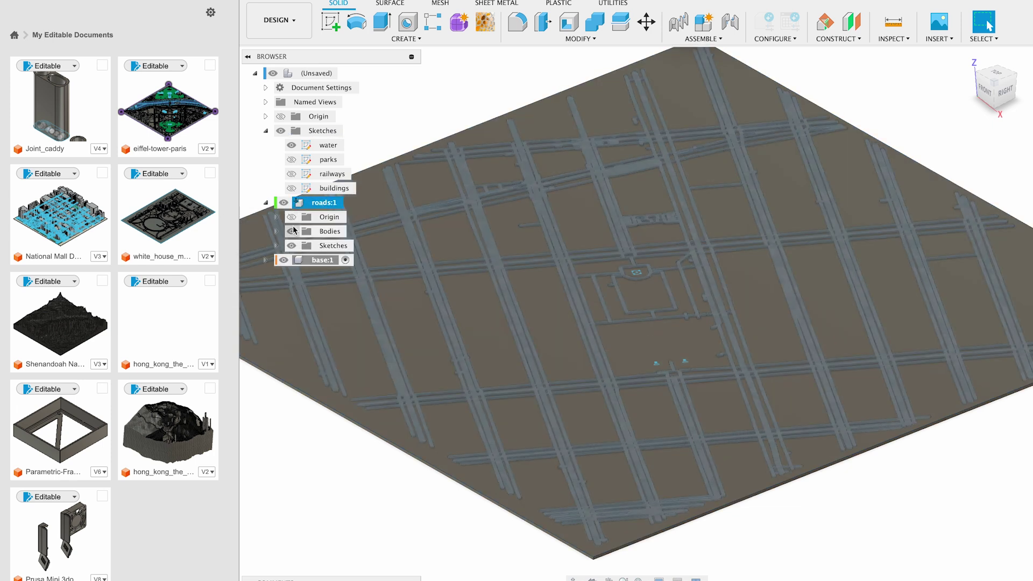
pyautogui.click(327, 74)
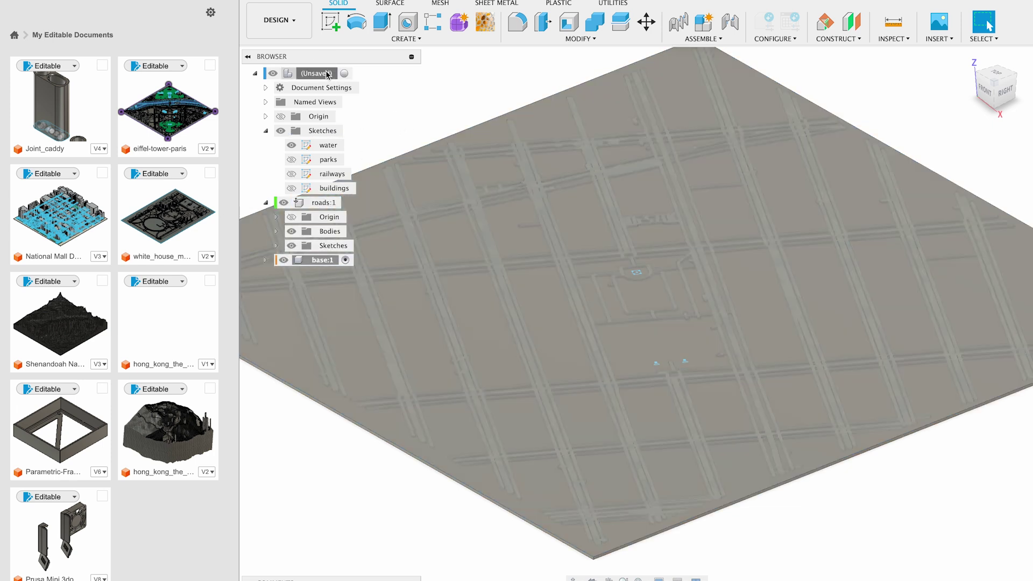
pyautogui.rightClick(327, 75)
pyautogui.click(347, 94)
pyautogui.click(944, 312)
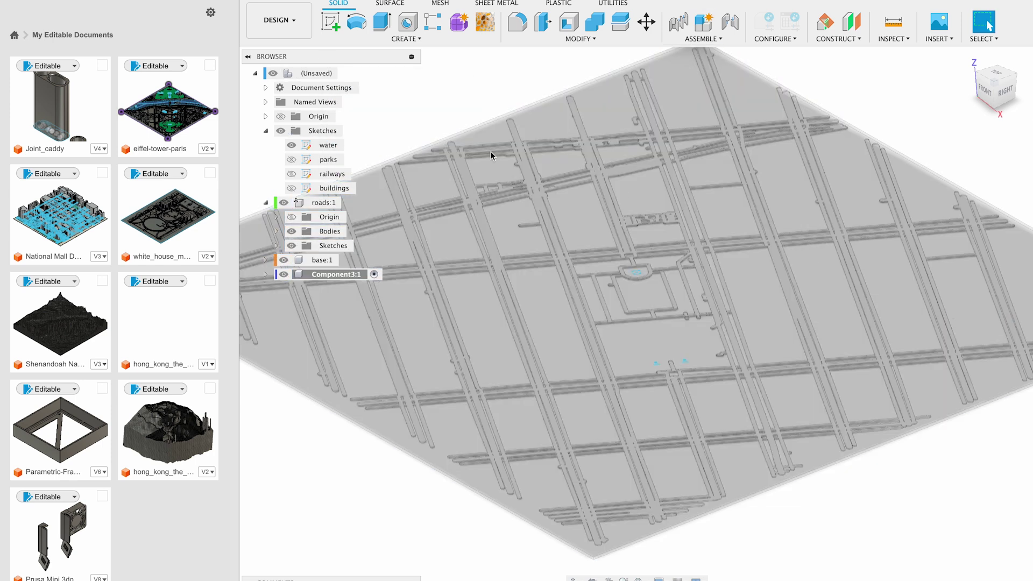
pyautogui.rightClick(328, 282)
pyautogui.click(366, 201)
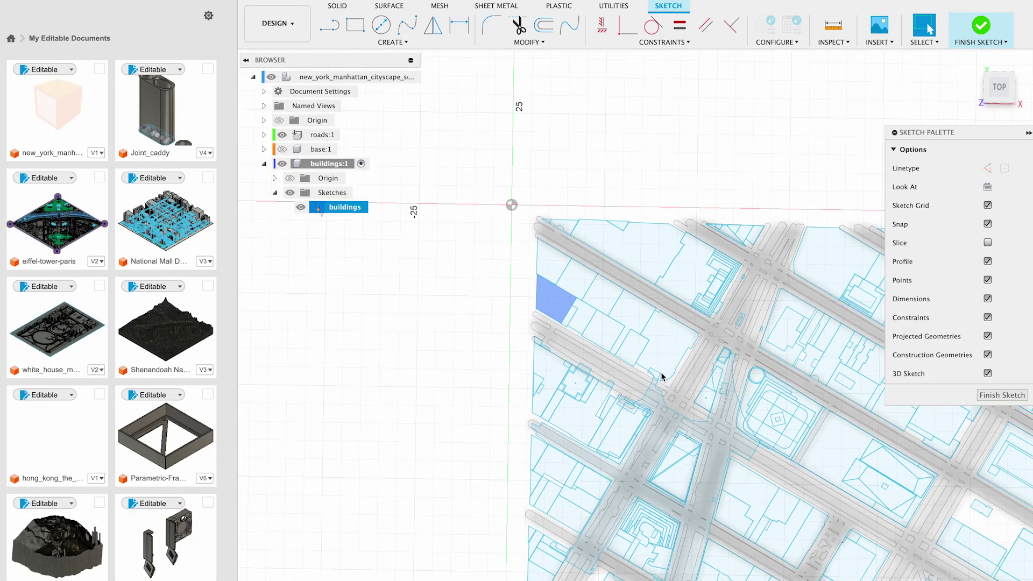
pyautogui.scroll(-3, 662, 377)
pyautogui.hscroll(3, 663, 376)
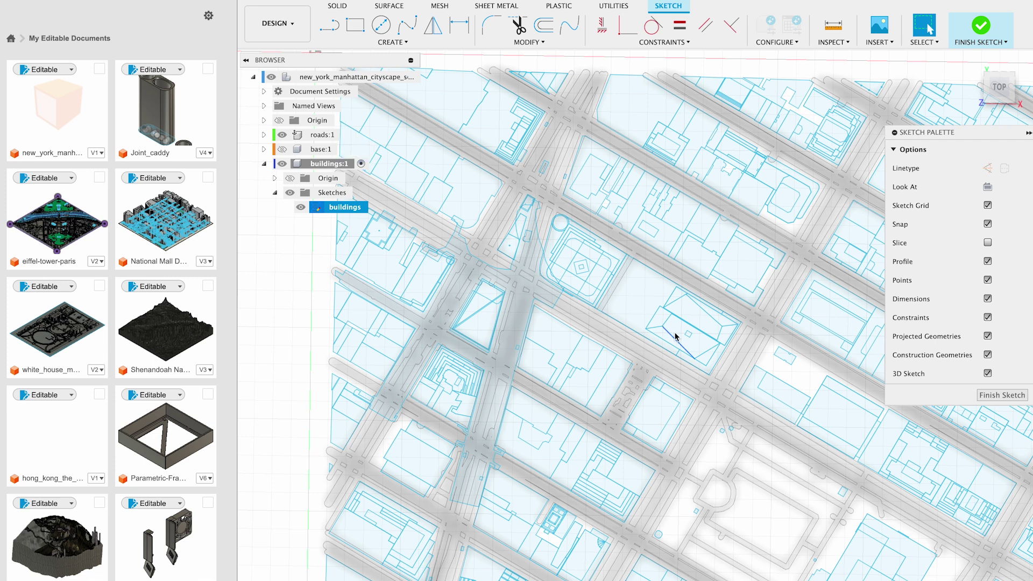
# Extrude one batch of building footprints 20 mm, then 188 profiles 15 mm with Join
pyautogui.click(704, 331)
pyautogui.click(663, 443)
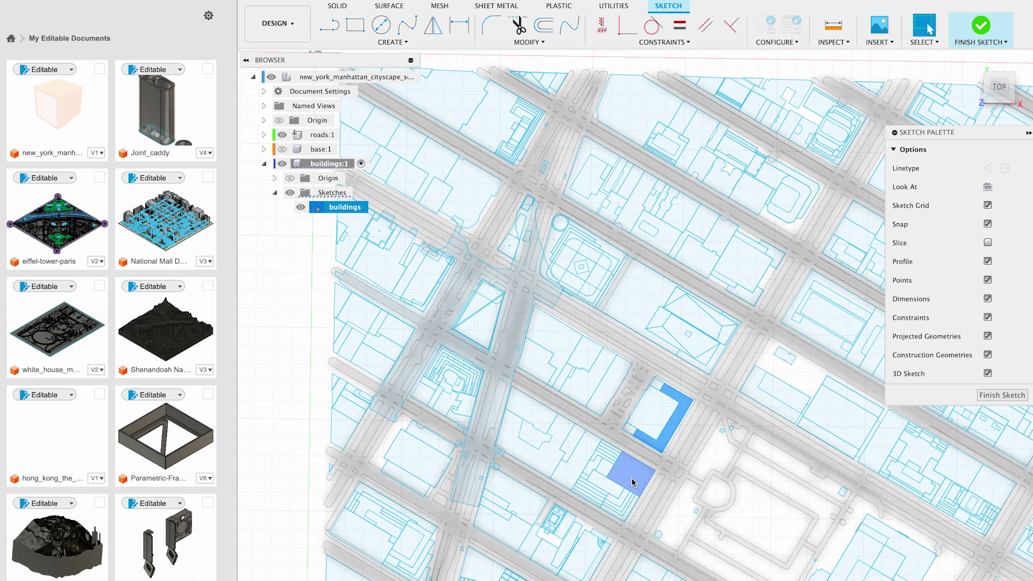
pyautogui.write('20')
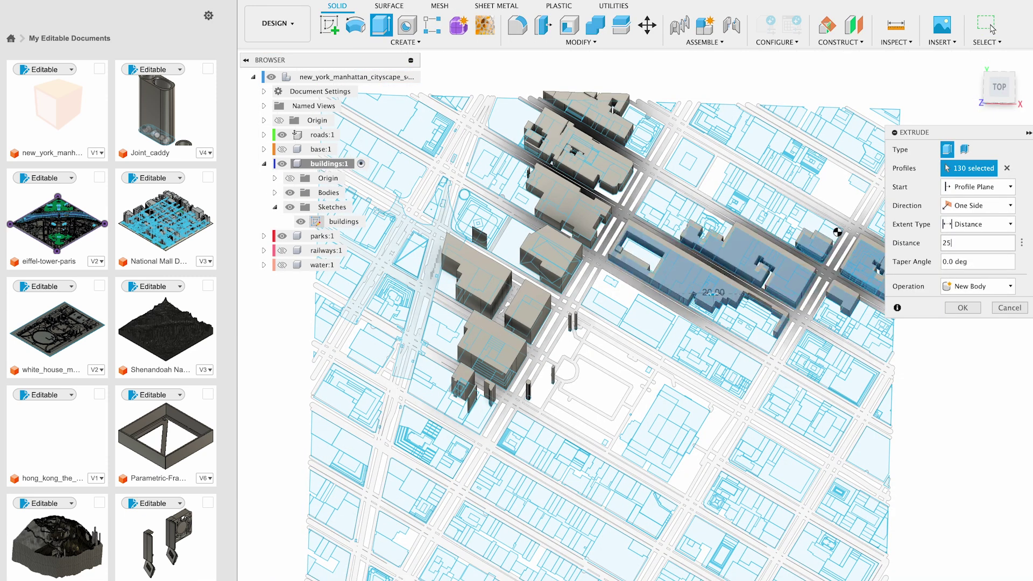
pyautogui.press('Return')
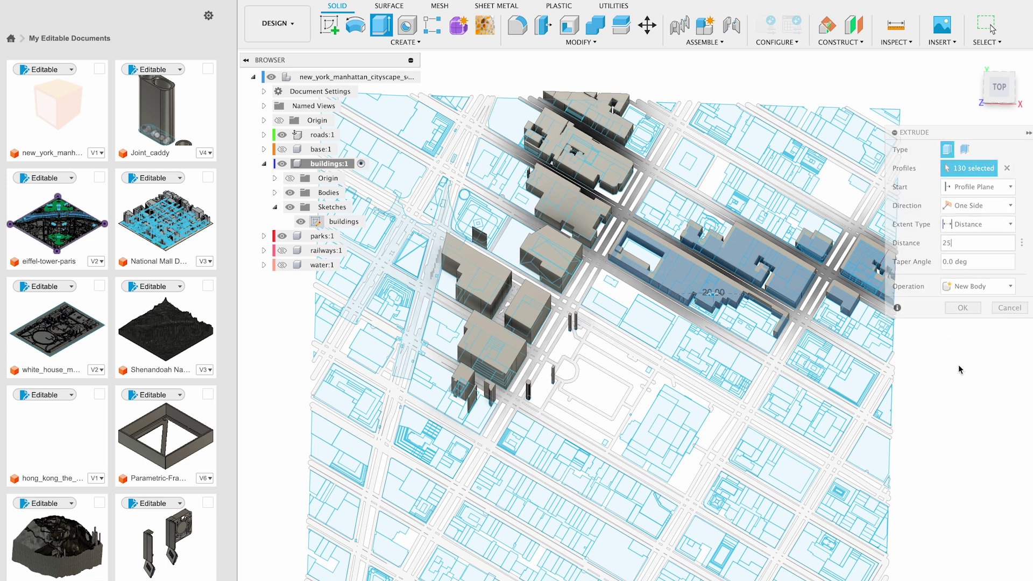
pyautogui.moveTo(1000, 88)
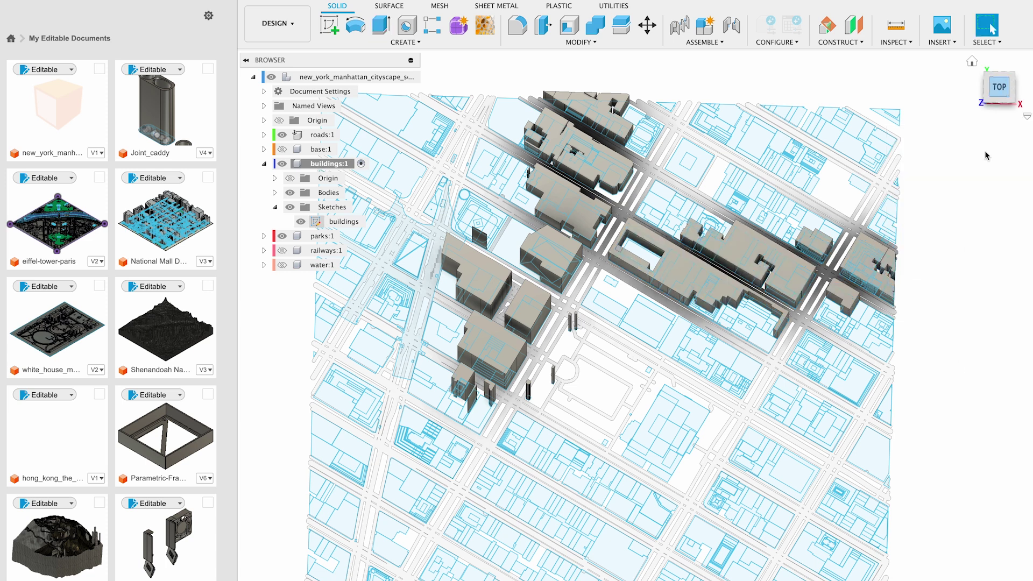
pyautogui.press('e')
pyautogui.write('1')
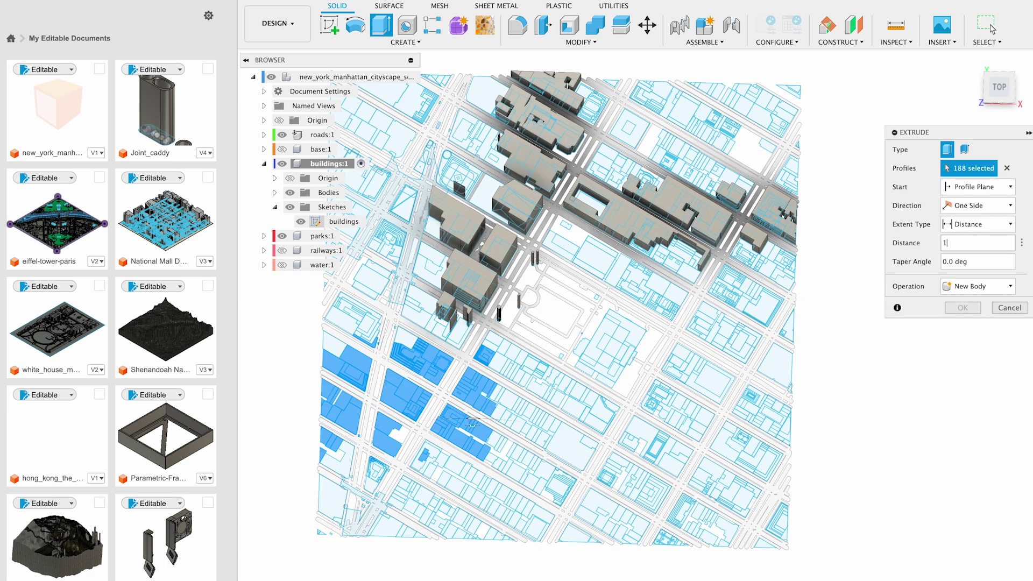
pyautogui.write('5')
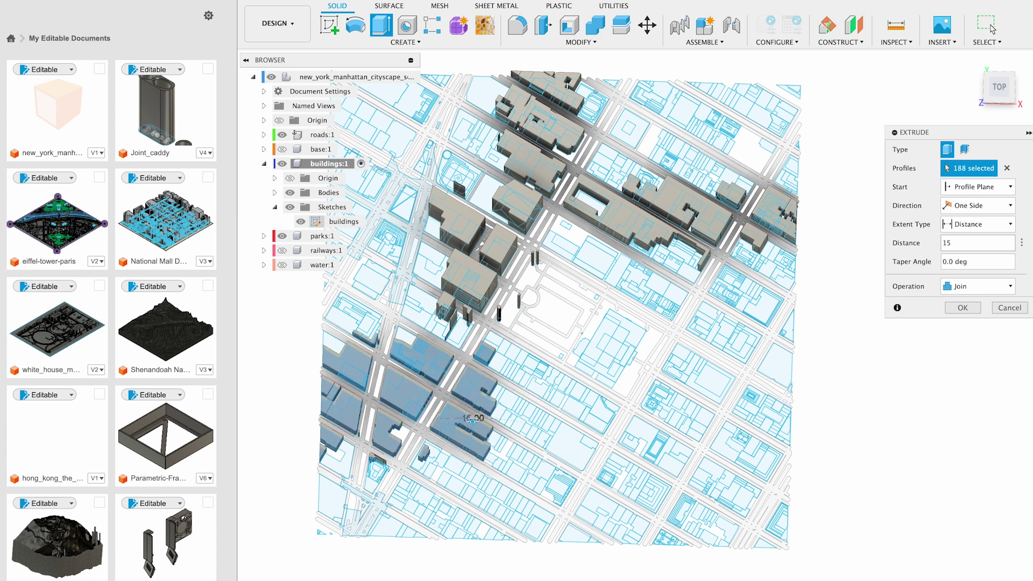
pyautogui.press('Return')
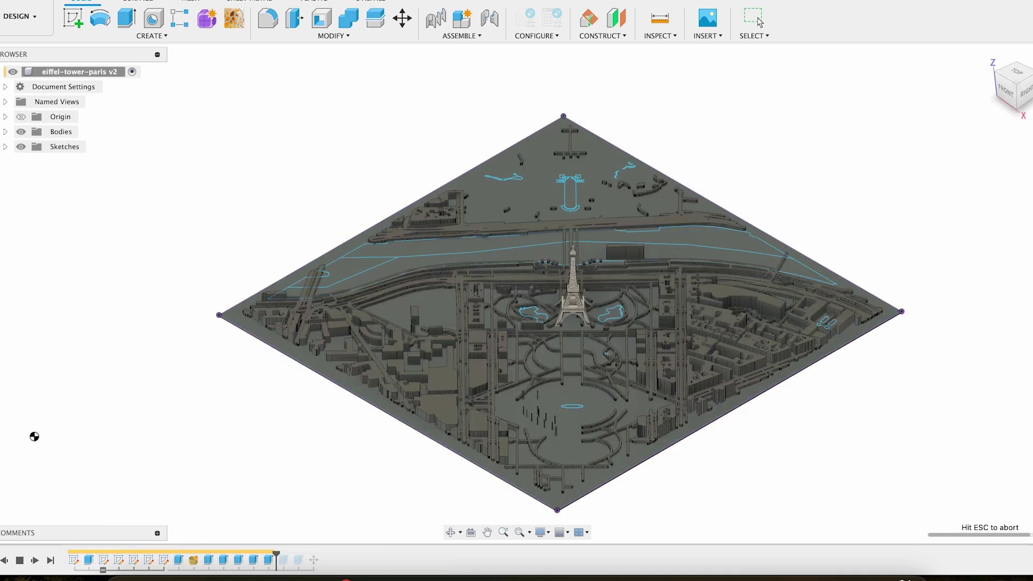
# View the Eiffel Tower Paris map straight down via the ViewCube TOP face
pyautogui.click(1016, 75)
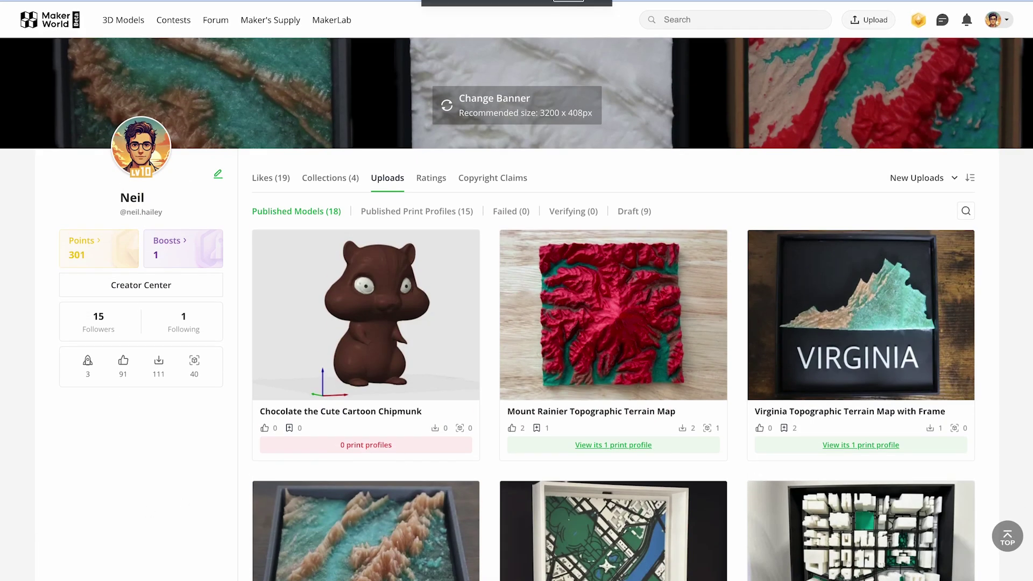
pyautogui.scroll(-3, 517, 291)
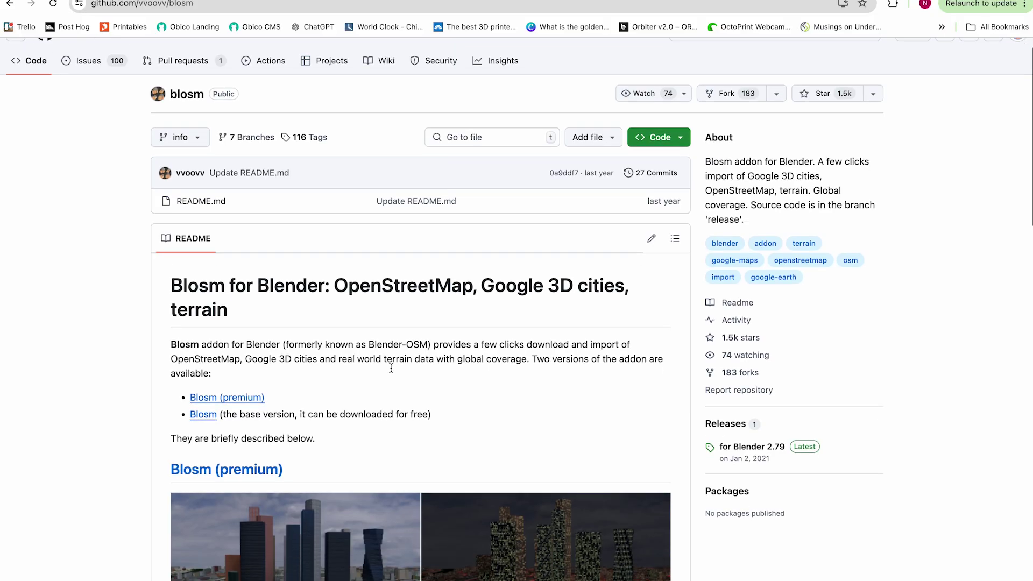
pyautogui.scroll(-2, 391, 369)
pyautogui.scroll(-2, 390, 369)
pyautogui.scroll(-2, 391, 369)
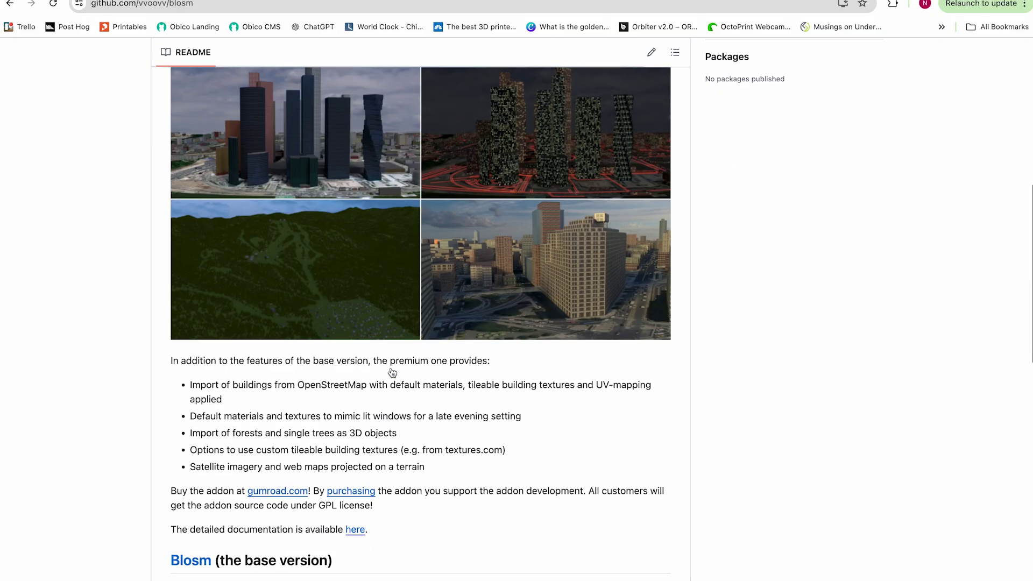
pyautogui.scroll(-2, 393, 371)
pyautogui.scroll(-2, 391, 368)
pyautogui.scroll(-2, 391, 369)
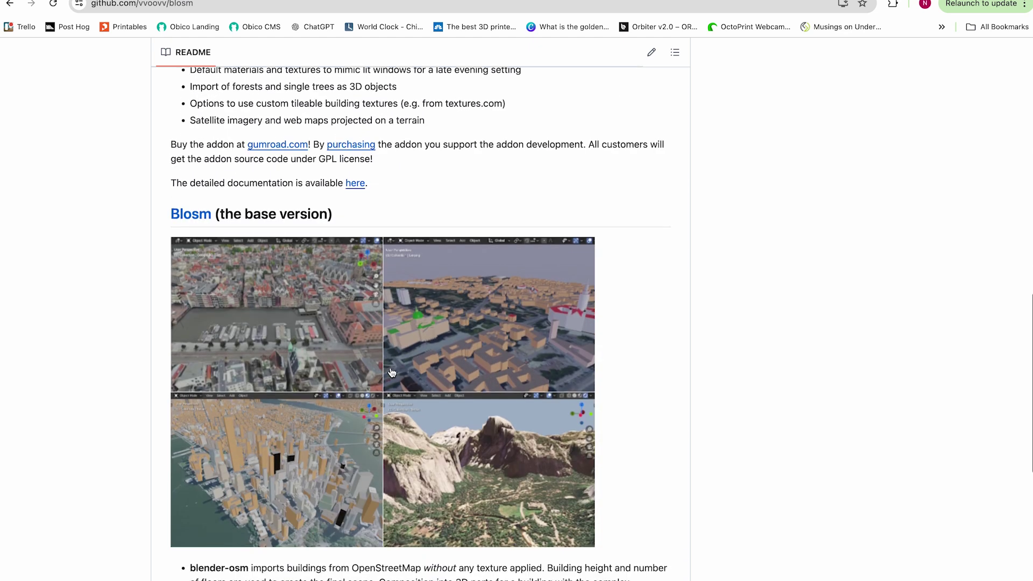
pyautogui.scroll(-2, 392, 371)
pyautogui.scroll(-1, 393, 372)
pyautogui.scroll(-2, 392, 372)
pyautogui.scroll(-2, 391, 370)
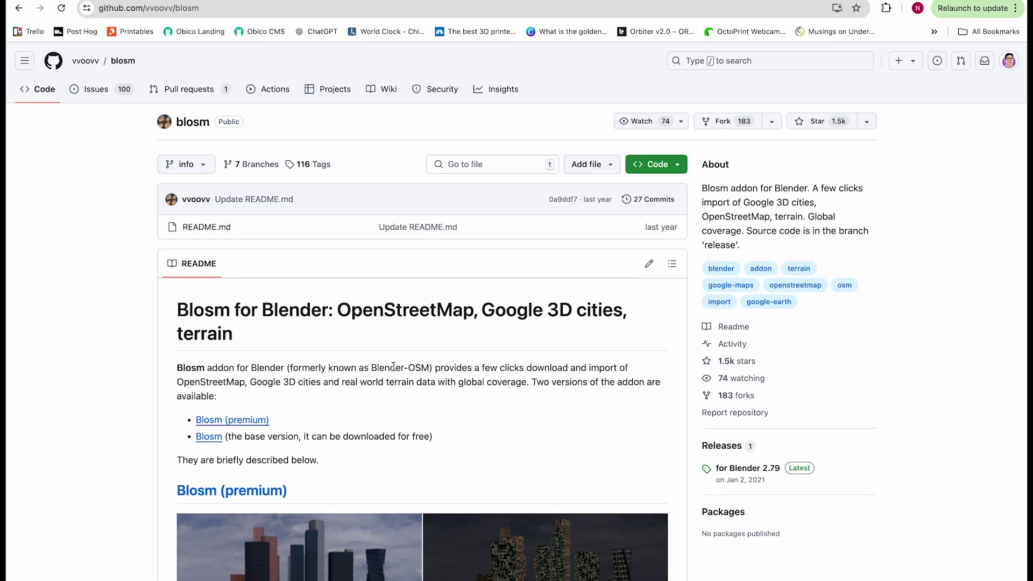
pyautogui.scroll(-1, 392, 366)
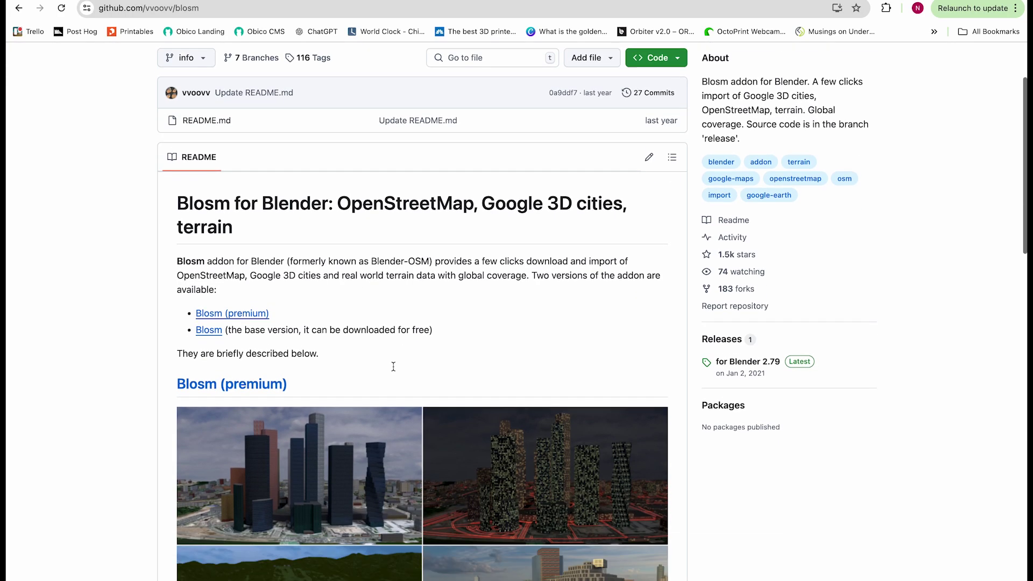
pyautogui.scroll(-2, 393, 368)
pyautogui.scroll(-3, 394, 372)
pyautogui.scroll(-3, 394, 372)
pyautogui.scroll(-2, 394, 370)
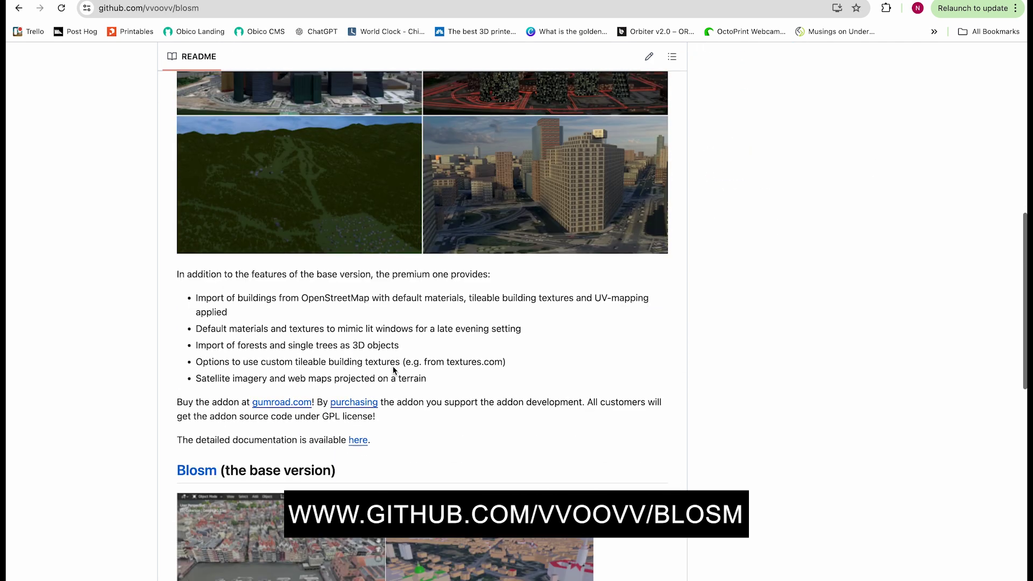
pyautogui.scroll(-1, 394, 369)
pyautogui.scroll(-2, 393, 367)
pyautogui.scroll(-2, 393, 369)
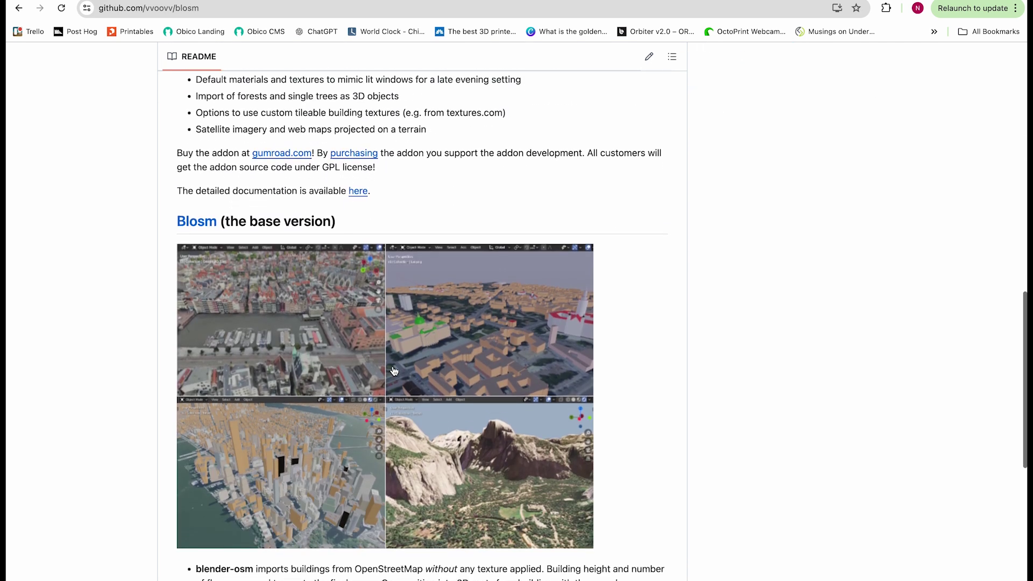
pyautogui.scroll(-1, 393, 370)
pyautogui.scroll(-1, 393, 371)
pyautogui.scroll(-2, 393, 371)
pyautogui.scroll(-2, 394, 370)
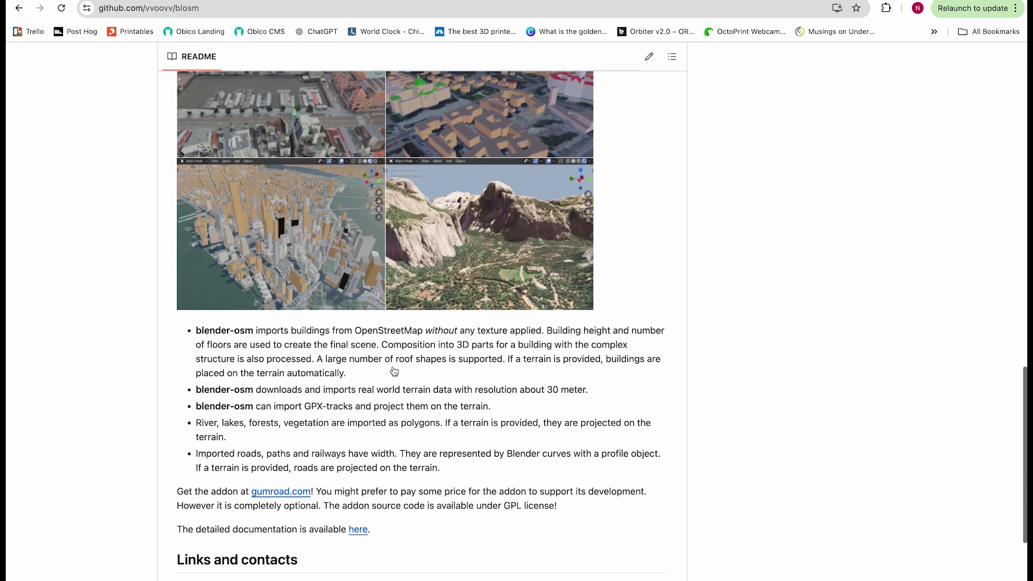
pyautogui.scroll(-2, 393, 369)
pyautogui.scroll(-1, 394, 370)
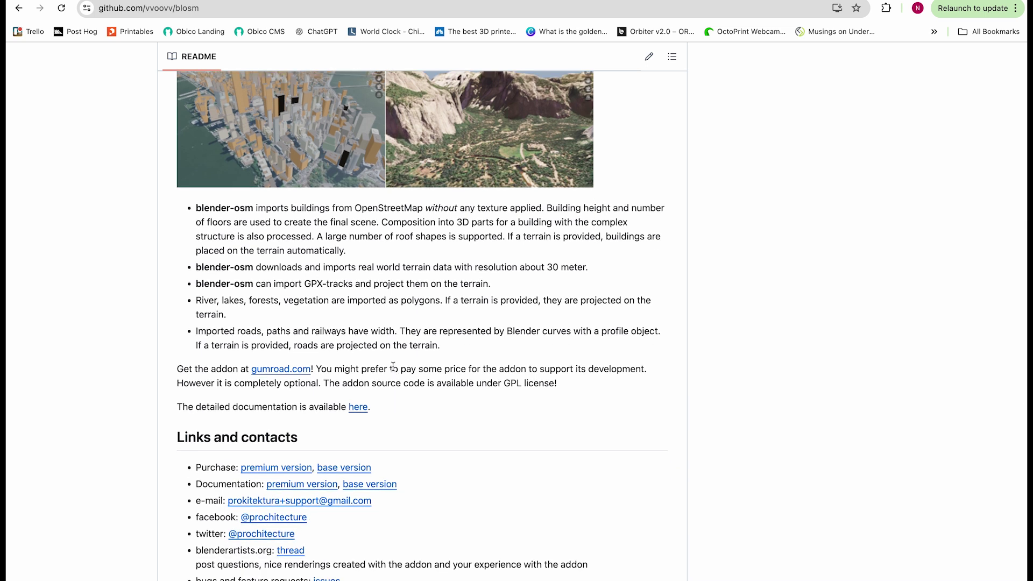
pyautogui.scroll(-1, 393, 368)
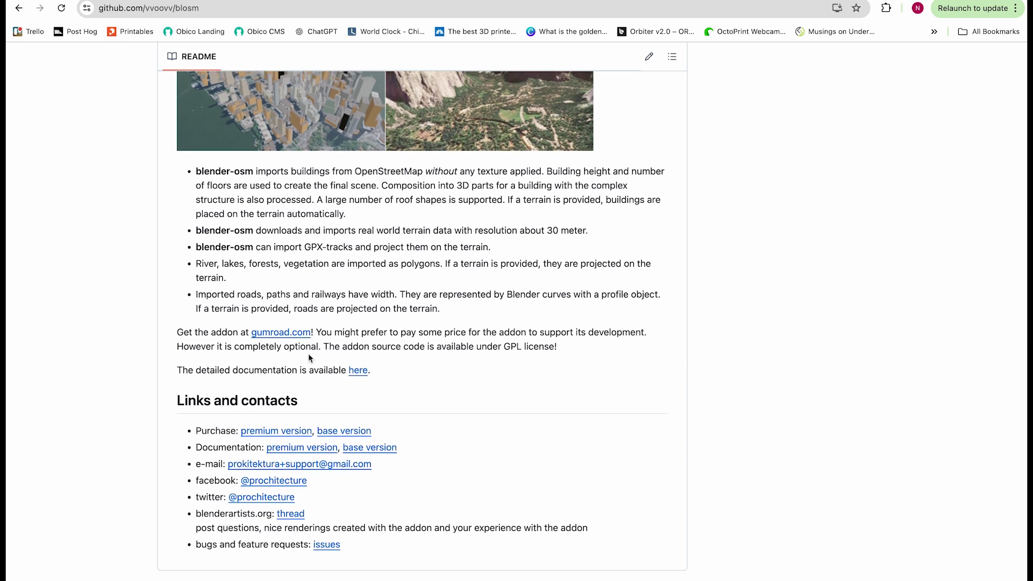
# Check out the Blosm add-on on Gumroad at $0 price and $0 tip to reach the receipt
pyautogui.click(291, 333)
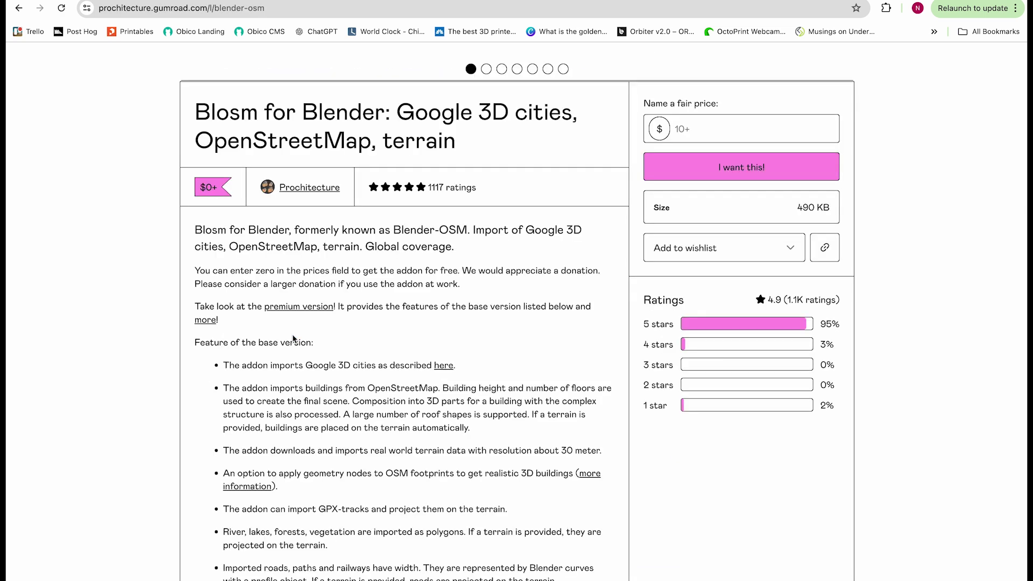
pyautogui.scroll(-1, 548, 346)
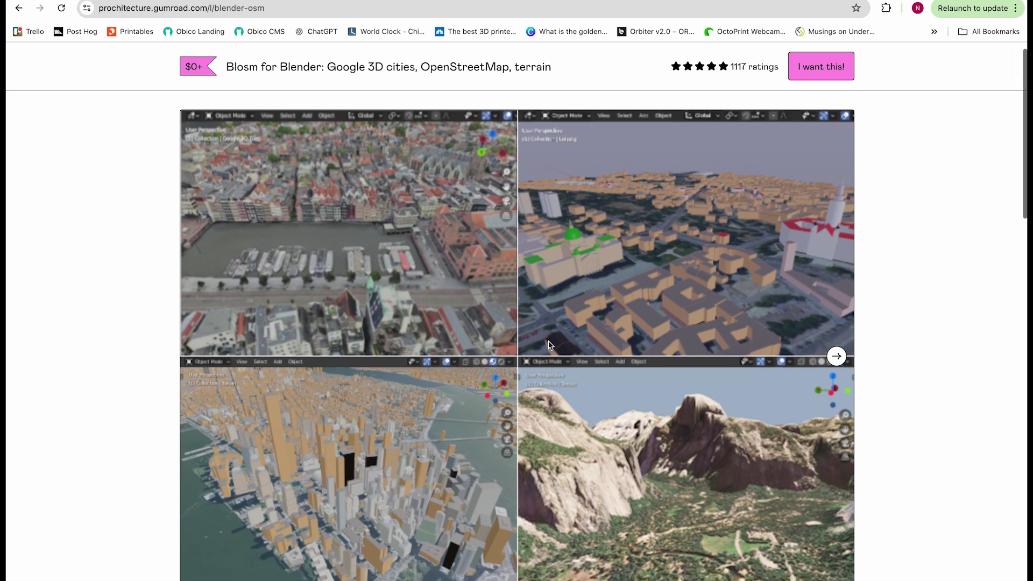
pyautogui.scroll(-1, 548, 343)
pyautogui.scroll(-1, 548, 344)
pyautogui.scroll(-2, 549, 343)
pyautogui.scroll(-2, 549, 341)
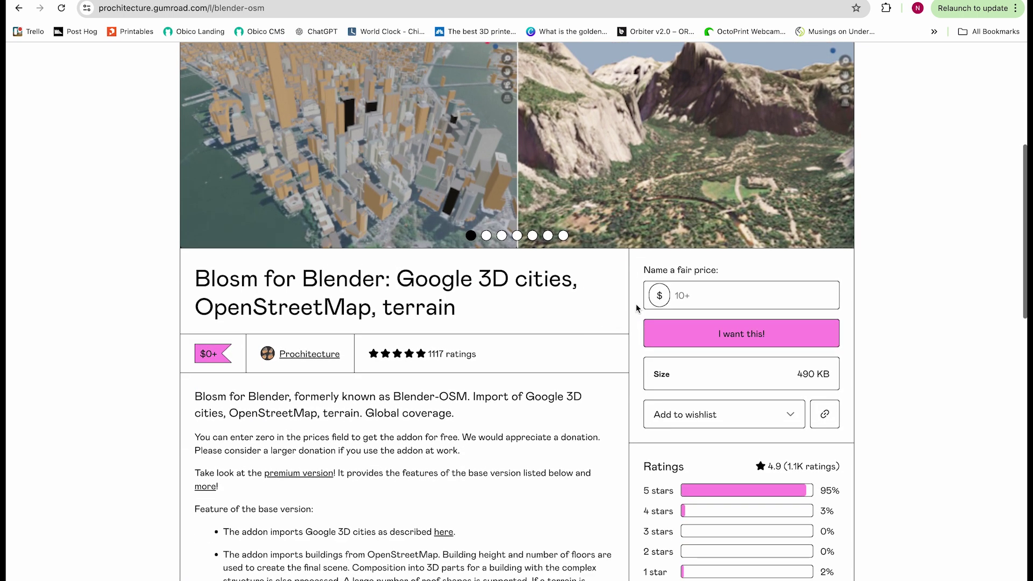
pyautogui.click(685, 295)
pyautogui.write('0')
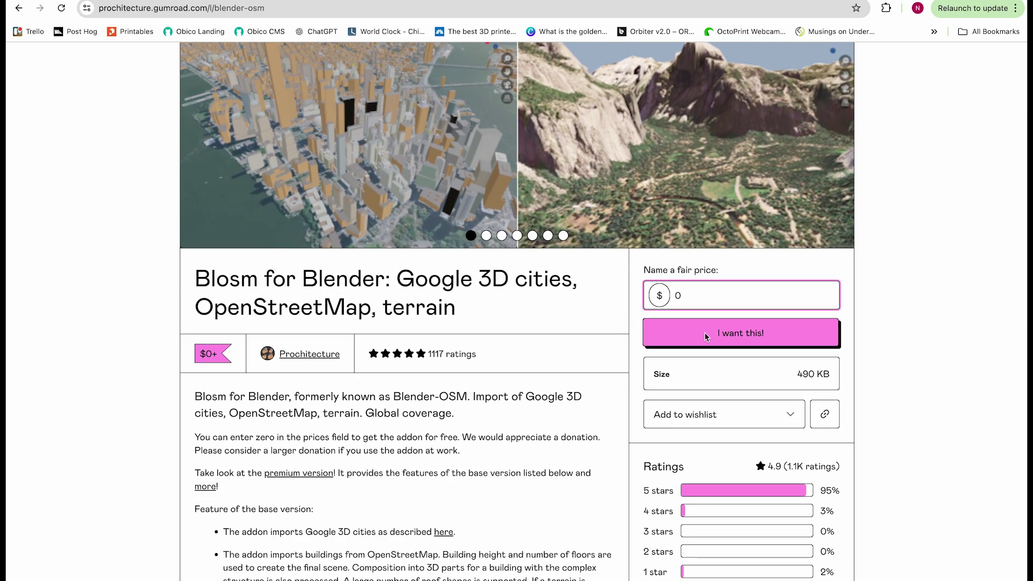
pyautogui.scroll(-2, 733, 388)
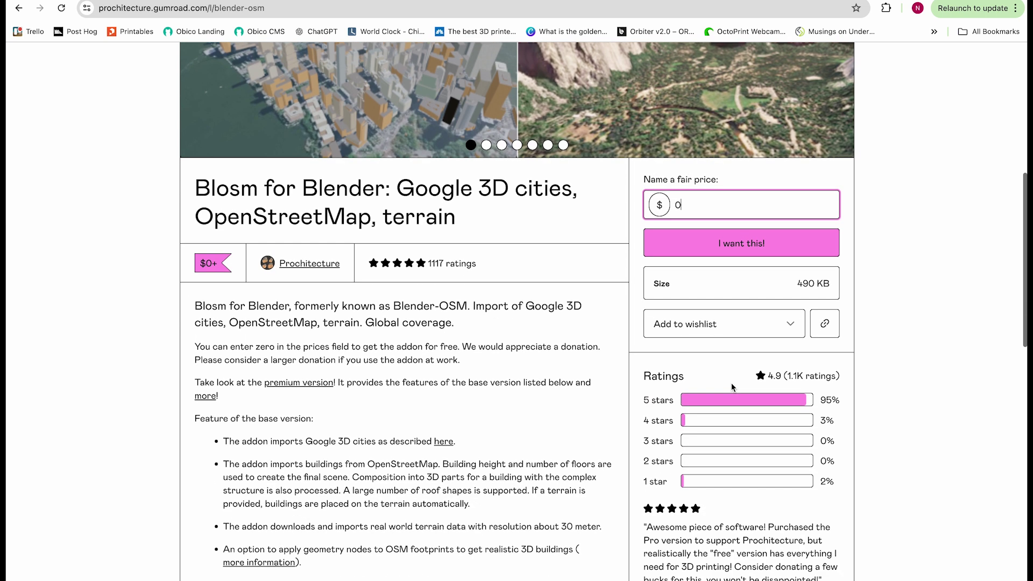
pyautogui.click(755, 245)
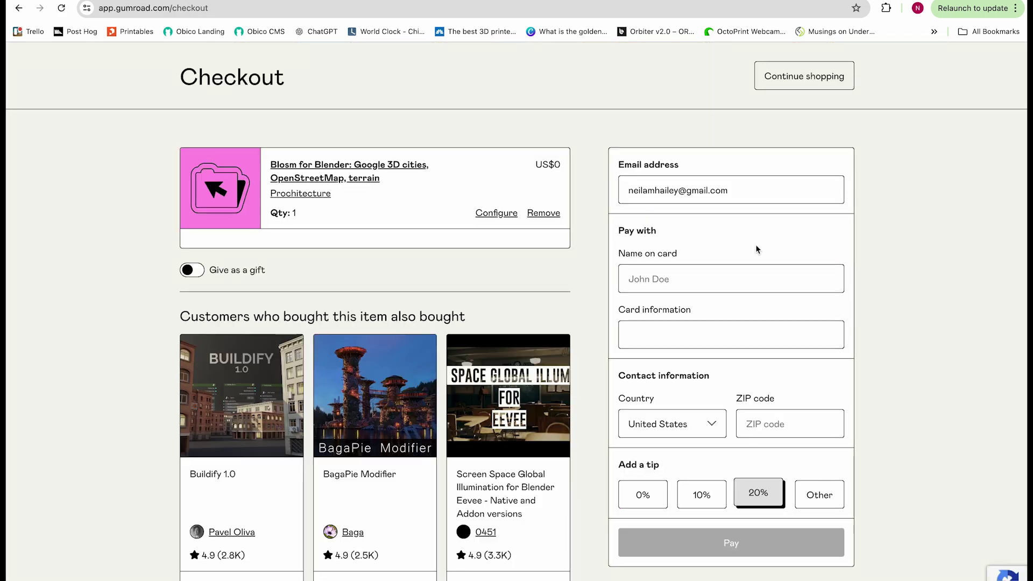
pyautogui.click(749, 273)
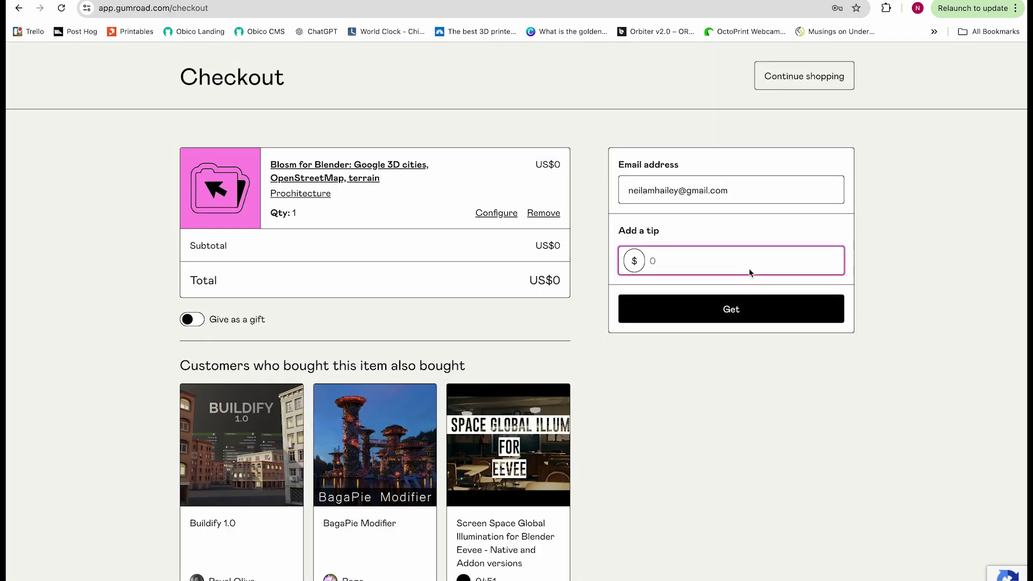
pyautogui.write('0')
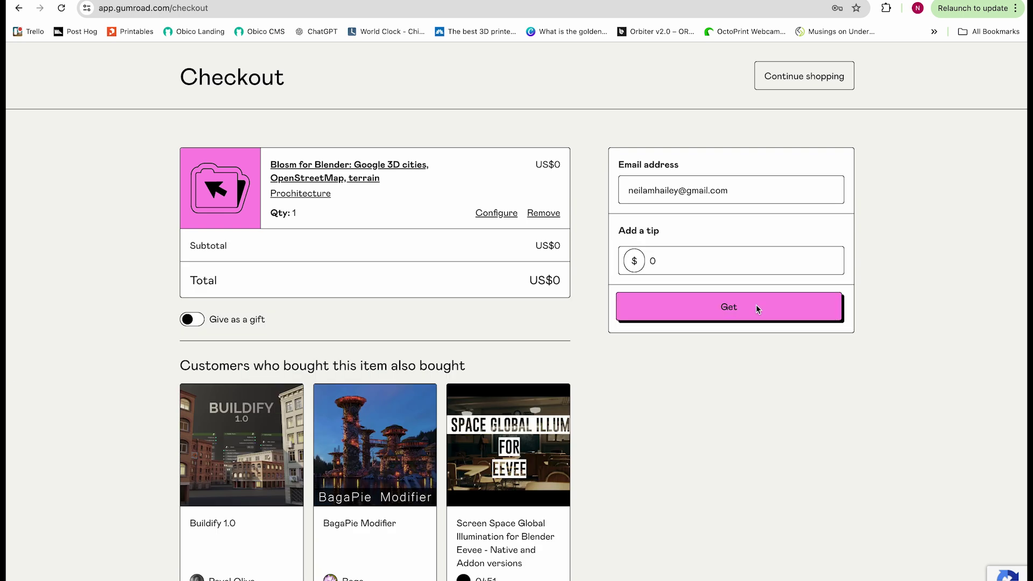
pyautogui.click(757, 308)
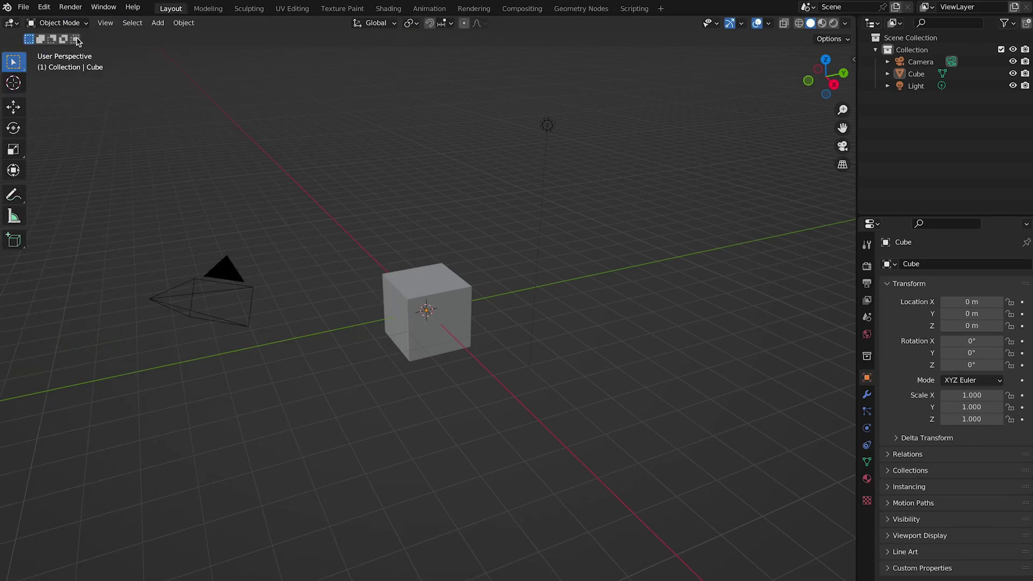
# Install blosm_2.7.8.zip from Preferences > Add-ons and enable Import-Export: Blosm
pyautogui.click(44, 7)
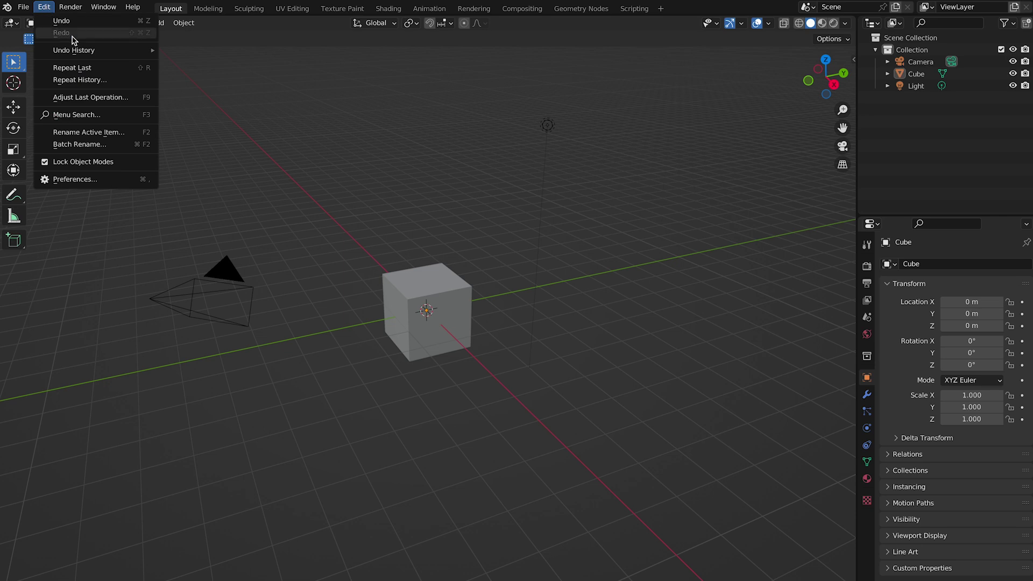
pyautogui.click(71, 179)
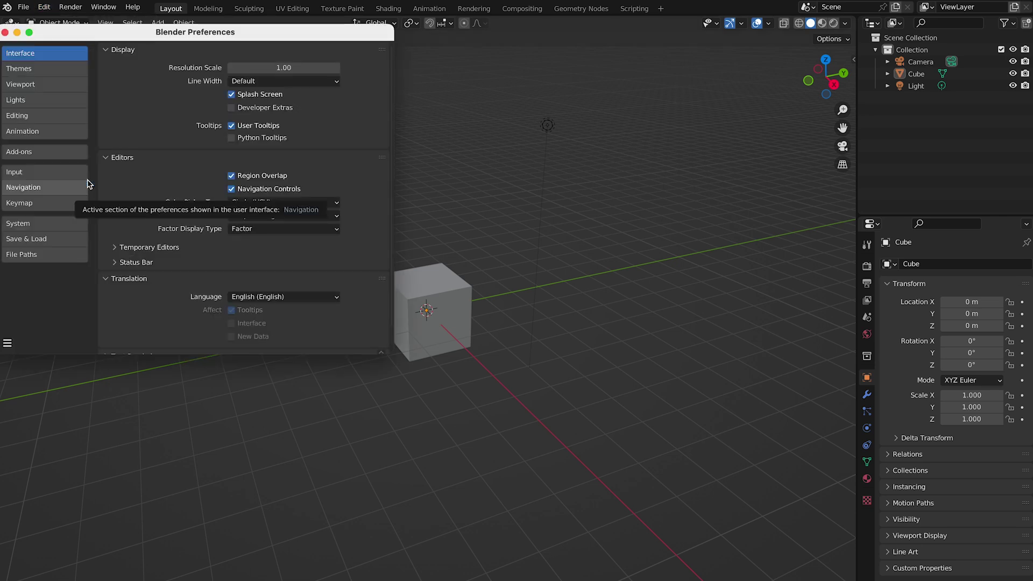
pyautogui.click(55, 160)
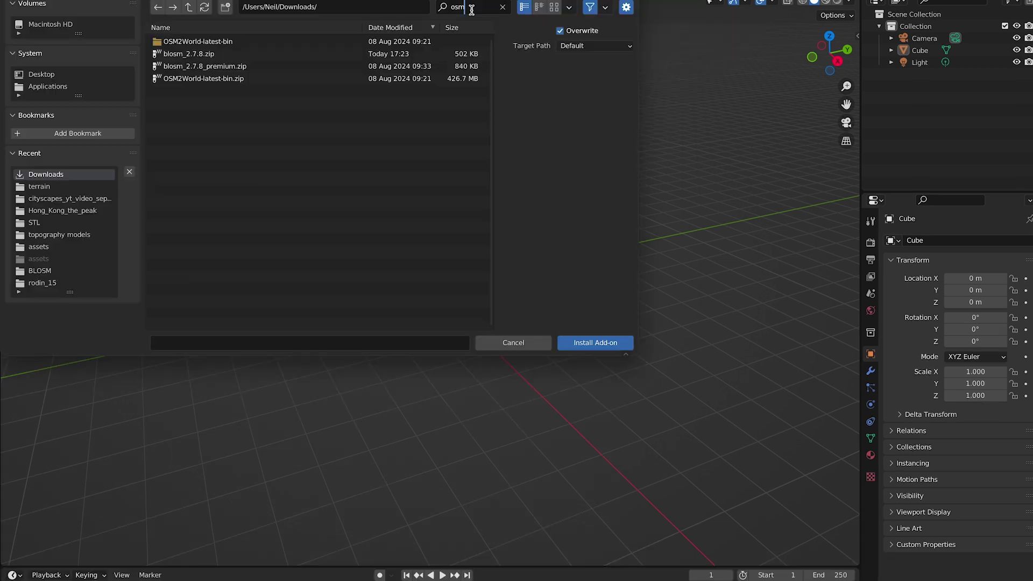
pyautogui.click(307, 52)
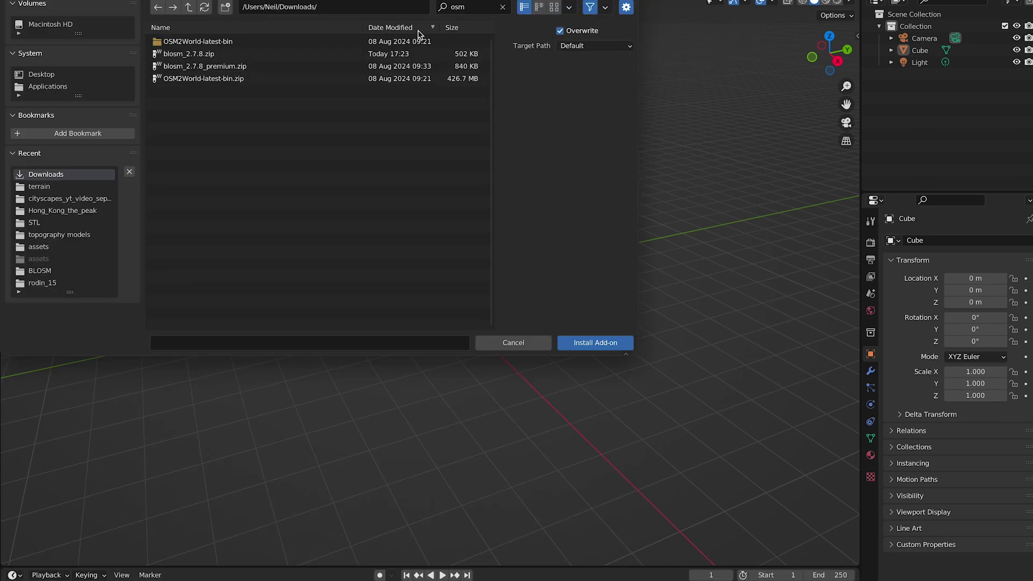
pyautogui.doubleClick(295, 54)
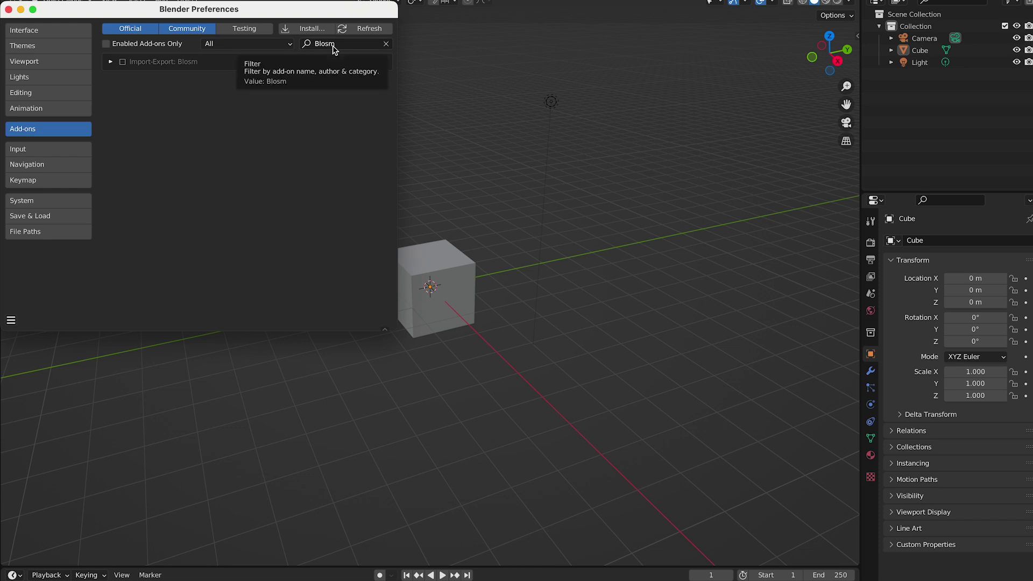
pyautogui.click(122, 63)
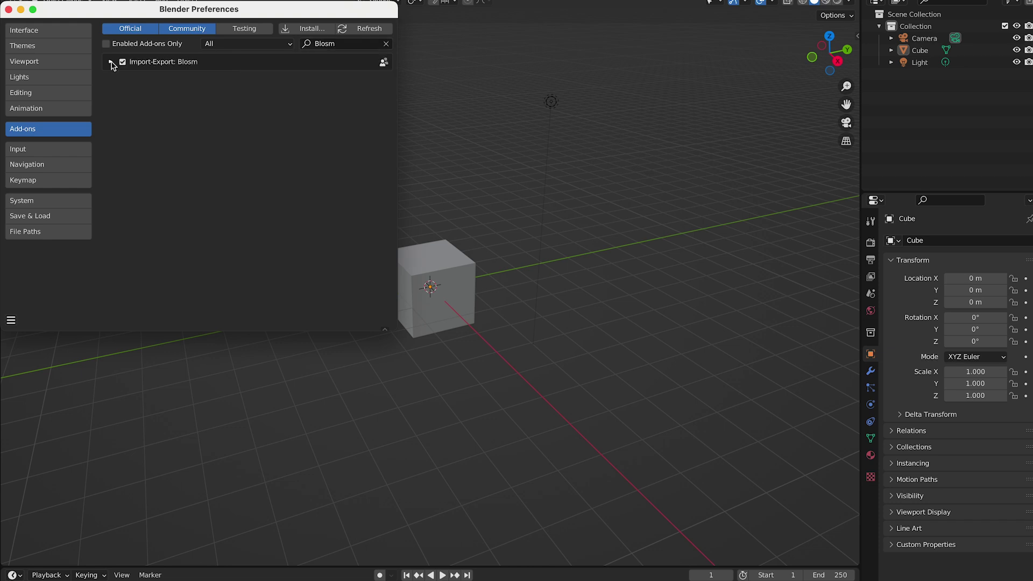
pyautogui.click(111, 62)
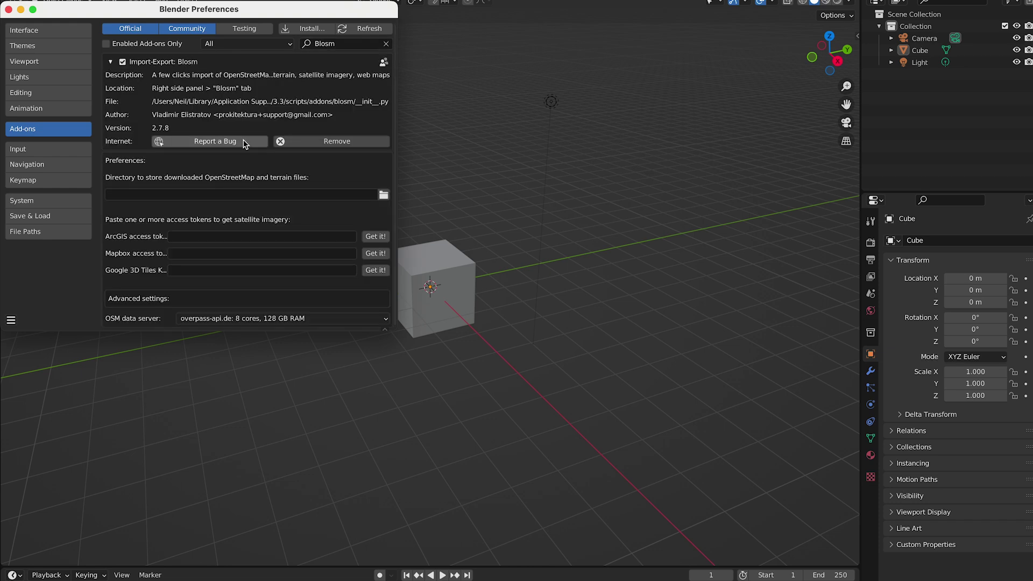
# Set Blosm's map and terrain download directory to Documents/BLOSM/terrain
pyautogui.click(383, 196)
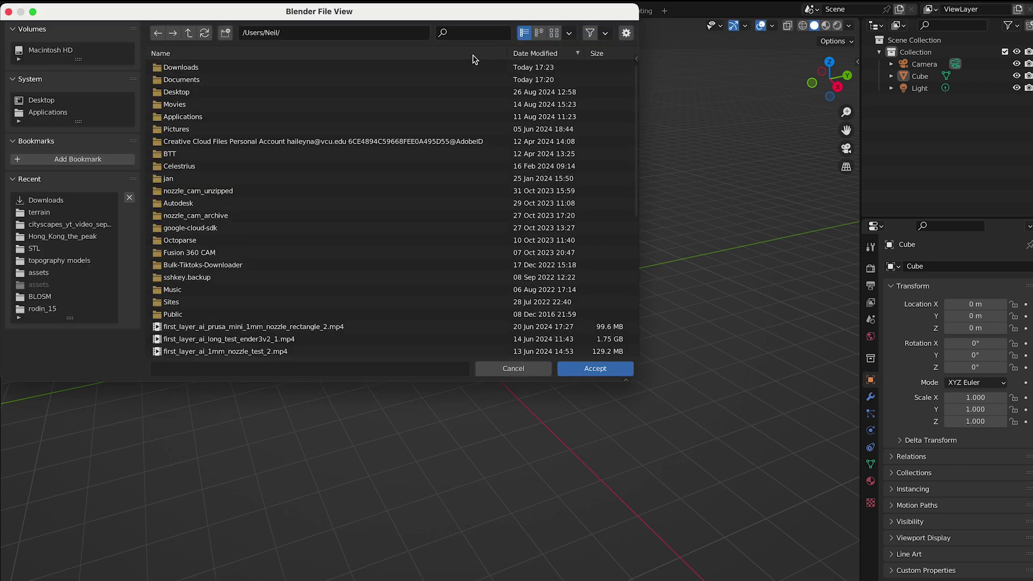
pyautogui.click(306, 81)
pyautogui.doubleClick(306, 80)
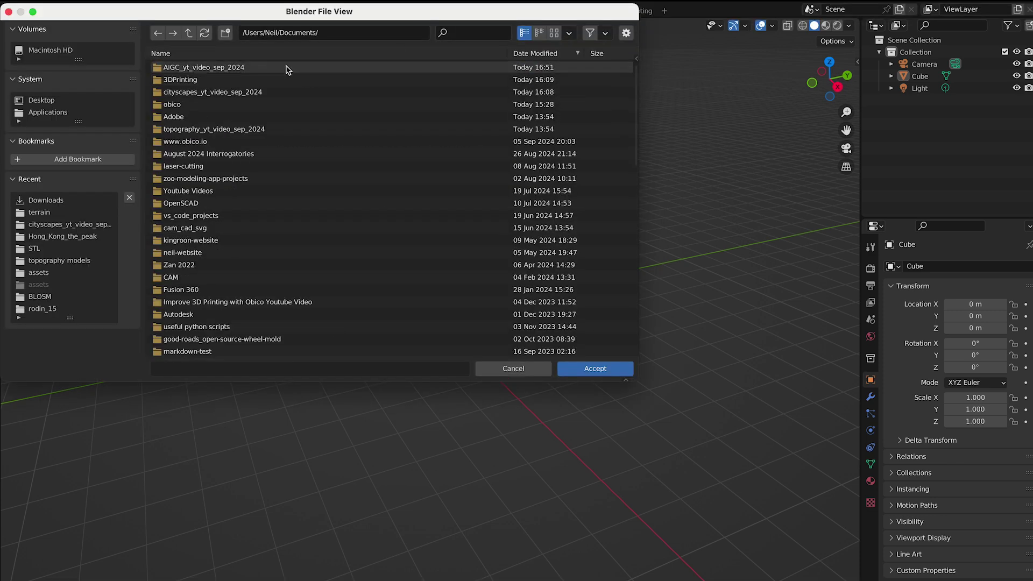
pyautogui.doubleClick(288, 70)
pyautogui.click(595, 370)
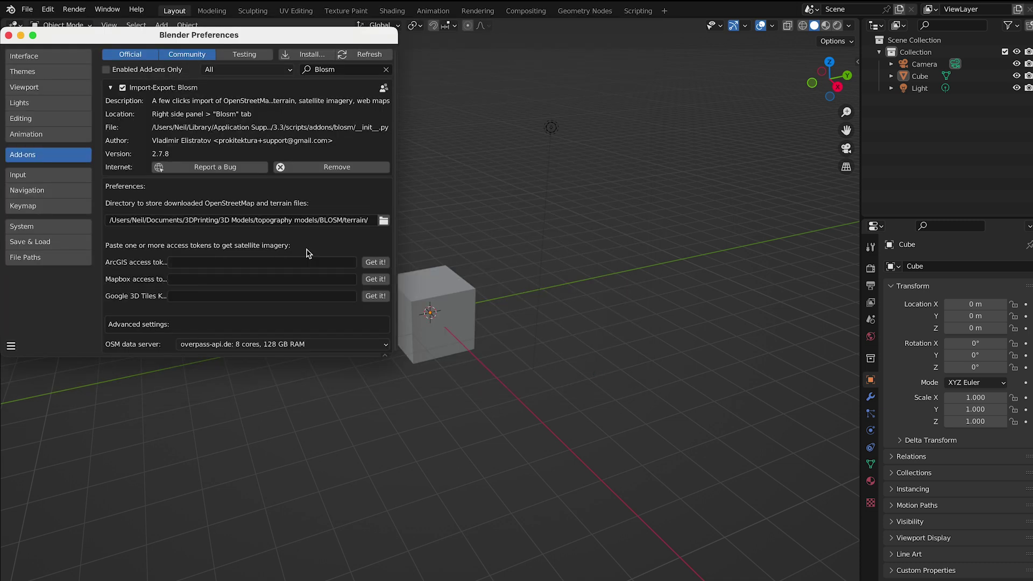
# Close Preferences and delete the default cube from the scene
pyautogui.click(8, 36)
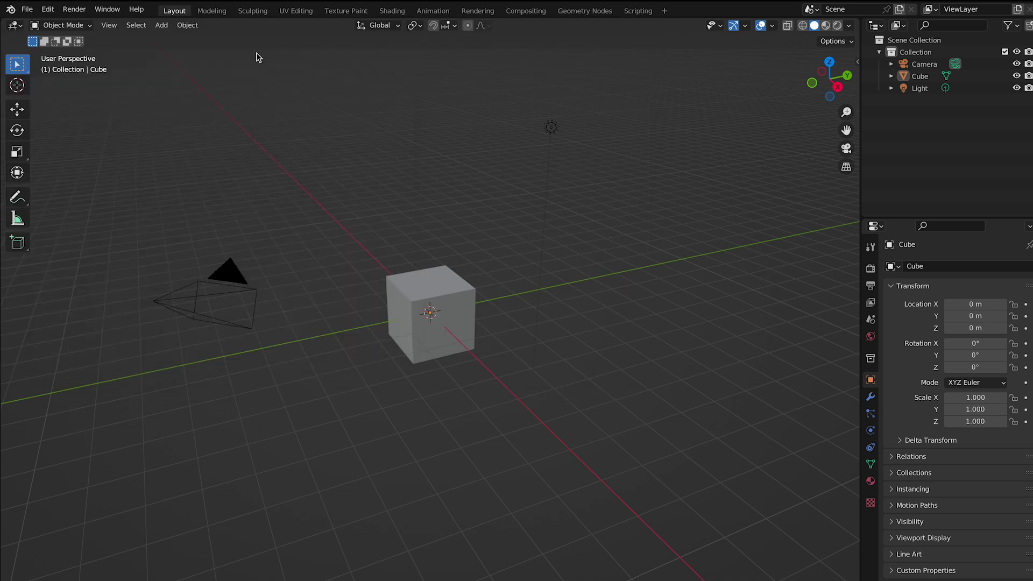
pyautogui.rightClick(438, 340)
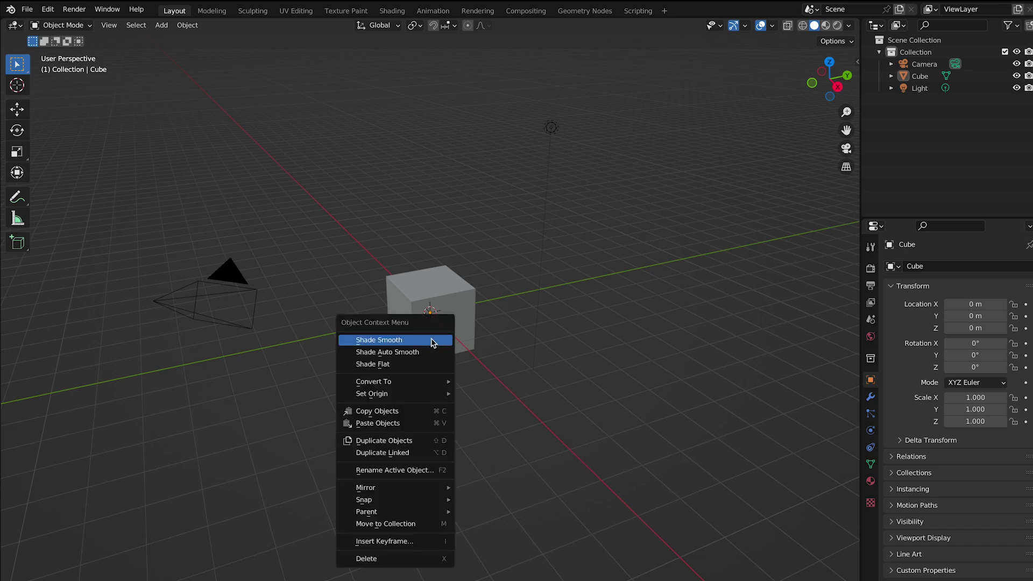
pyautogui.click(470, 297)
pyautogui.rightClick(464, 311)
pyautogui.click(432, 532)
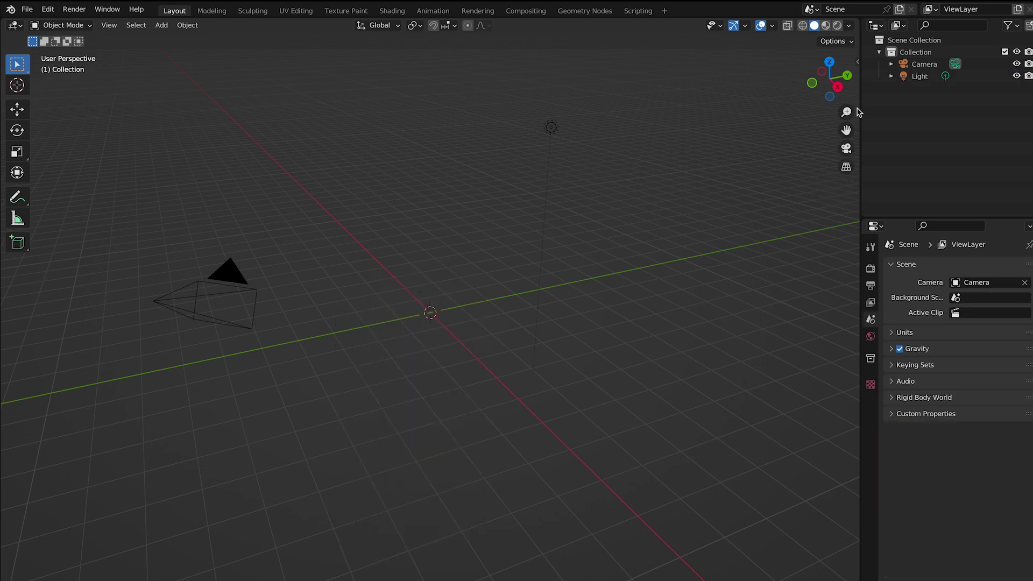
# Import the OpenStreetMap city area from the Blosm sidebar tab and orbit around it
pyautogui.click(861, 63)
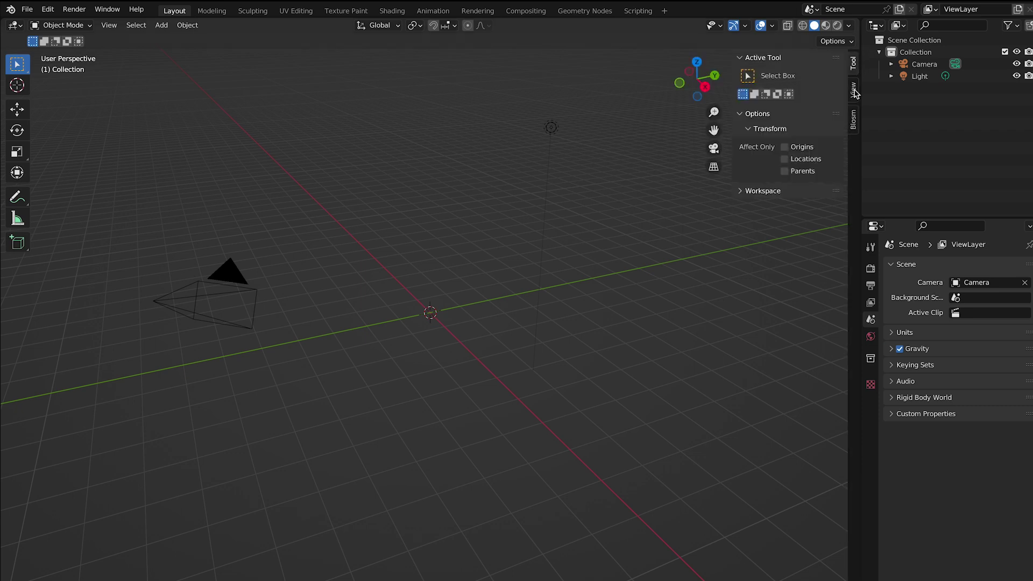
pyautogui.click(854, 119)
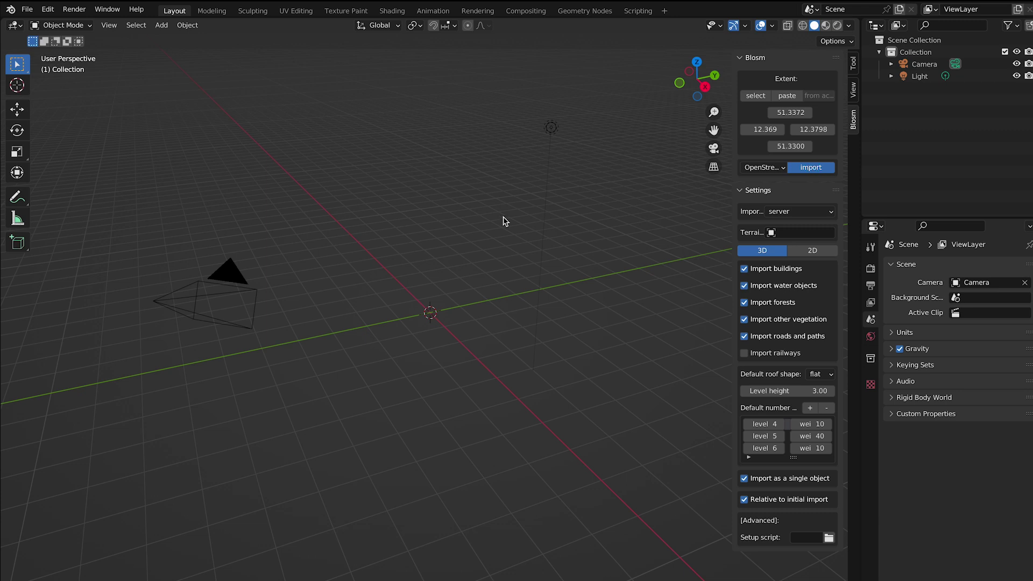
pyautogui.scroll(-2, 430, 280)
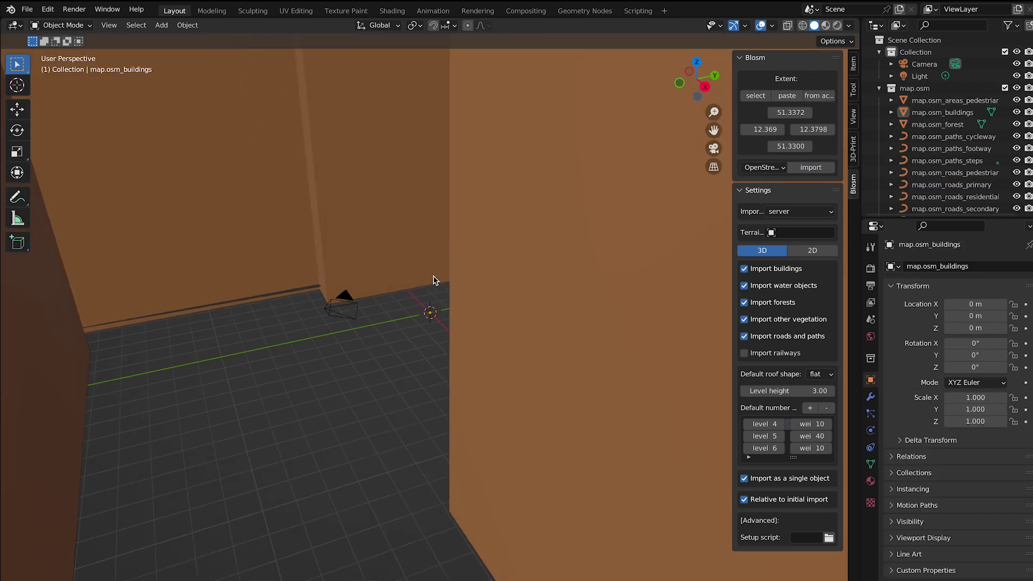
pyautogui.scroll(-3, 428, 276)
pyautogui.scroll(-3, 428, 274)
pyautogui.scroll(-3, 426, 273)
pyautogui.scroll(-3, 426, 272)
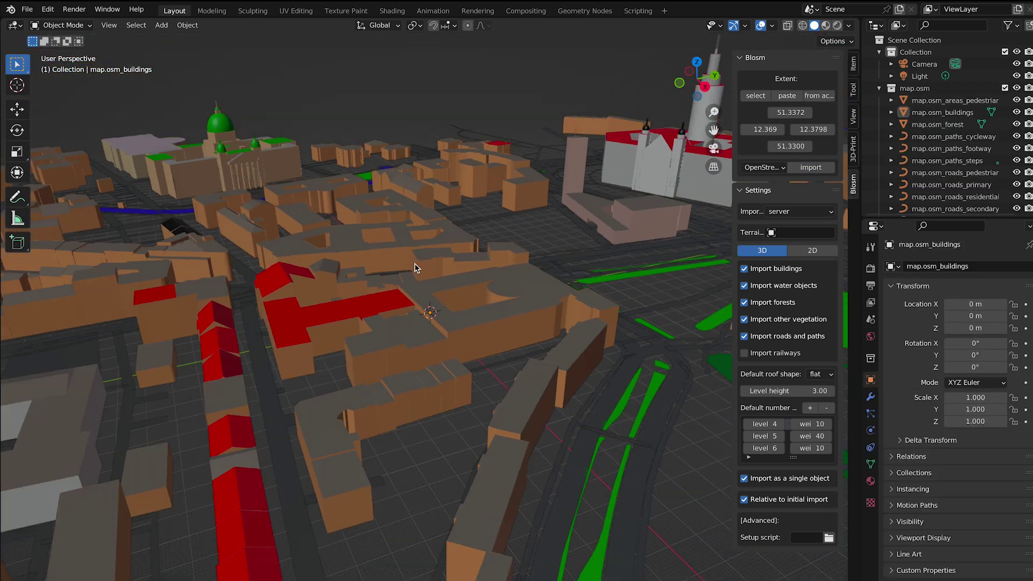
pyautogui.scroll(-2, 350, 234)
pyautogui.scroll(-2, 348, 237)
pyautogui.scroll(-2, 347, 236)
pyautogui.moveTo(347, 237); pyautogui.dragTo(348, 237, button='middle')
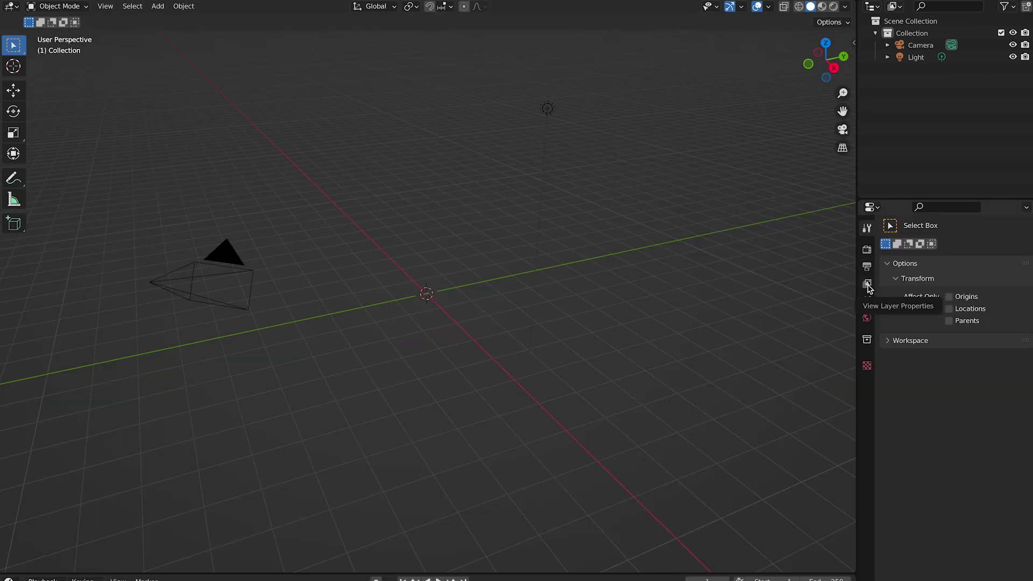
# Set the scene's Unit Scale to 0.001 in Scene Properties > Units
pyautogui.click(868, 304)
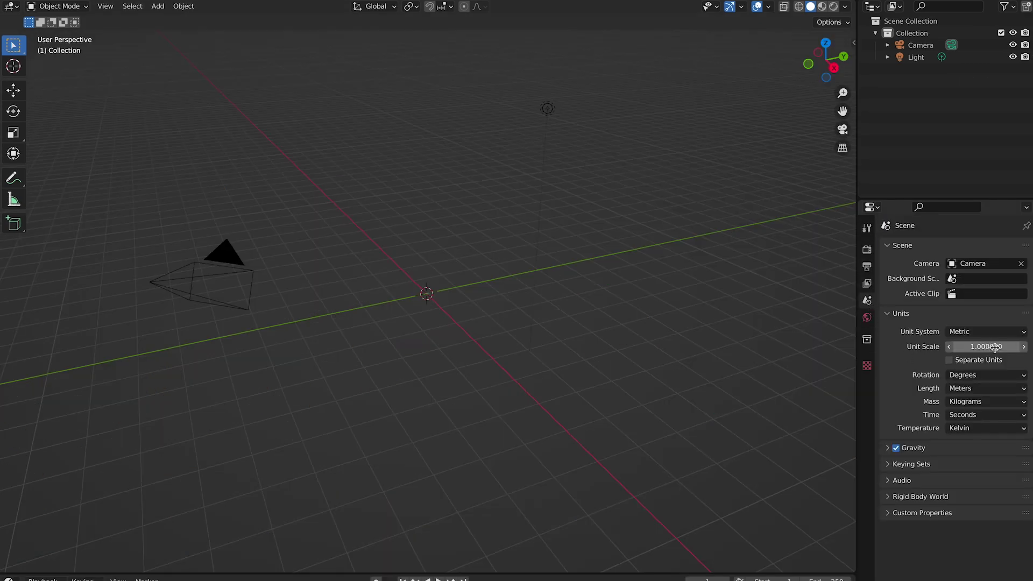
pyautogui.click(904, 316)
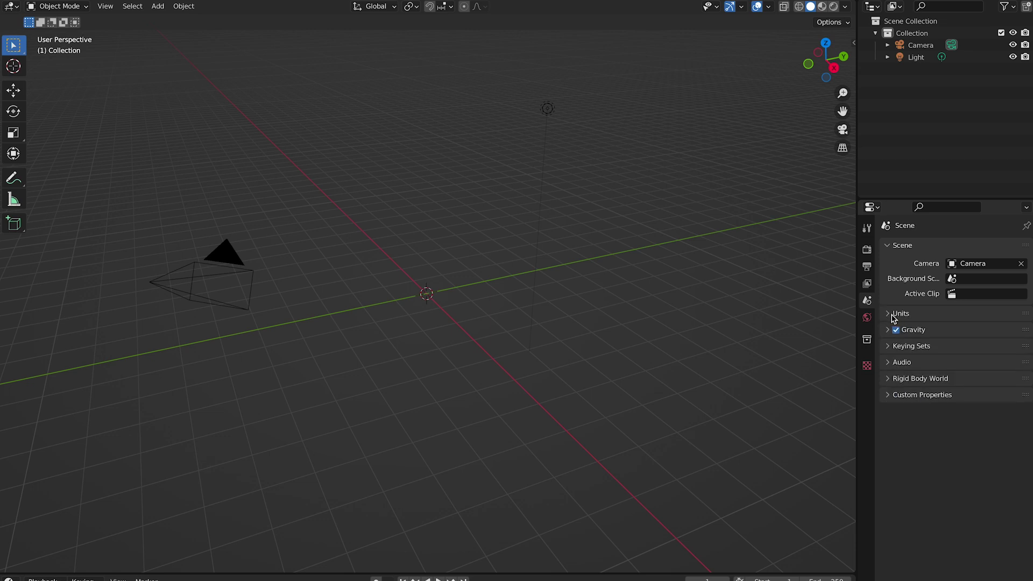
pyautogui.click(892, 316)
pyautogui.click(986, 349)
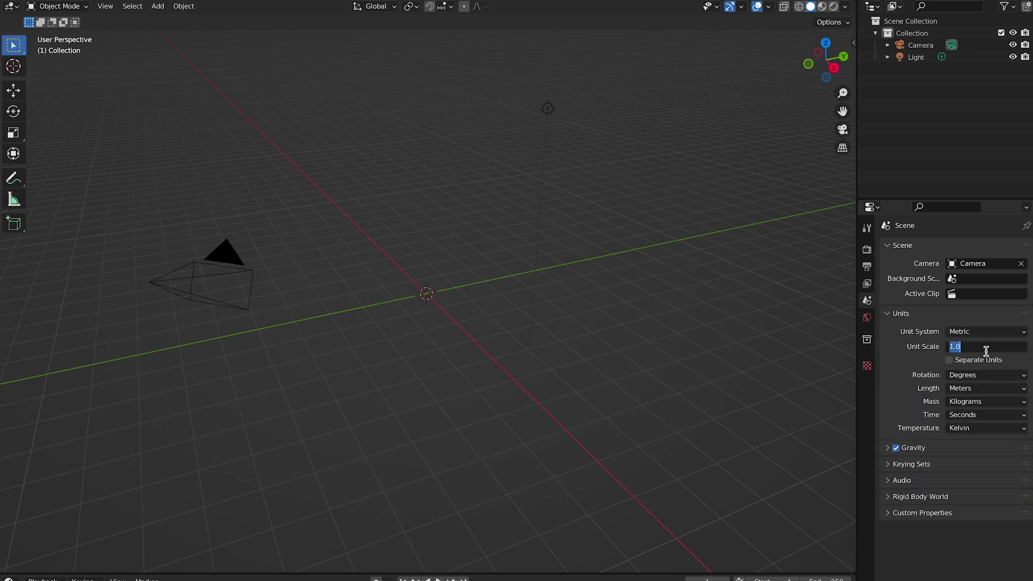
pyautogui.press('BackSpace')
pyautogui.press('BackSpace')
pyautogui.press('BackSpace')
pyautogui.press('Return')
pyautogui.scroll(-5, 808, 202)
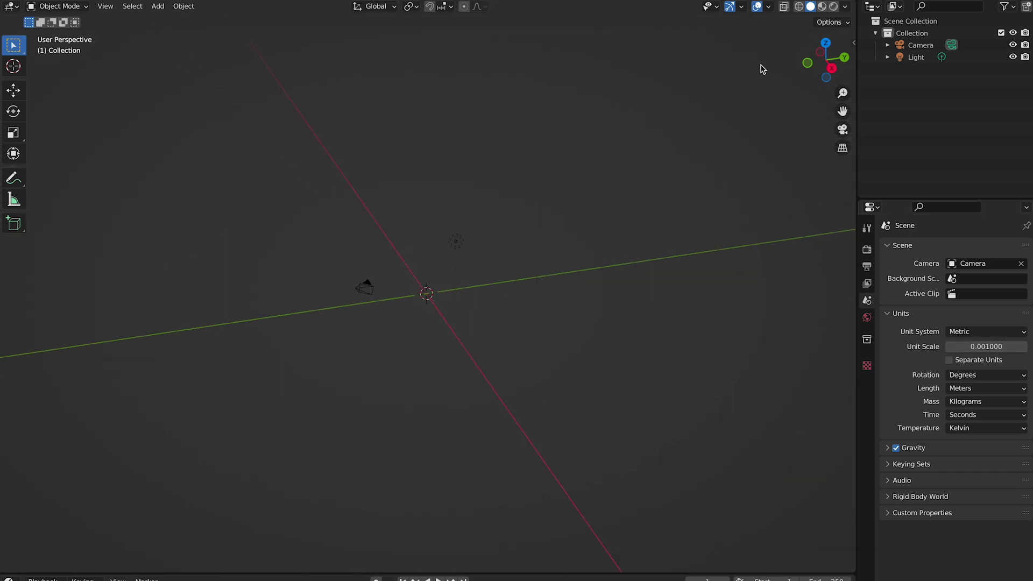
# Show the Blosm add-on tab in the viewport's N sidebar
pyautogui.click(853, 44)
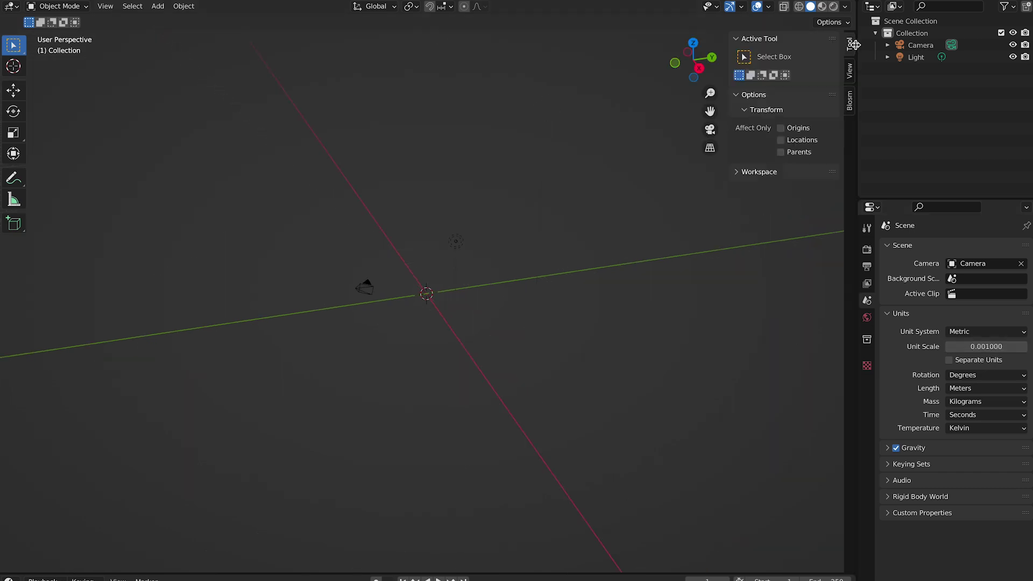
pyautogui.click(850, 100)
# Search the Blosm extent map for 'mammoth mountain ski area' and show the selection rectangle
pyautogui.click(751, 79)
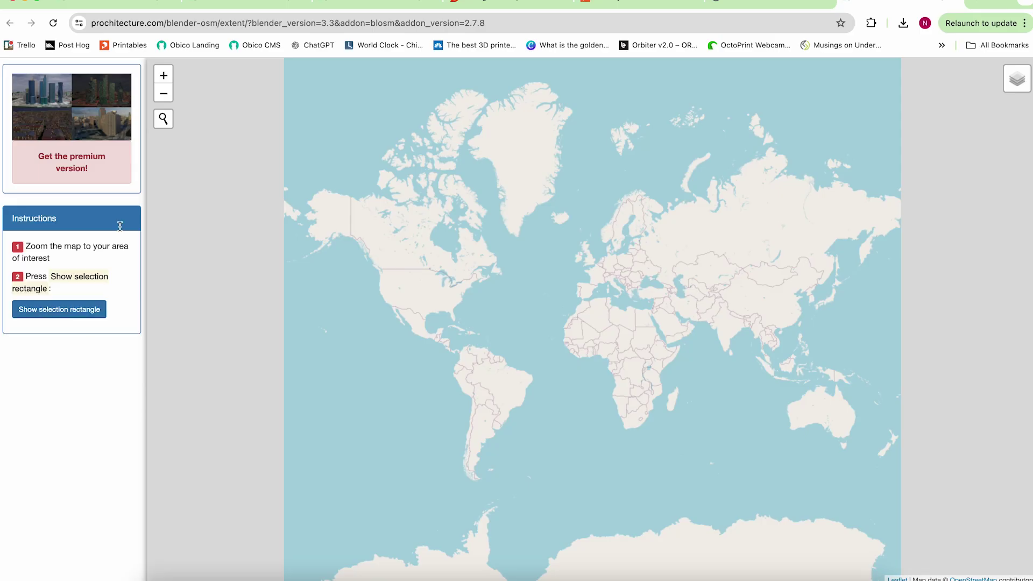
pyautogui.write('mammoth mountain ski area')
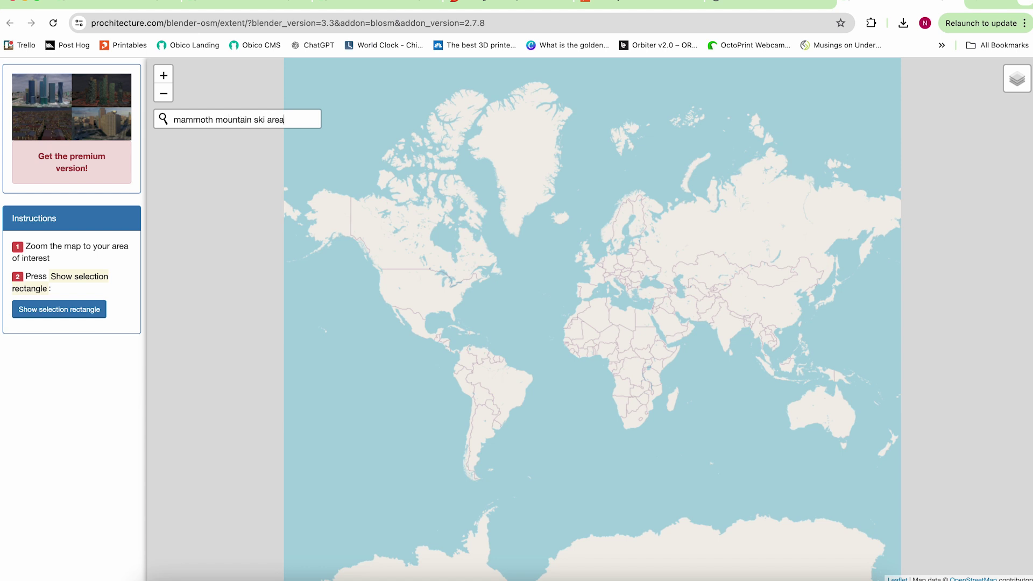
pyautogui.press('Return')
pyautogui.scroll(-1, 504, 274)
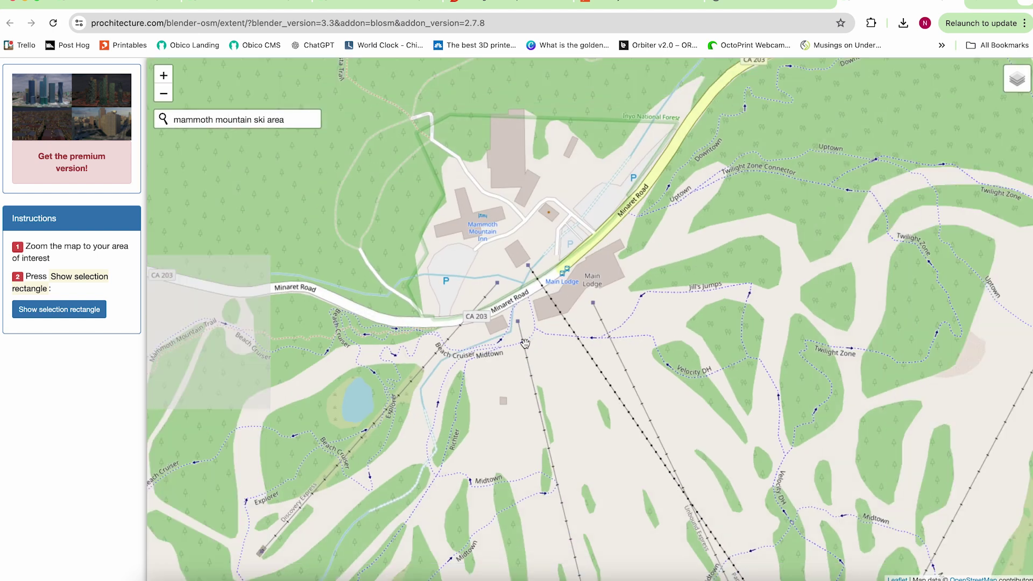
pyautogui.scroll(-1, 525, 343)
pyautogui.moveTo(542, 299)
pyautogui.mouseDown()
pyautogui.moveTo(555, 237)
pyautogui.moveTo(617, 278)
pyautogui.mouseUp()
pyautogui.click(71, 310)
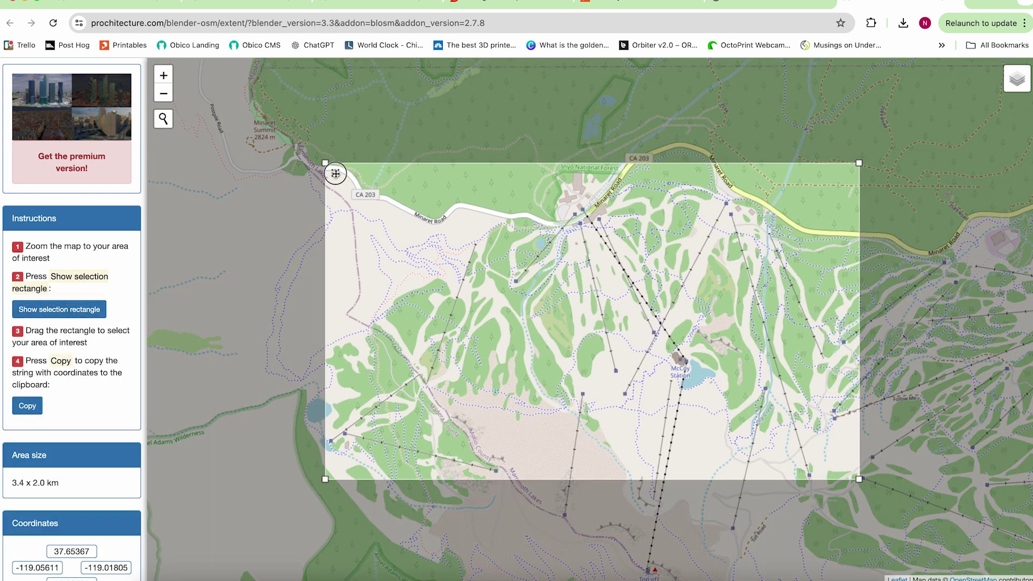
# Resize the rectangle to 1.5 x 1.5 km over the ski runs and copy its coordinates
pyautogui.moveTo(335, 173); pyautogui.dragTo(395, 168)
pyautogui.moveTo(920, 158); pyautogui.dragTo(719, 142)
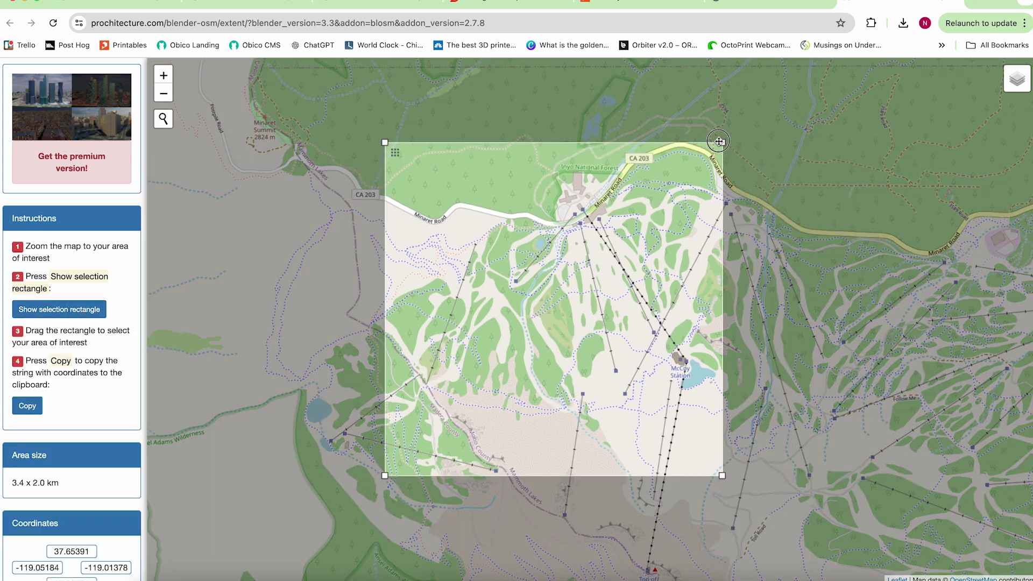
pyautogui.moveTo(385, 143); pyautogui.dragTo(448, 144)
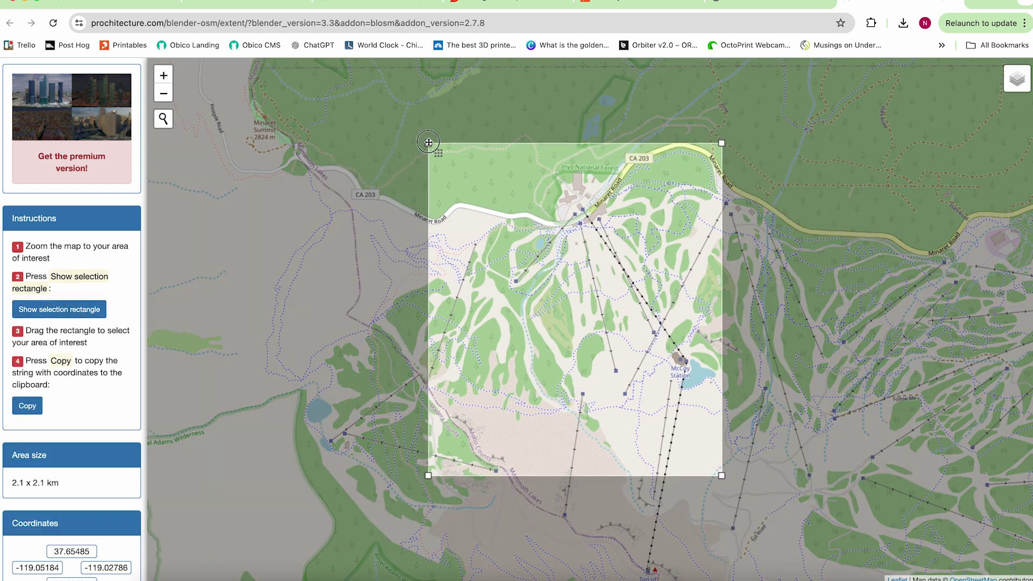
pyautogui.moveTo(722, 476)
pyautogui.mouseDown()
pyautogui.moveTo(758, 400)
pyautogui.moveTo(722, 402)
pyautogui.mouseUp()
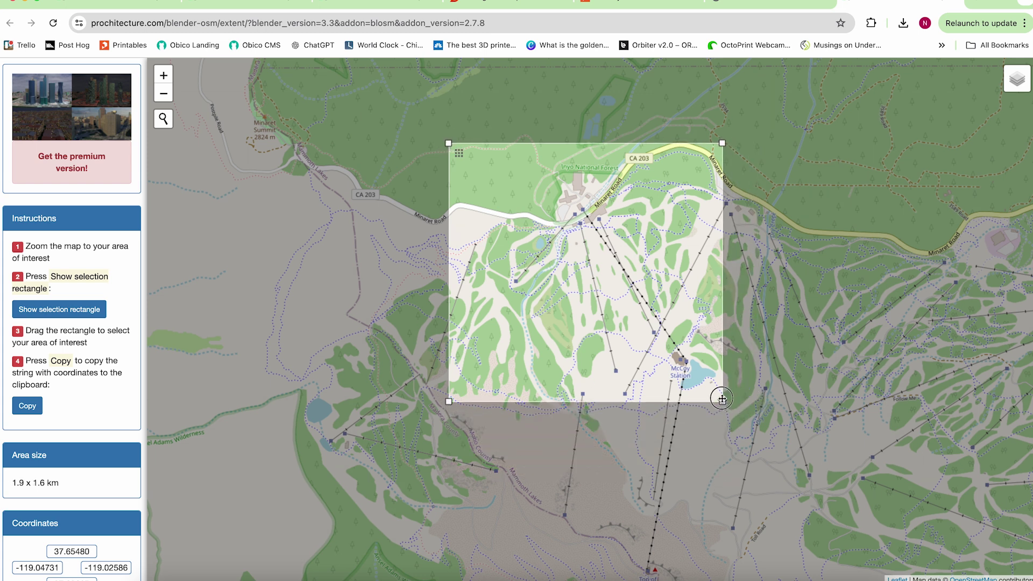
pyautogui.moveTo(459, 153); pyautogui.dragTo(494, 160)
pyautogui.moveTo(759, 409); pyautogui.dragTo(757, 394)
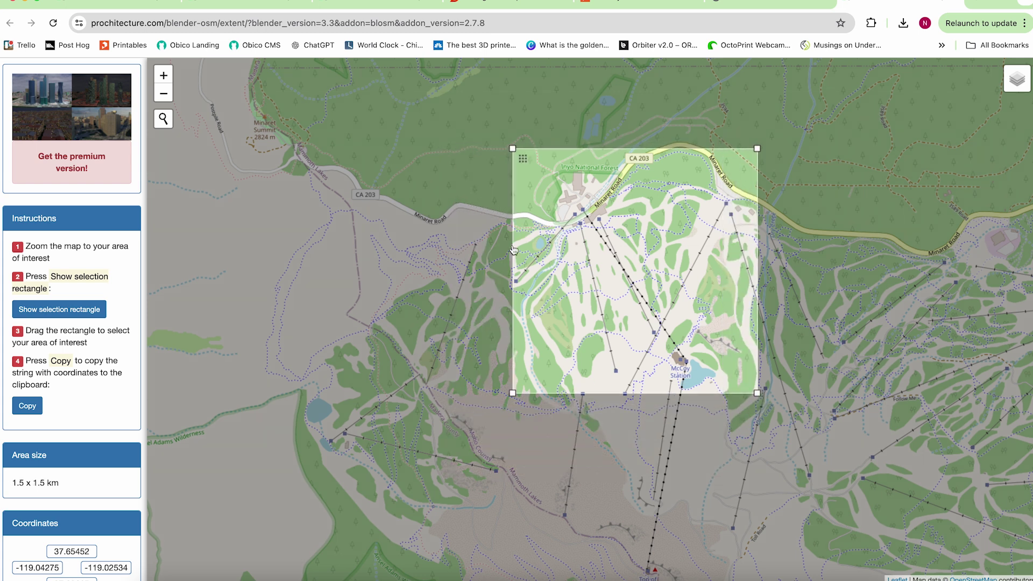
pyautogui.click(24, 409)
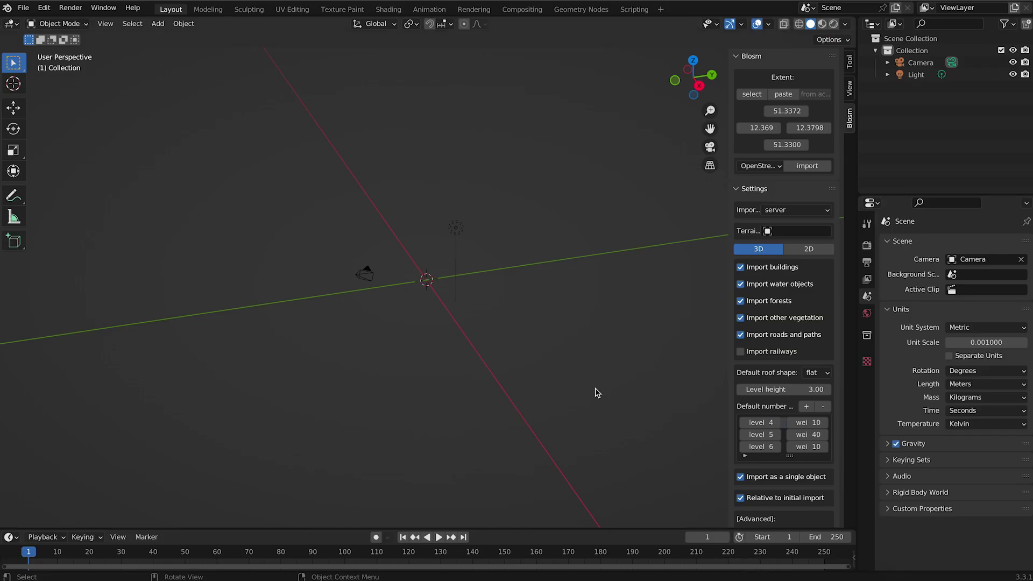
# Import terrain in Blosm for the pasted Mammoth Mountain extent
pyautogui.click(766, 167)
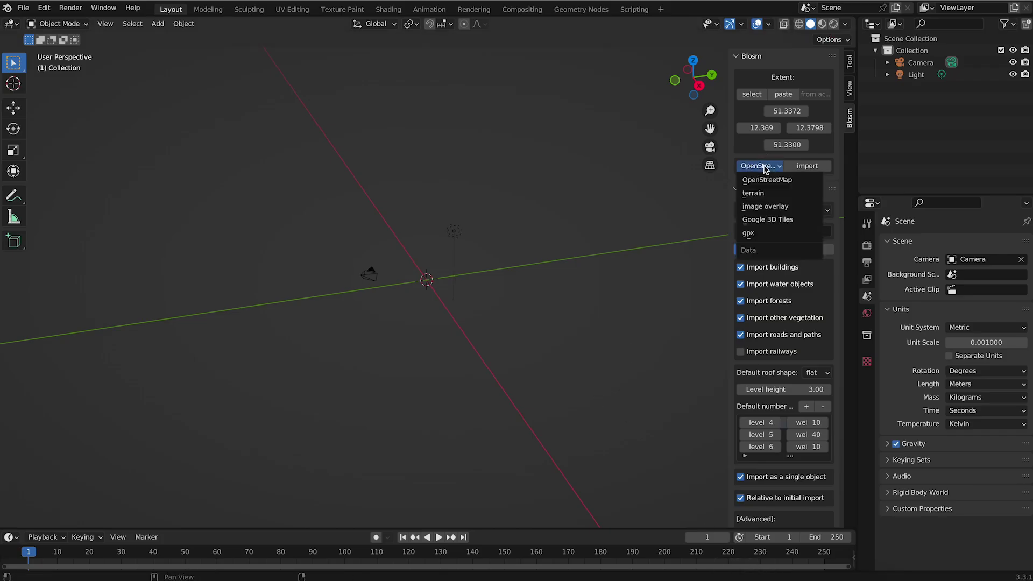
pyautogui.click(752, 194)
pyautogui.click(783, 94)
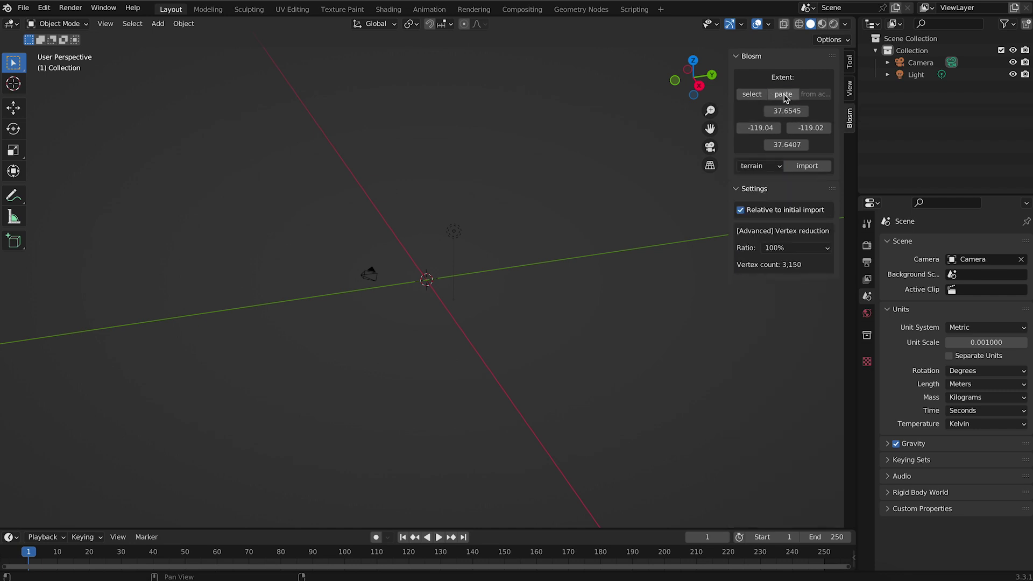
pyautogui.click(809, 167)
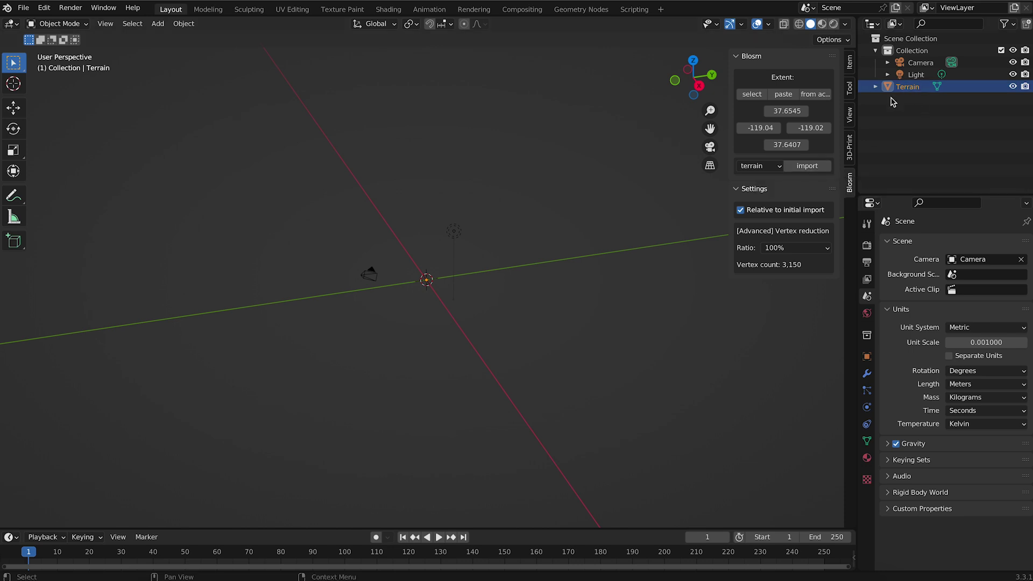
# Raise the viewport's Clip End to 1000 m in the View tab
pyautogui.click(849, 117)
pyautogui.click(820, 99)
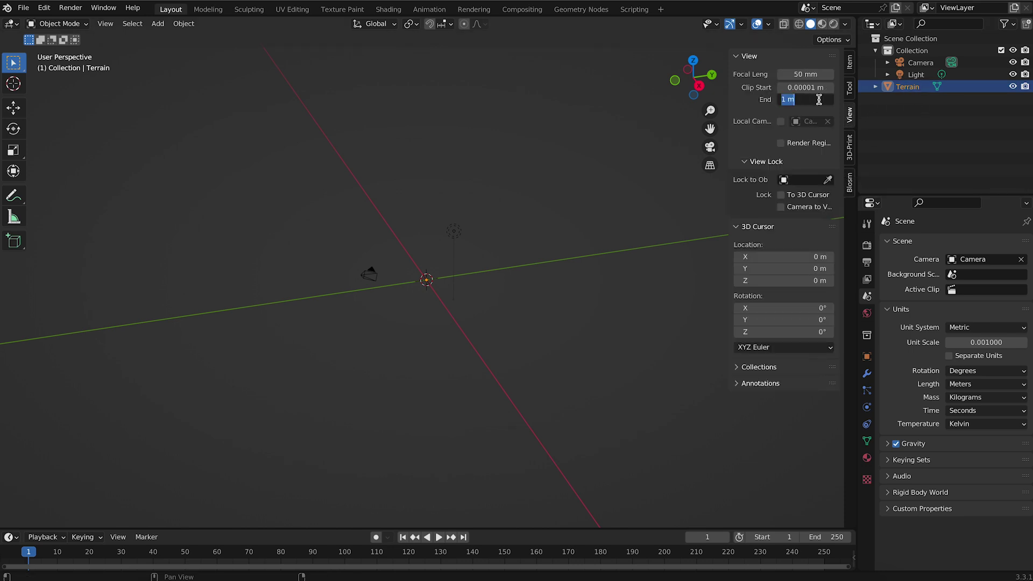
pyautogui.click(795, 99)
pyautogui.write('000')
pyautogui.press('Return')
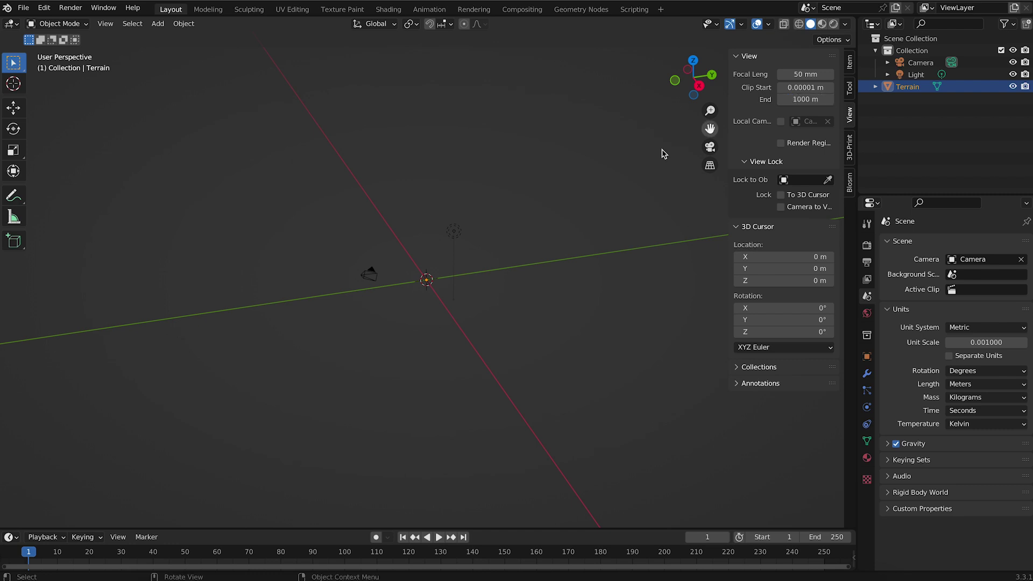
pyautogui.scroll(-3, 506, 222)
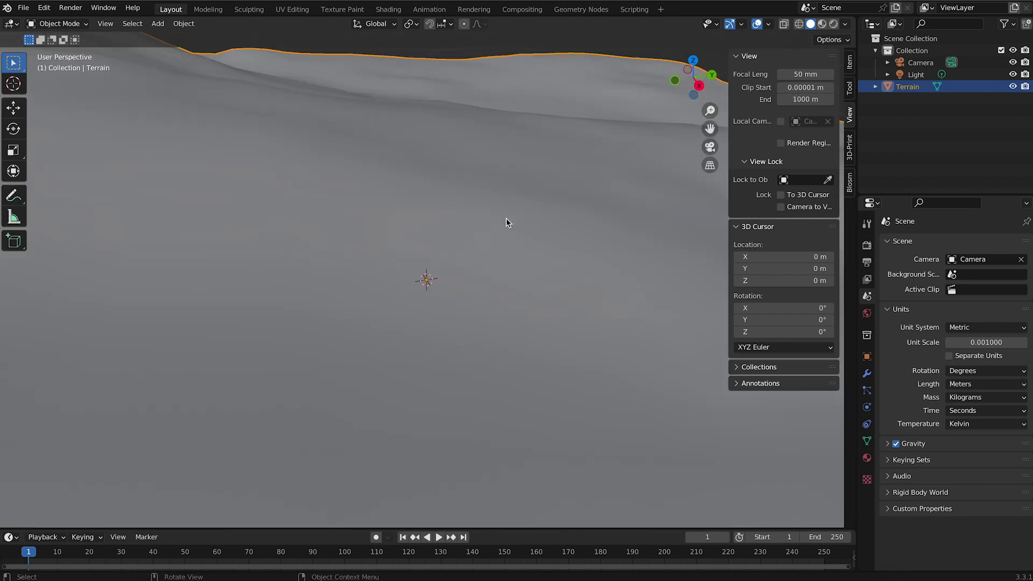
pyautogui.scroll(-2, 507, 222)
pyautogui.scroll(-2, 507, 222)
pyautogui.scroll(-1, 506, 222)
# Import the OpenStreetMap buildings as 3D objects with water, forests, vegetation and roads unticked
pyautogui.moveTo(506, 218); pyautogui.dragTo(506, 218, button='middle')
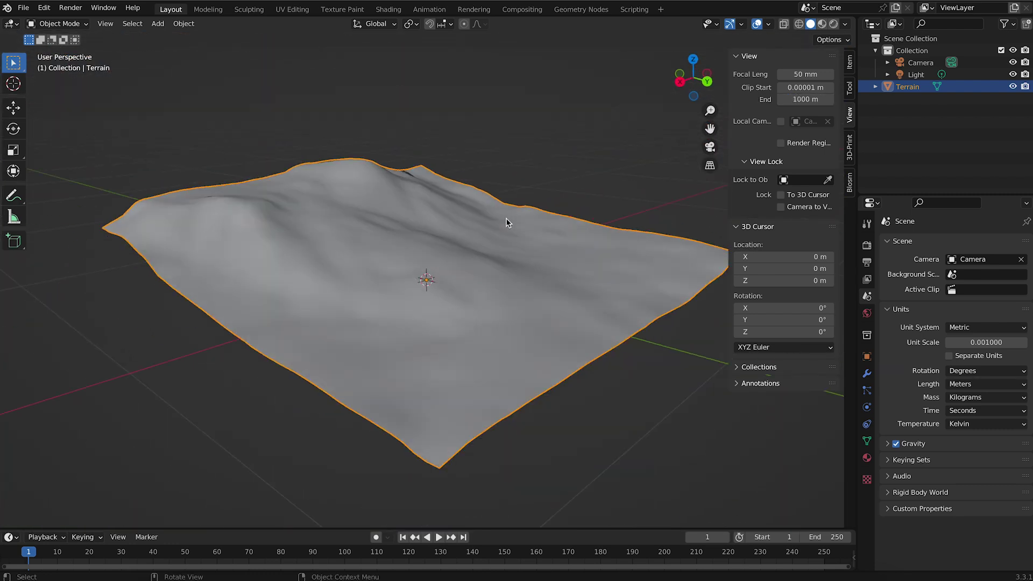
pyautogui.click(849, 184)
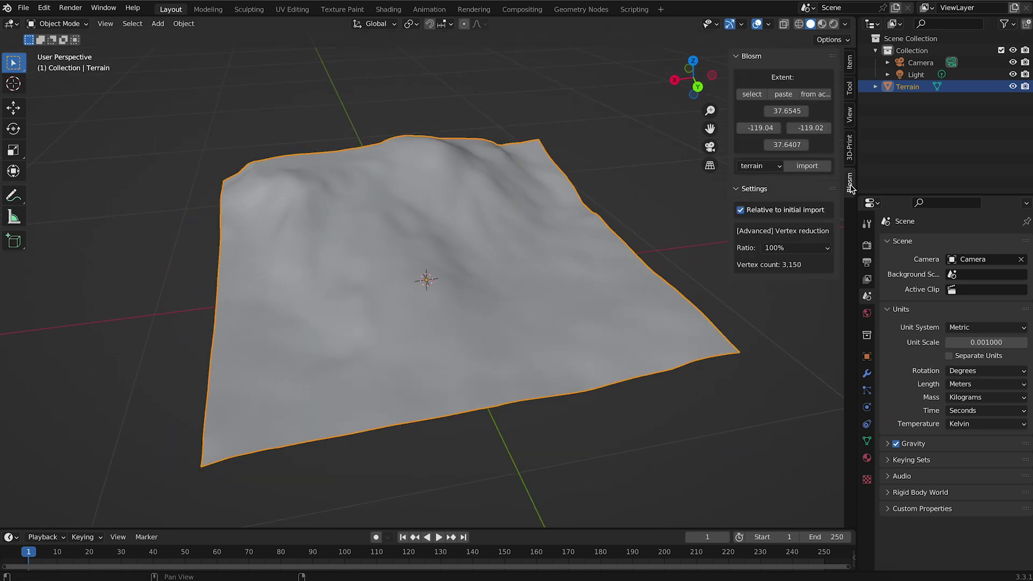
pyautogui.click(759, 165)
pyautogui.click(765, 185)
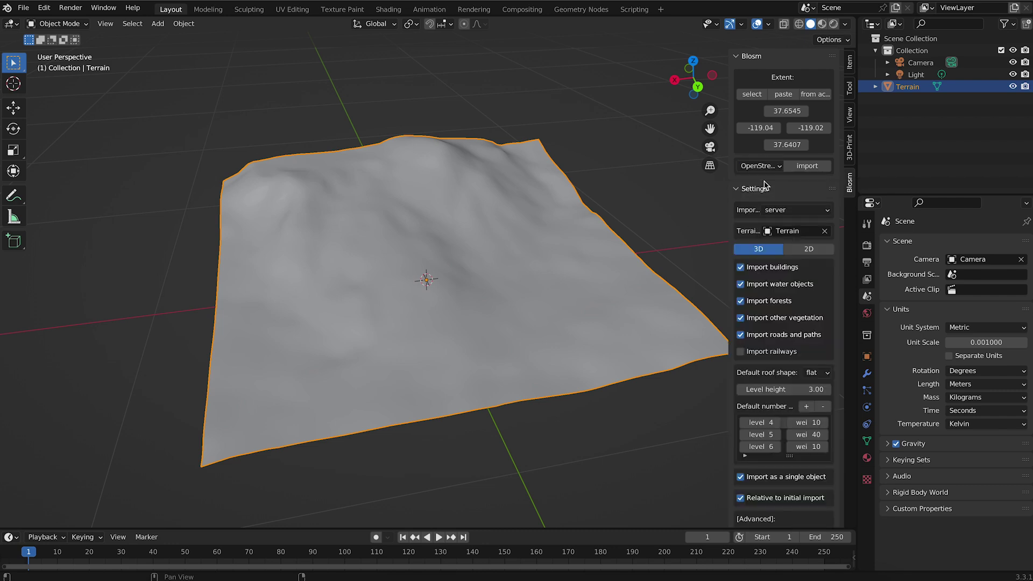
pyautogui.click(766, 284)
pyautogui.click(771, 302)
pyautogui.click(773, 335)
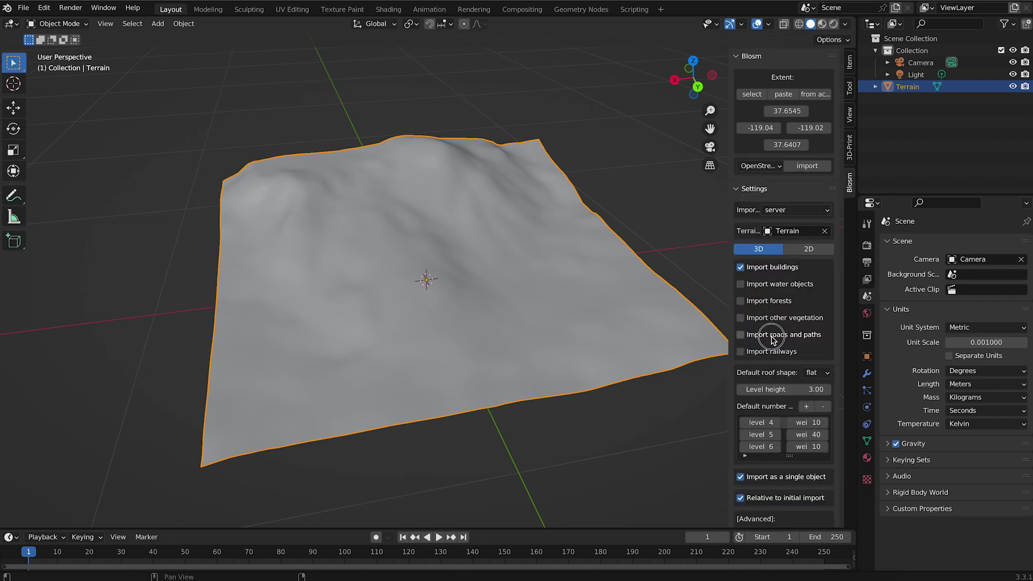
pyautogui.click(809, 167)
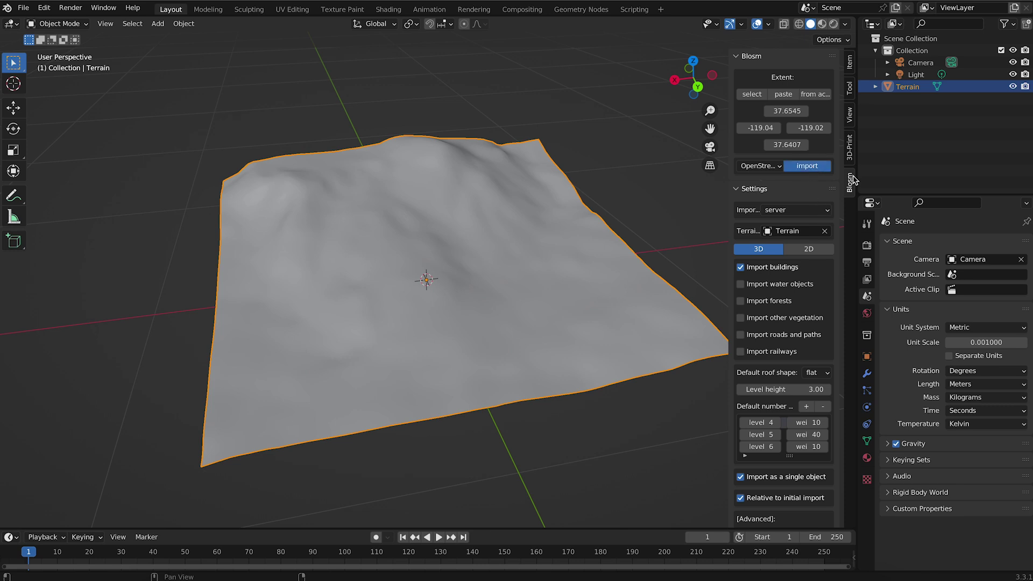
# Import water, forests, vegetation and roads as 2D features, buildings unticked, and inspect the result
pyautogui.click(809, 249)
pyautogui.click(775, 268)
pyautogui.click(781, 302)
pyautogui.click(779, 334)
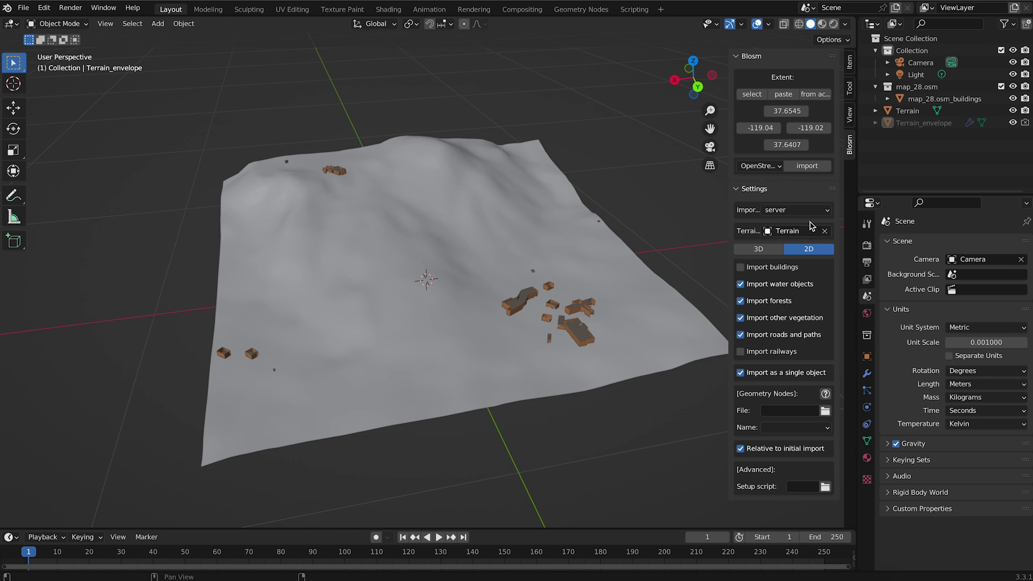
pyautogui.click(809, 166)
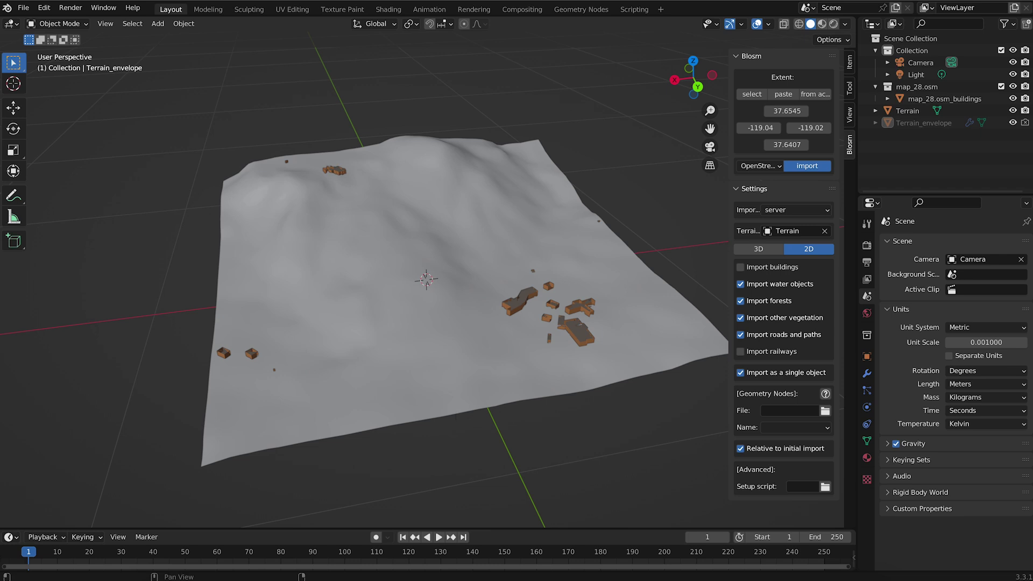
pyautogui.moveTo(517, 388); pyautogui.dragTo(456, 410, button='middle')
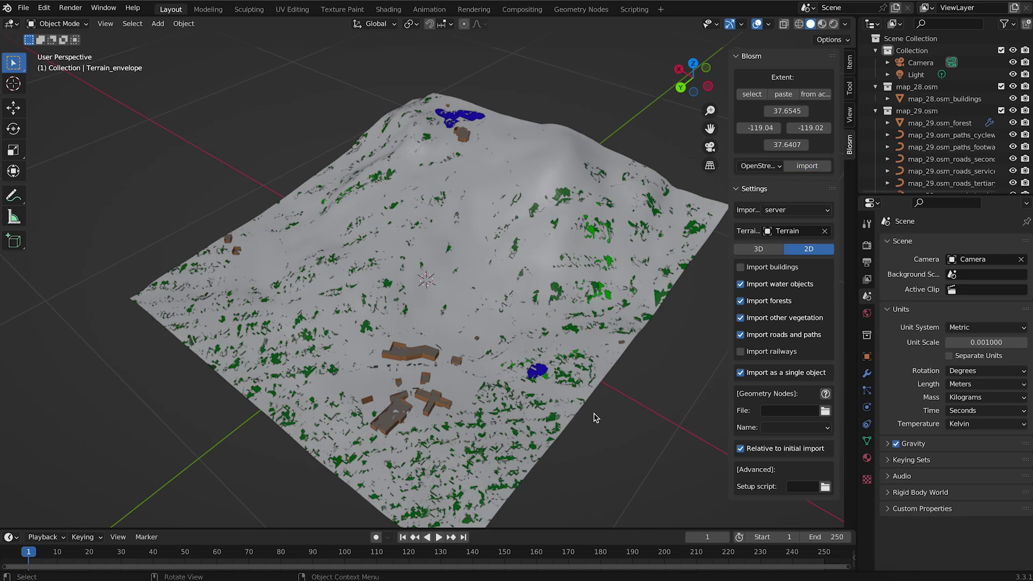
pyautogui.moveTo(594, 418); pyautogui.dragTo(646, 433, button='middle')
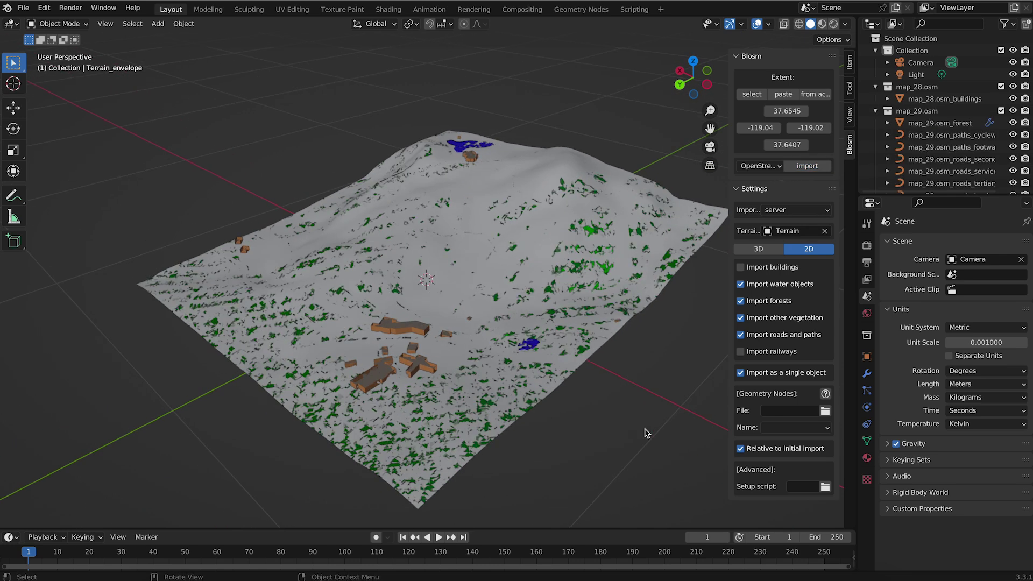
pyautogui.moveTo(644, 434); pyautogui.dragTo(391, 432, button='middle')
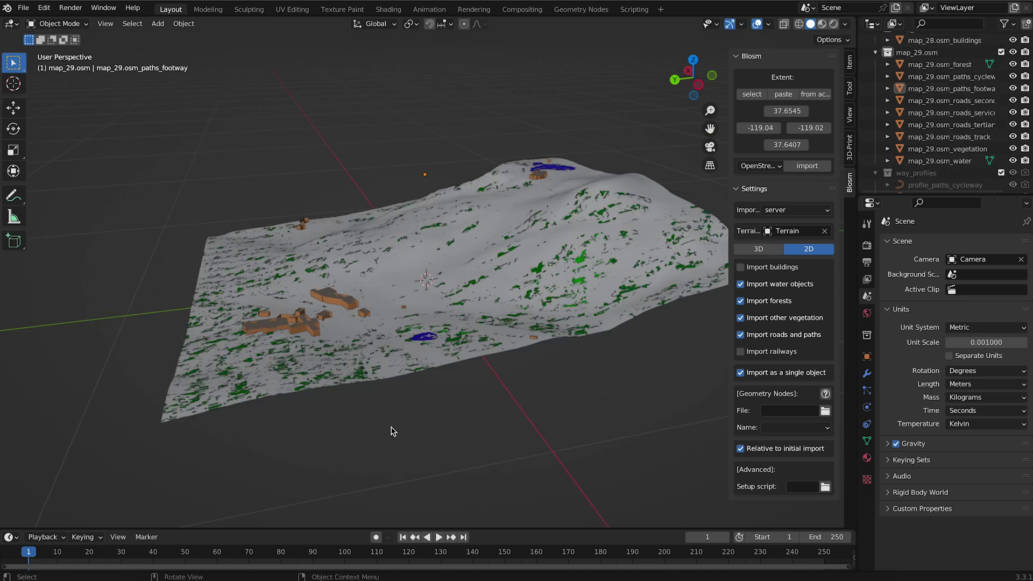
pyautogui.press('KP_4')
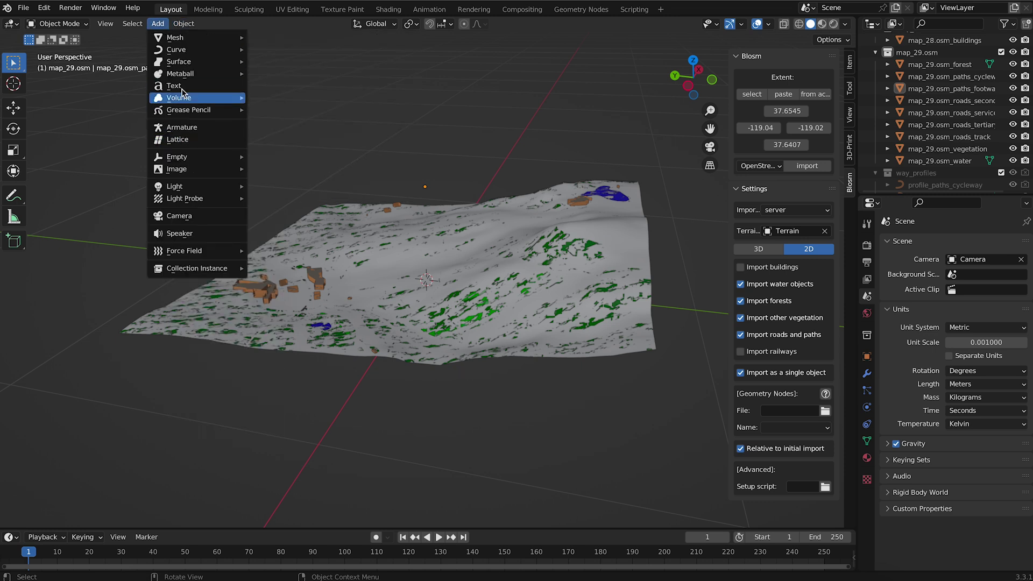
# Add a flat base plane and set its size to 200 mm
pyautogui.moveTo(174, 37)
pyautogui.click(281, 39)
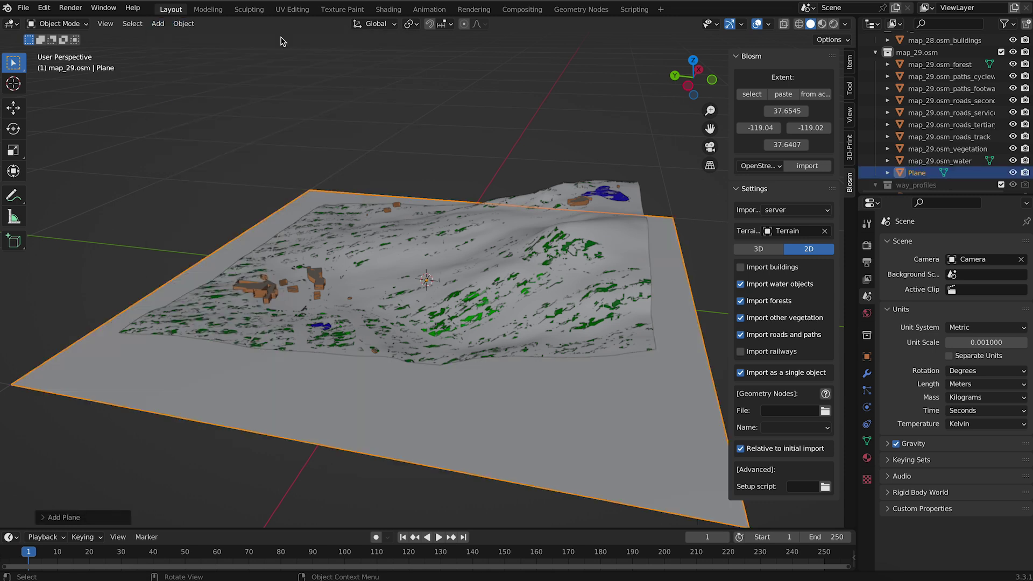
pyautogui.click(60, 521)
pyautogui.click(167, 412)
pyautogui.write('200')
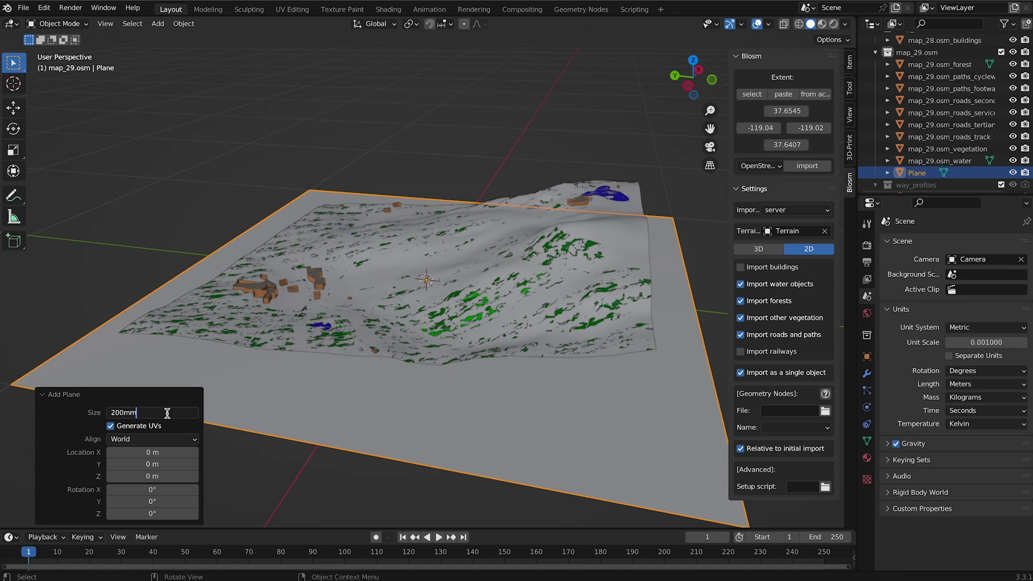
pyautogui.press('Return')
pyautogui.click(367, 414)
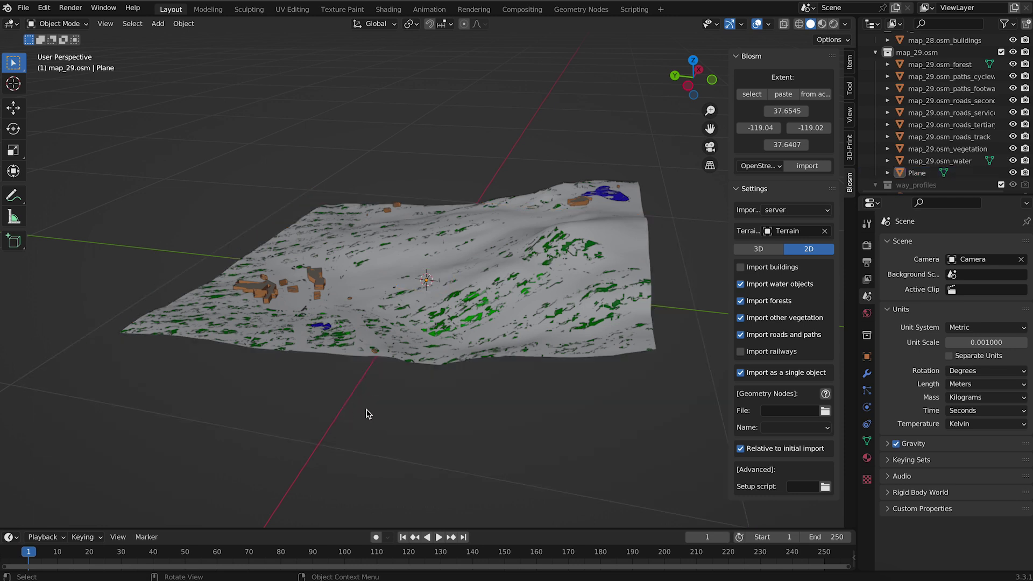
pyautogui.scroll(-1, 945, 121)
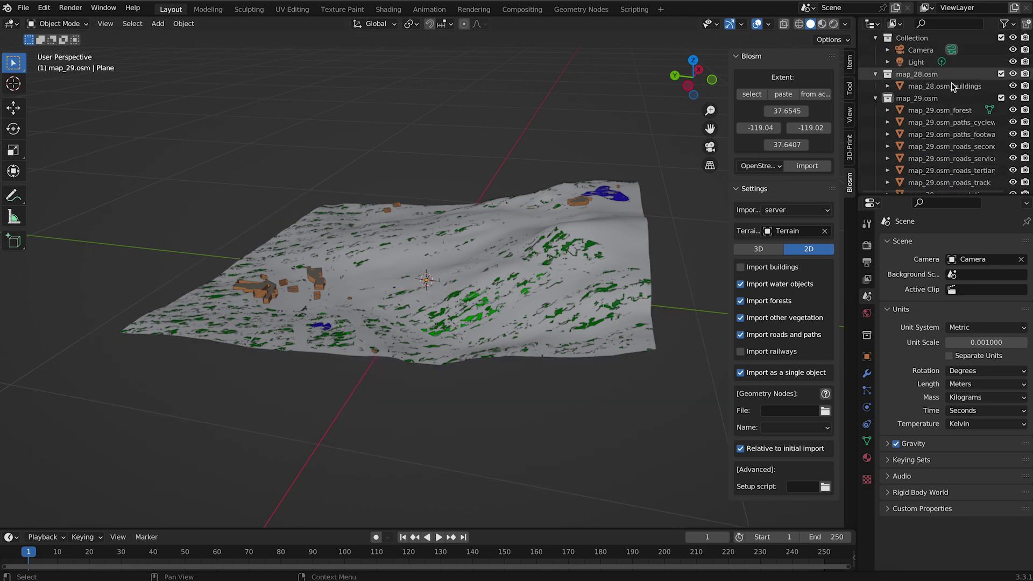
# Select the terrain and all map_29.osm and building objects and scale them to about 0.449
pyautogui.click(940, 54)
pyautogui.keyDown('shift'); pyautogui.click(946, 150); pyautogui.keyUp('shift')
pyautogui.scroll(-3, 914, 164)
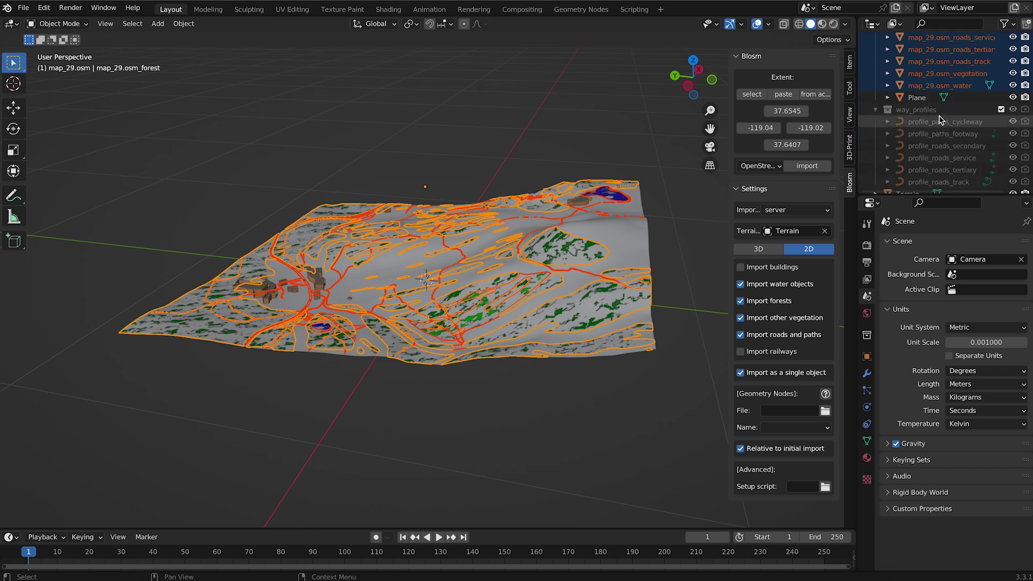
pyautogui.scroll(-1, 911, 170)
pyautogui.keyDown('shift'); pyautogui.click(910, 171); pyautogui.keyUp('shift')
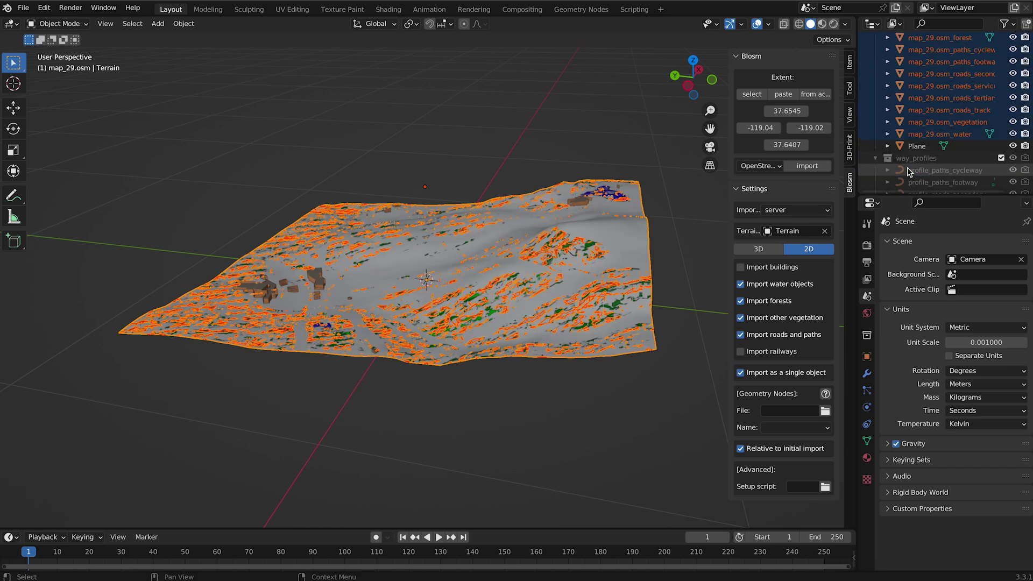
pyautogui.scroll(5, 929, 138)
pyautogui.keyDown('ctrl'); pyautogui.click(944, 99); pyautogui.keyUp('ctrl')
pyautogui.click(13, 150)
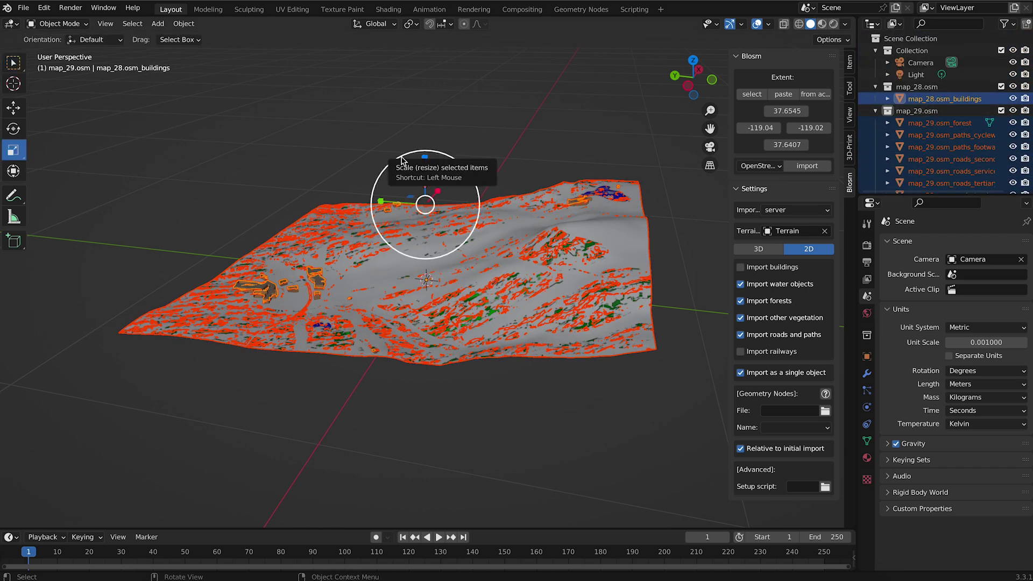
pyautogui.moveTo(477, 198); pyautogui.dragTo(422, 189)
pyautogui.moveTo(531, 272); pyautogui.dragTo(437, 170, button='middle')
pyautogui.moveTo(437, 171); pyautogui.dragTo(426, 194)
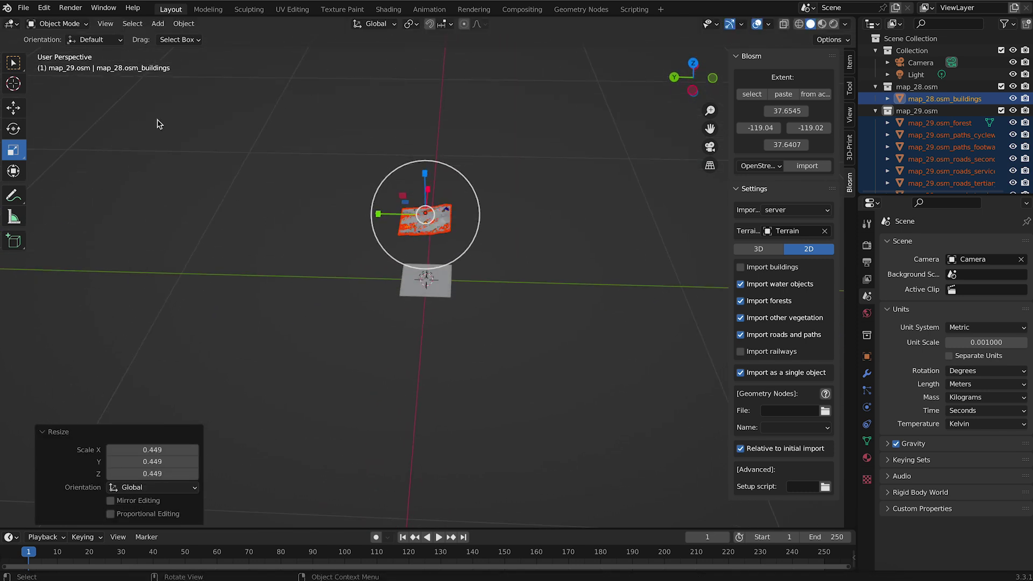
# Lower the scaled terrain and map objects along Z onto the plane
pyautogui.click(14, 108)
pyautogui.moveTo(431, 167); pyautogui.dragTo(428, 230)
pyautogui.moveTo(481, 323); pyautogui.dragTo(319, 194, button='middle')
pyautogui.scroll(3, 319, 193)
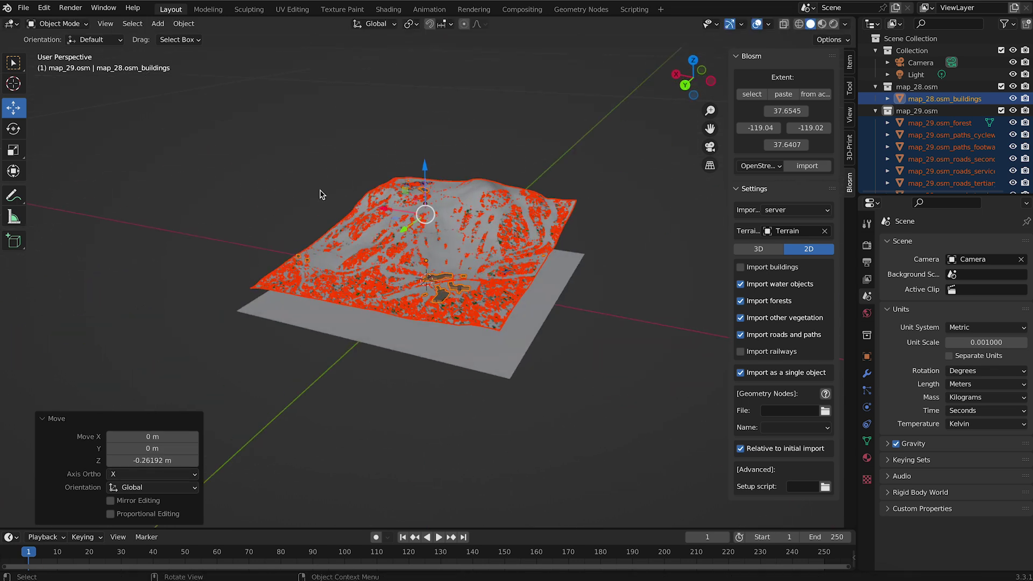
# Delete the Plane object from the Outliner, leaving the terrain, then select map_29.osm_forest
pyautogui.moveTo(428, 169)
pyautogui.mouseDown(button='middle')
pyautogui.moveTo(616, 295)
pyautogui.moveTo(405, 178)
pyautogui.moveTo(501, 266)
pyautogui.mouseUp(button='middle')
pyautogui.scroll(-3, 944, 121)
pyautogui.click(905, 120)
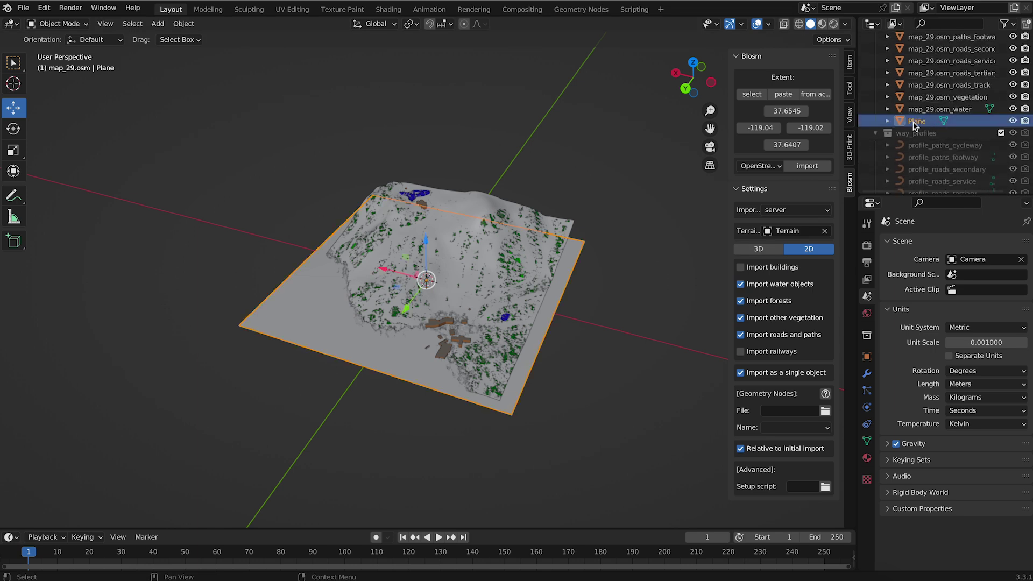
pyautogui.rightClick(904, 121)
pyautogui.click(866, 105)
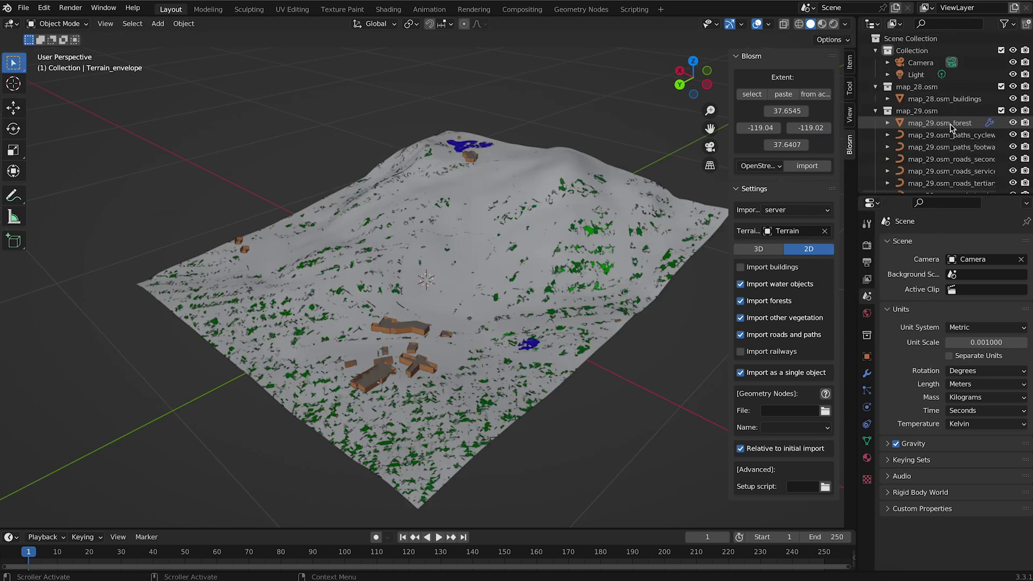
pyautogui.click(951, 128)
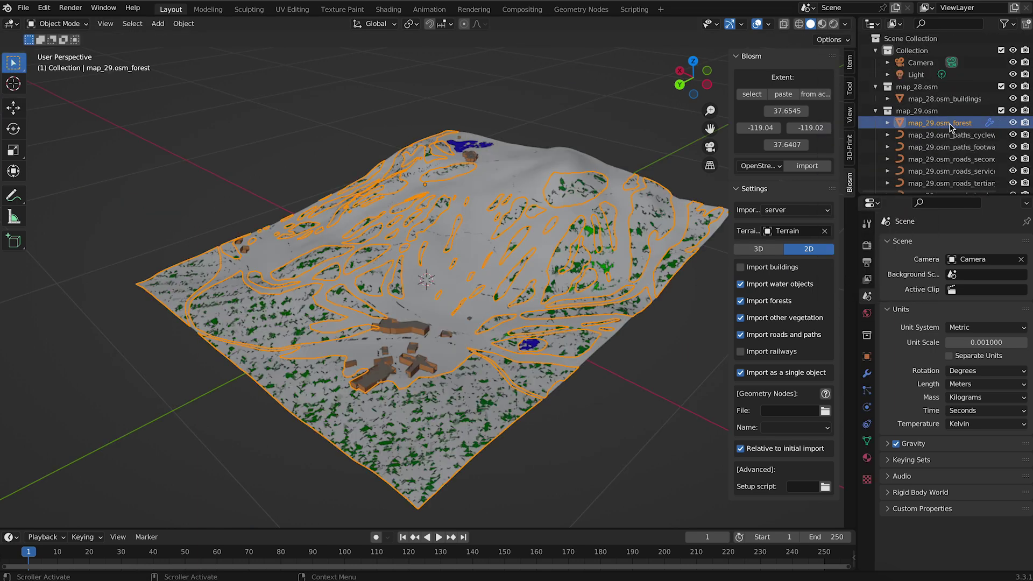
pyautogui.scroll(-2, 951, 128)
pyautogui.scroll(-2, 951, 128)
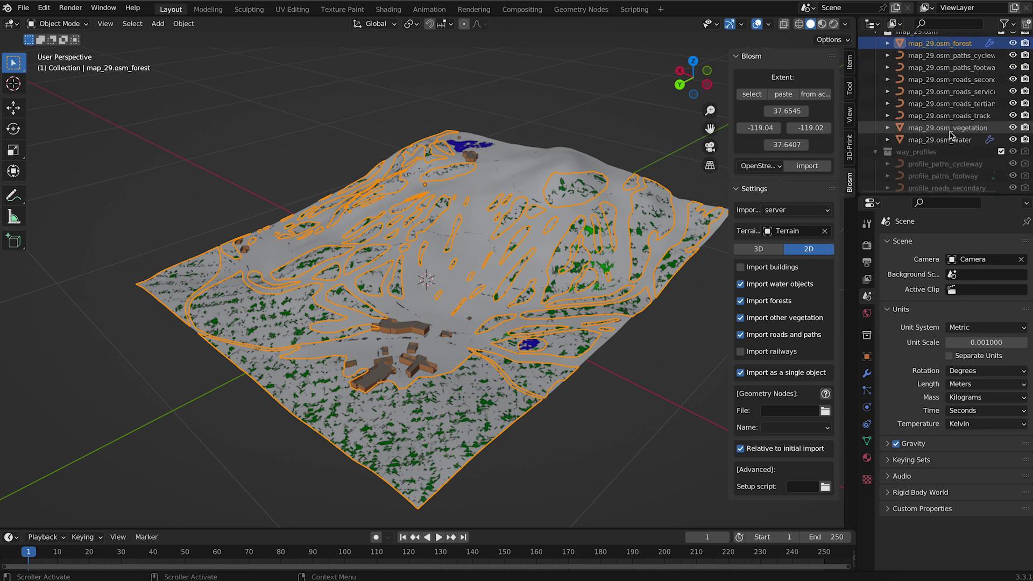
pyautogui.scroll(1, 951, 135)
pyautogui.rightClick(916, 51)
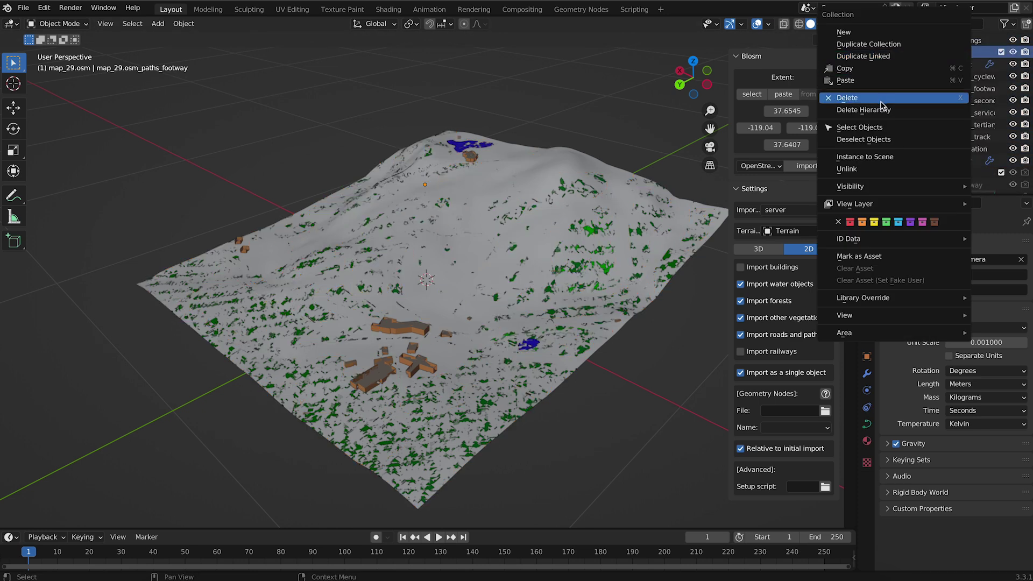
# Select all objects in the map_29.osm collection and convert them to meshes
pyautogui.click(870, 132)
pyautogui.rightClick(194, 177)
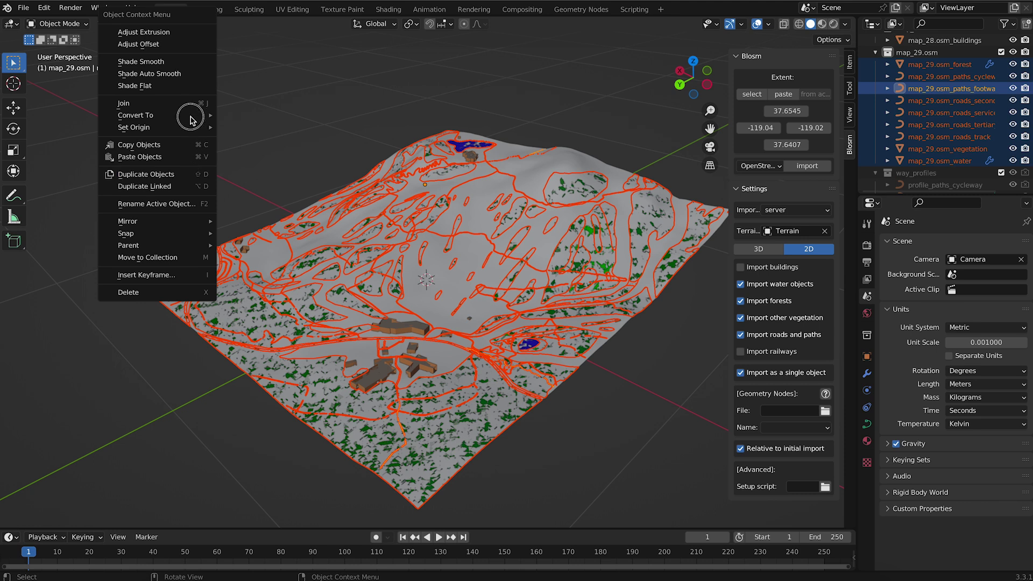
pyautogui.moveTo(136, 115)
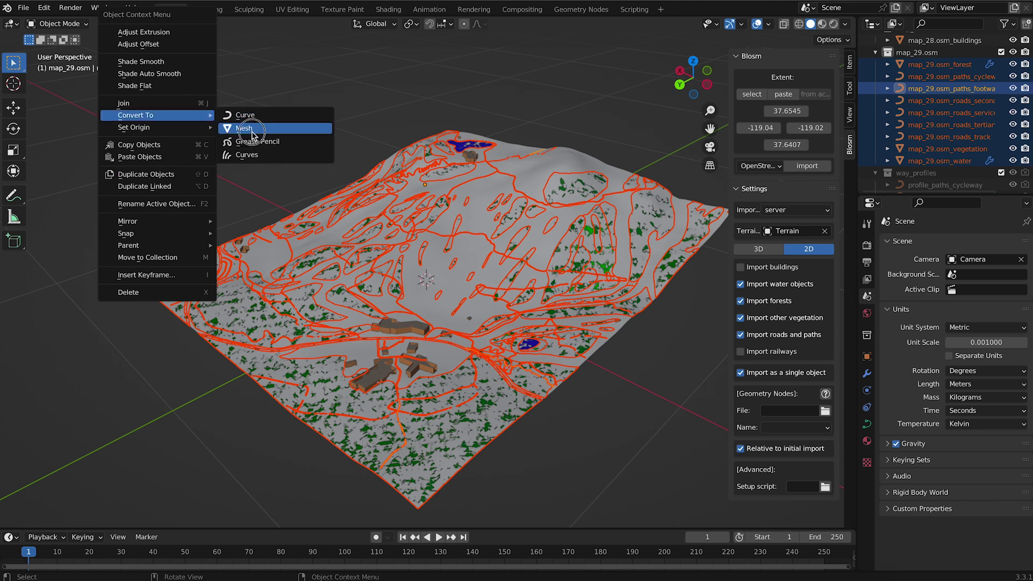
pyautogui.click(246, 128)
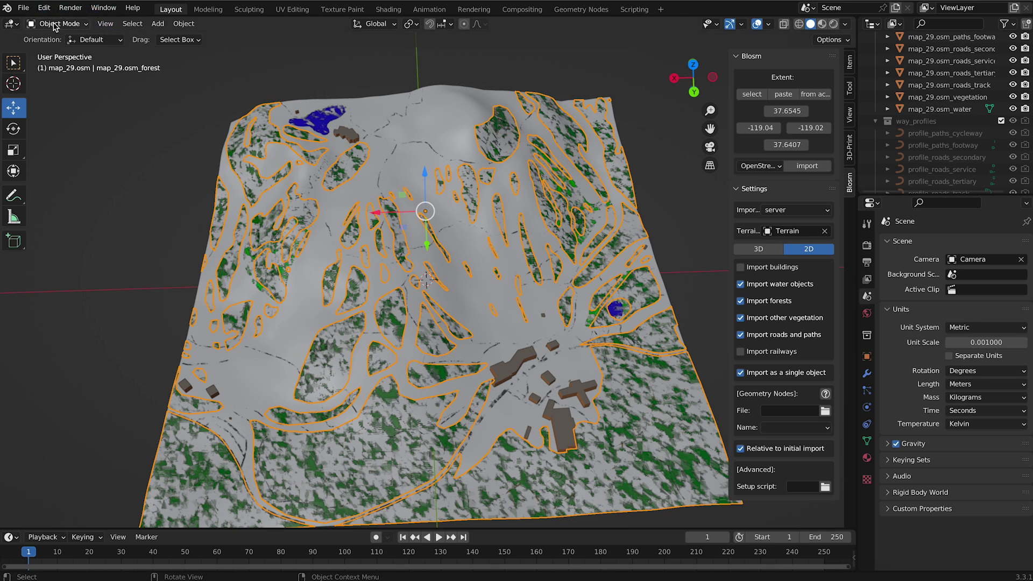
# Edit the forest mesh in face-select mode and select all its faces
pyautogui.click(53, 26)
pyautogui.click(59, 50)
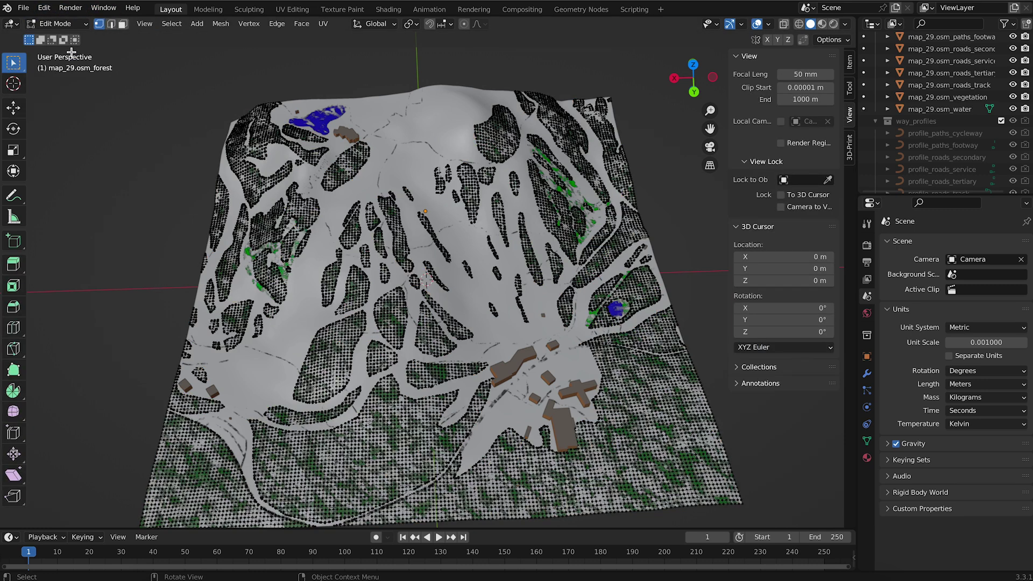
pyautogui.click(123, 25)
pyautogui.moveTo(341, 266); pyautogui.dragTo(508, 426, button='middle')
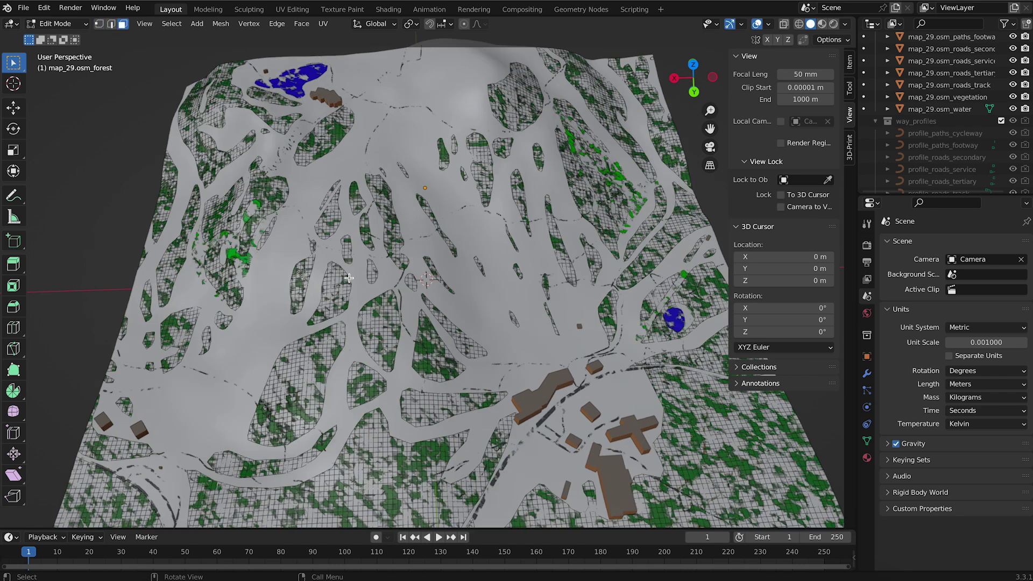
pyautogui.scroll(2, 508, 426)
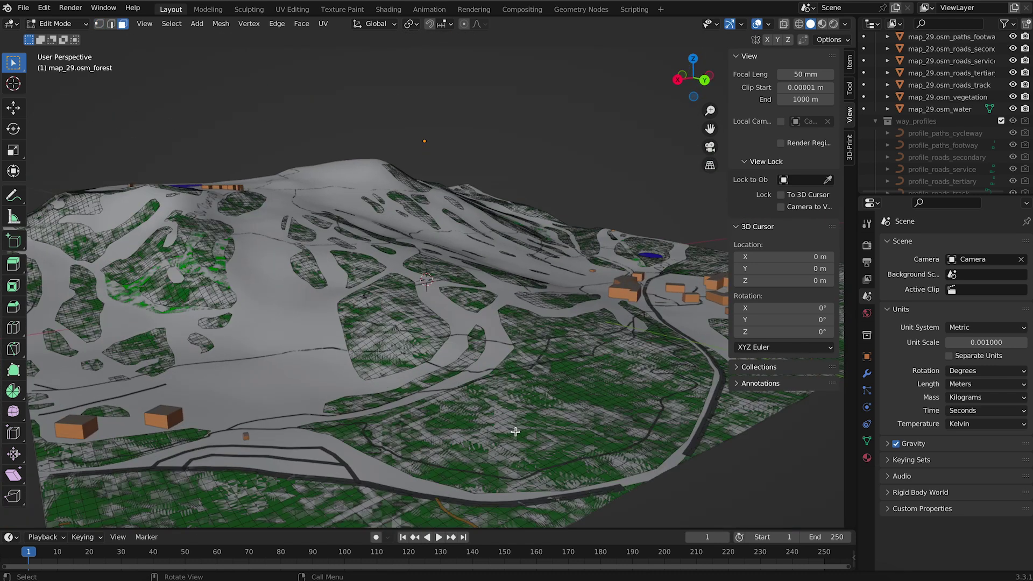
pyautogui.scroll(2, 495, 398)
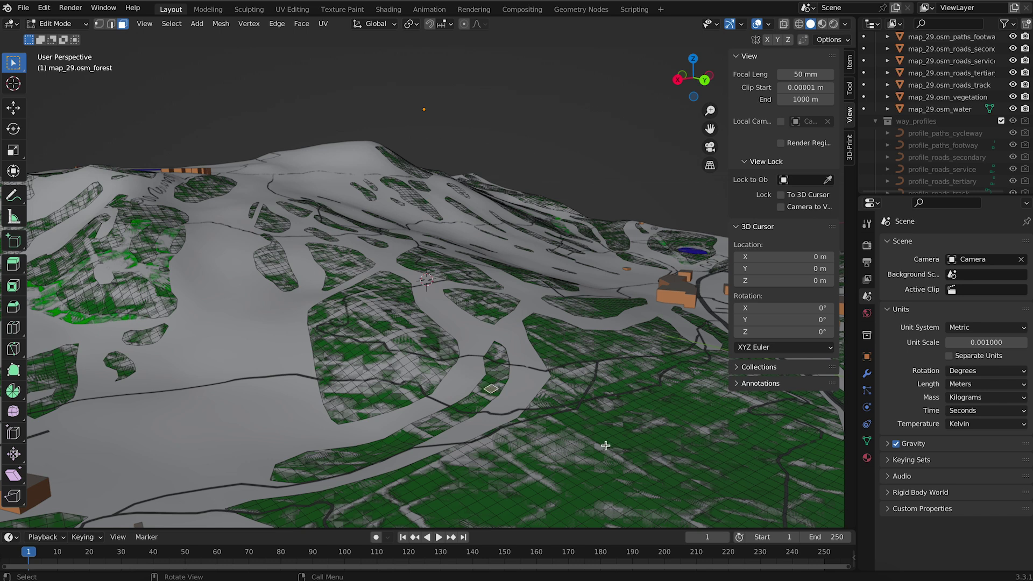
pyautogui.press('a')
pyautogui.scroll(-2, 476, 194)
pyautogui.scroll(-2, 477, 194)
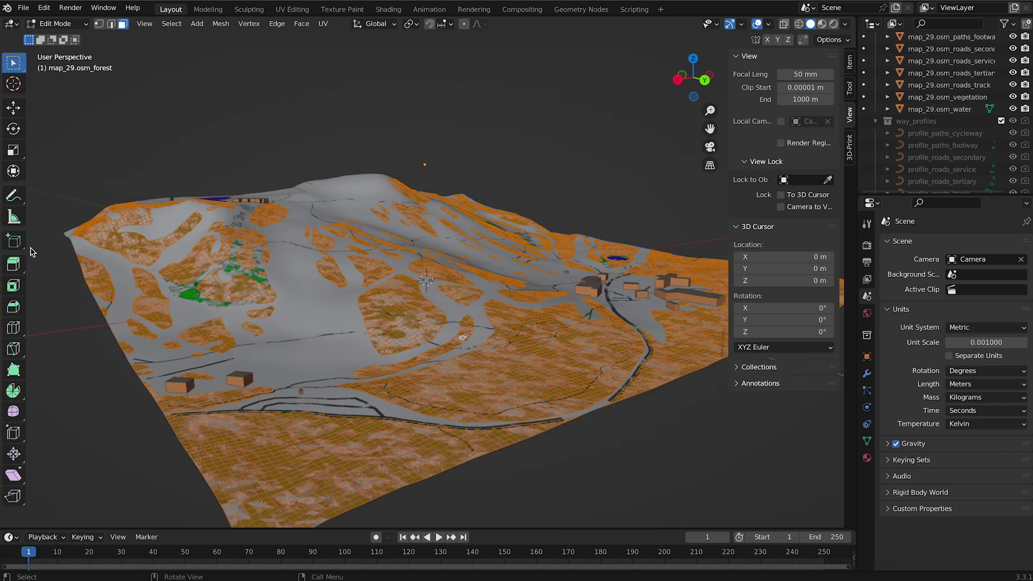
# Extrude the forest faces 0.6 mm upward along Z and return to Object Mode
pyautogui.click(13, 264)
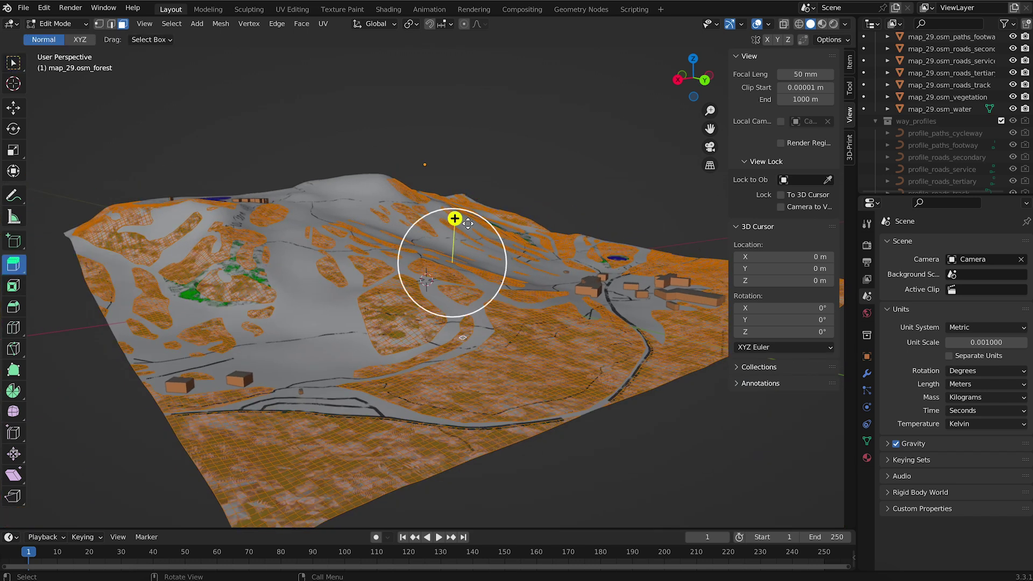
pyautogui.moveTo(454, 220); pyautogui.dragTo(455, 209)
pyautogui.click(163, 462)
pyautogui.write('0.6mm')
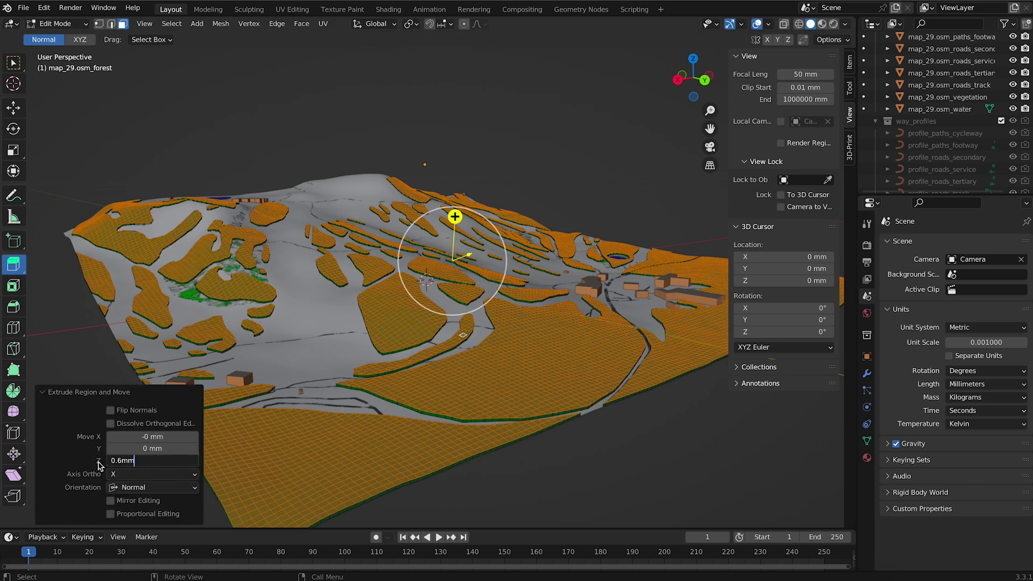
pyautogui.press('Return')
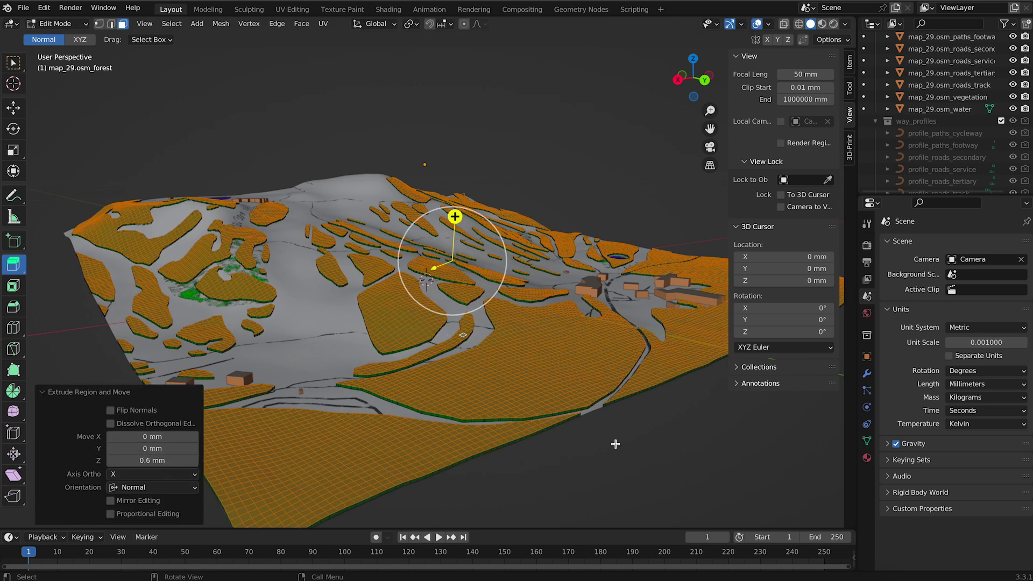
pyautogui.moveTo(616, 443); pyautogui.dragTo(607, 413, button='middle')
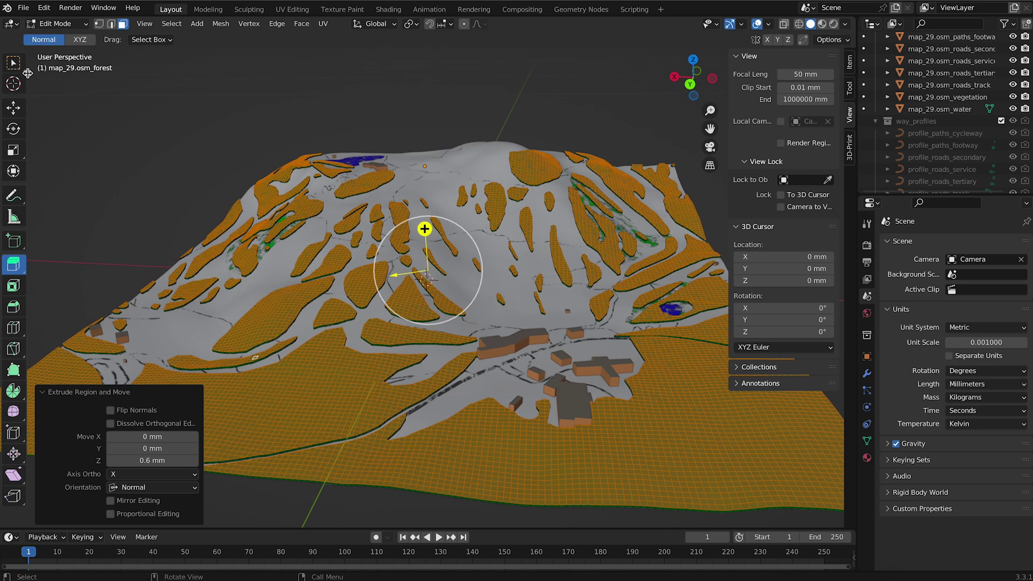
pyautogui.click(14, 65)
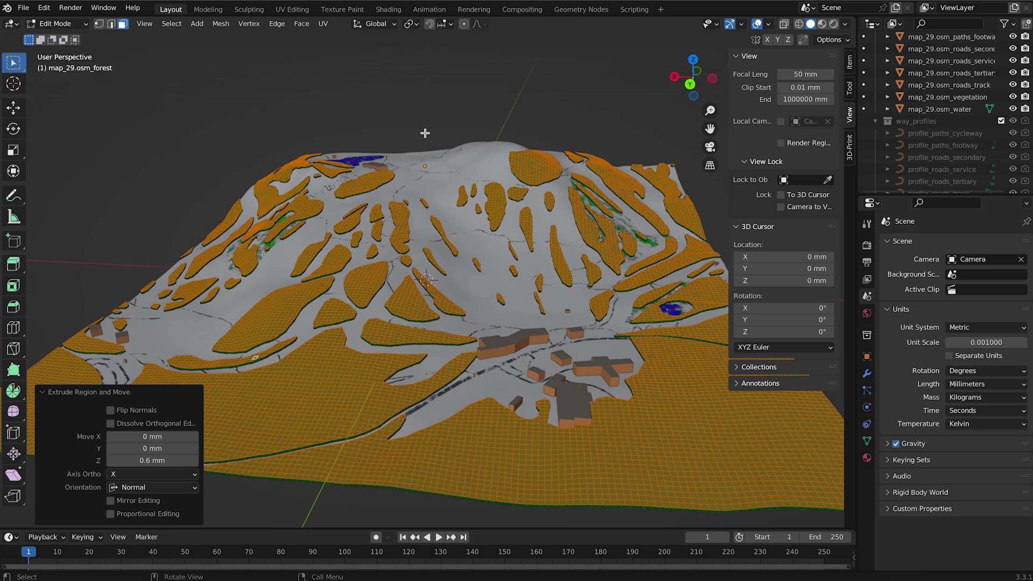
pyautogui.click(57, 23)
# Extrude the paths_cycleway through roads_track meshes in place with Z set to 0
pyautogui.click(431, 203)
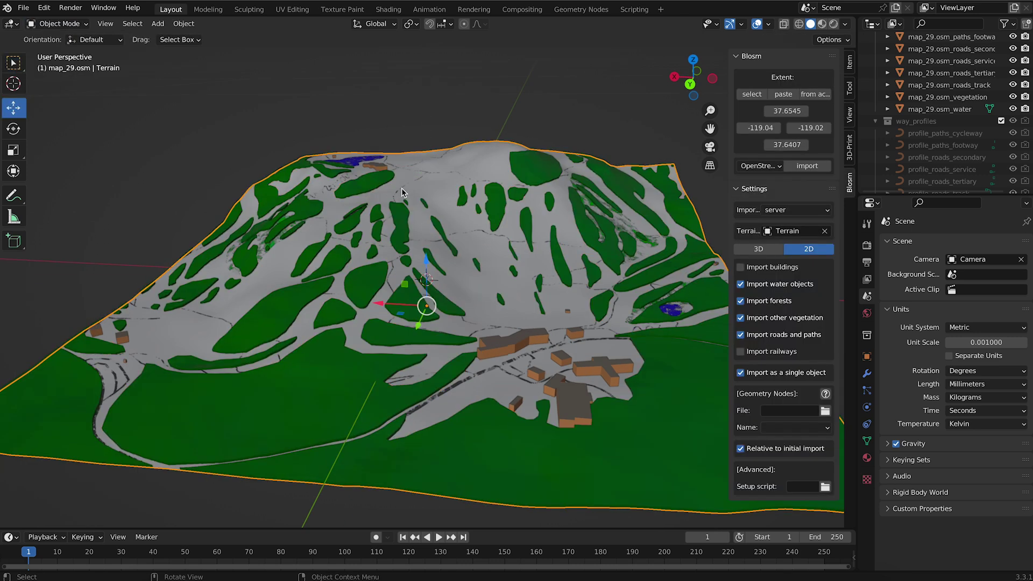
pyautogui.scroll(2, 945, 98)
pyautogui.click(944, 60)
pyautogui.click(940, 85)
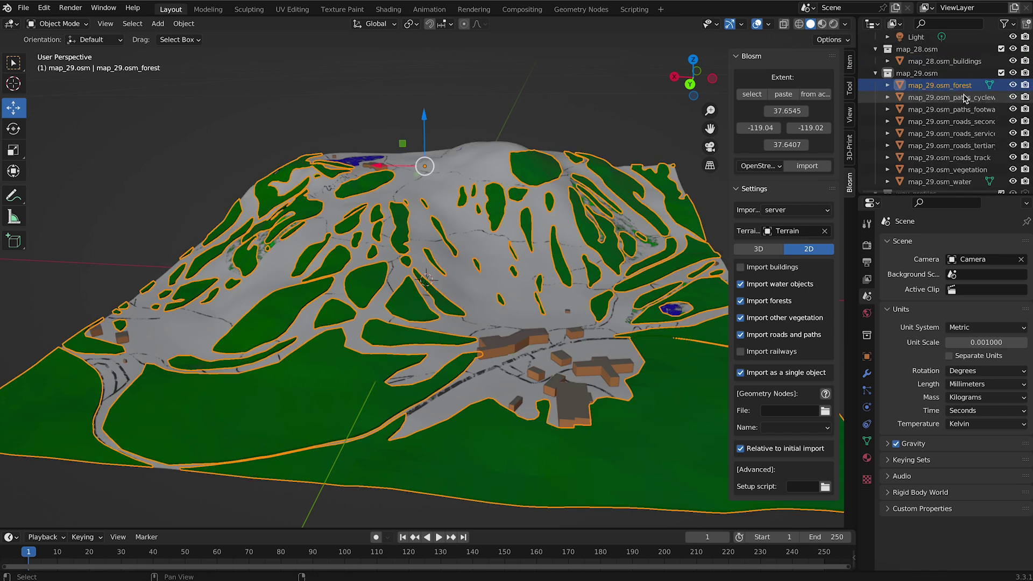
pyautogui.keyDown('shift'); pyautogui.click(967, 157); pyautogui.keyUp('shift')
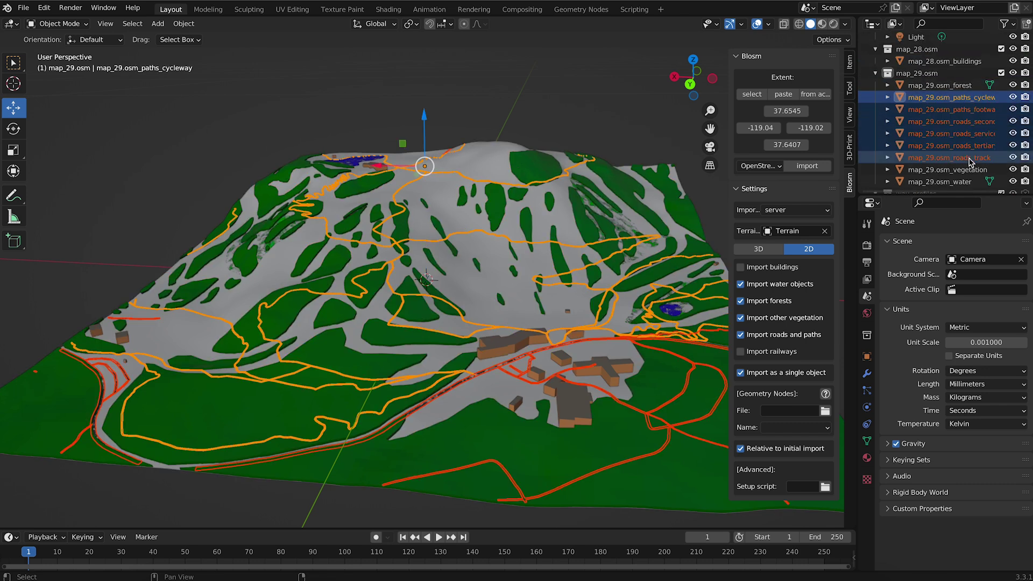
pyautogui.press('Tab')
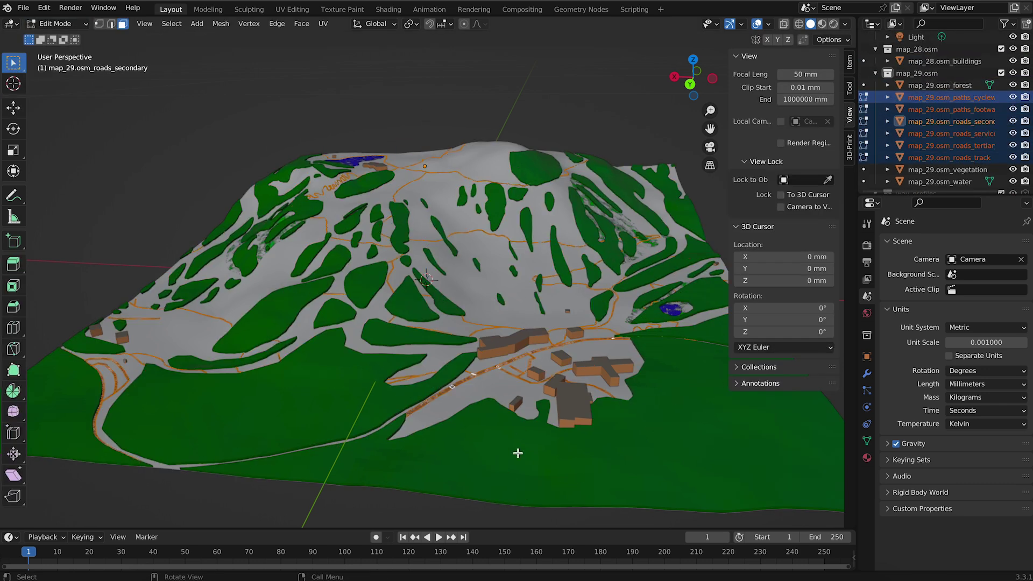
pyautogui.scroll(3, 518, 453)
pyautogui.moveTo(517, 453); pyautogui.dragTo(512, 459, button='middle')
pyautogui.scroll(2, 511, 459)
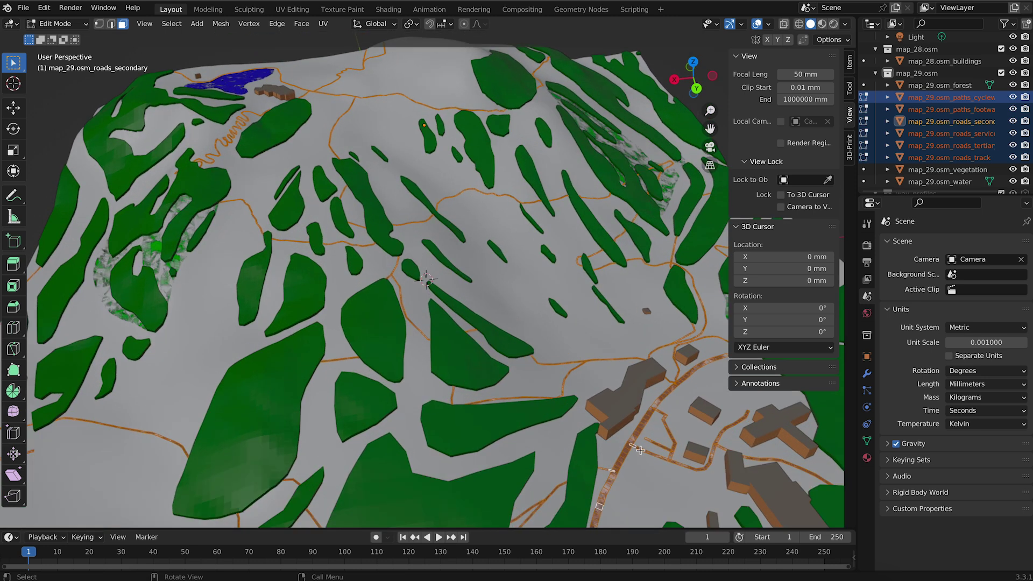
pyautogui.click(14, 263)
pyautogui.moveTo(476, 264); pyautogui.dragTo(476, 246)
pyautogui.click(169, 461)
pyautogui.moveTo(169, 461); pyautogui.dragTo(99, 461)
pyautogui.write('0.4')
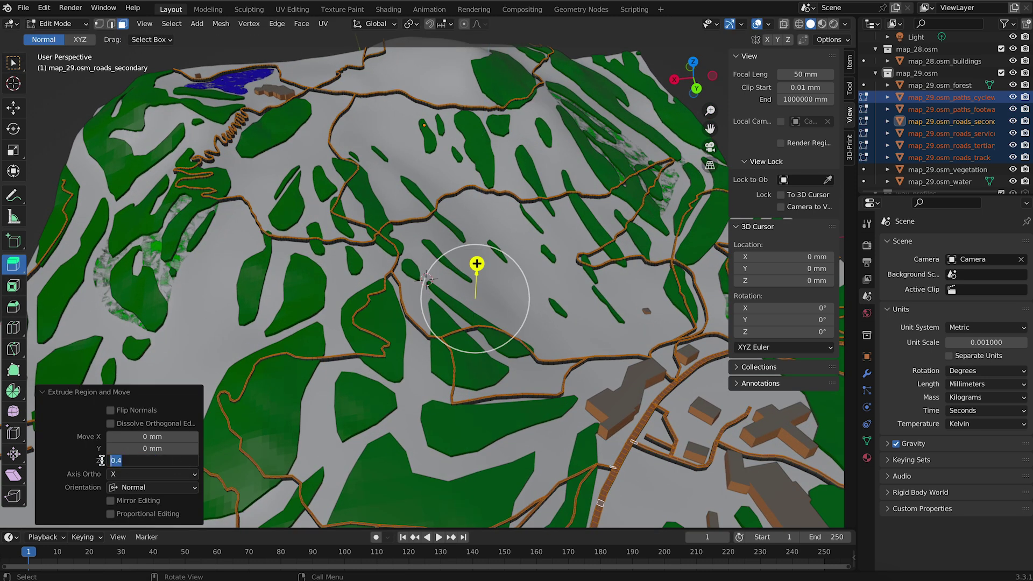
pyautogui.press('Return')
# Extrude the water faces in place and edit their extrusion height value
pyautogui.hotkey('alt', 'a')
pyautogui.moveTo(100, 461); pyautogui.dragTo(289, 58, button='middle')
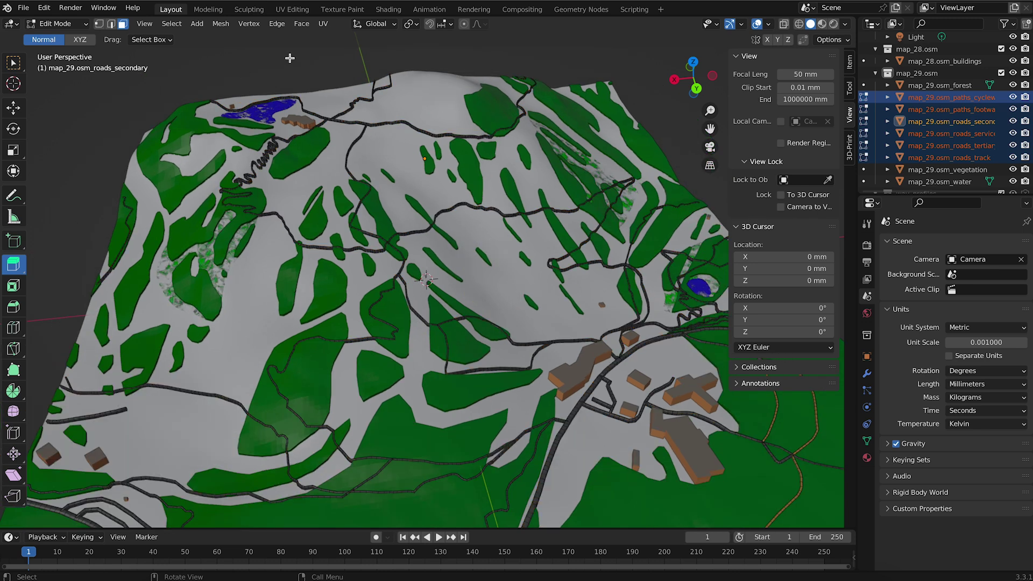
pyautogui.scroll(-3, 290, 58)
pyautogui.hotkey('ctrl', 'z')
pyautogui.hotkey('ctrl', 'z')
pyautogui.hotkey('ctrl', 'z')
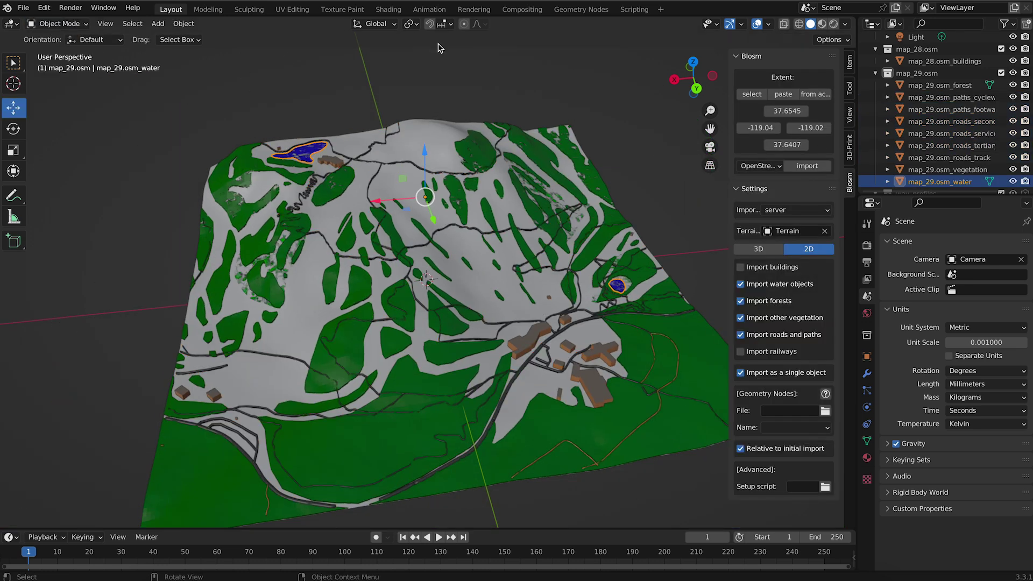
pyautogui.press('Tab')
pyautogui.moveTo(345, 157); pyautogui.dragTo(344, 128)
pyautogui.click(154, 461)
pyautogui.write('0')
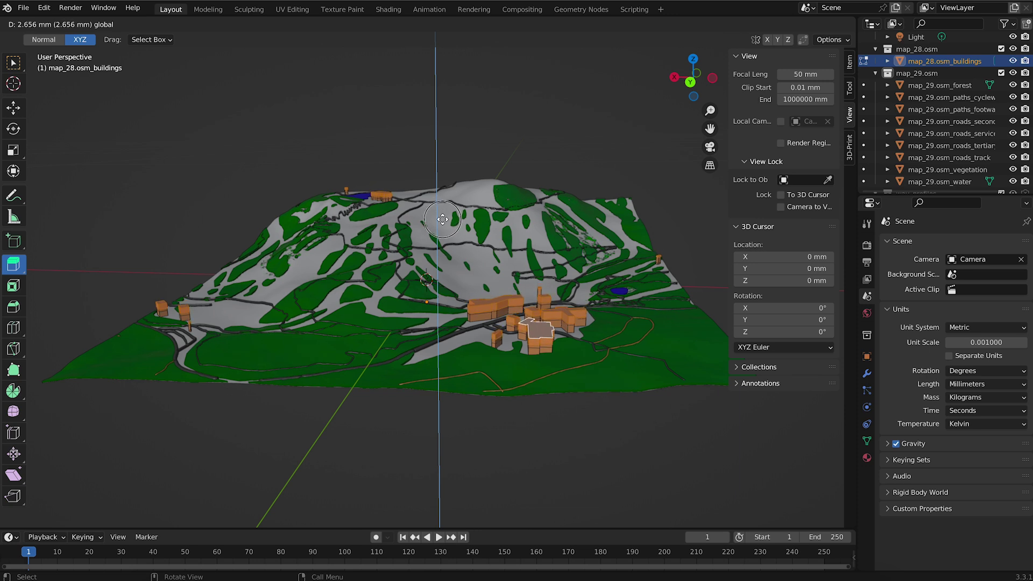
# Extrude the terrain edges downward with Z set to -55 mm to form a solid base block
pyautogui.moveTo(437, 202); pyautogui.dragTo(443, 222)
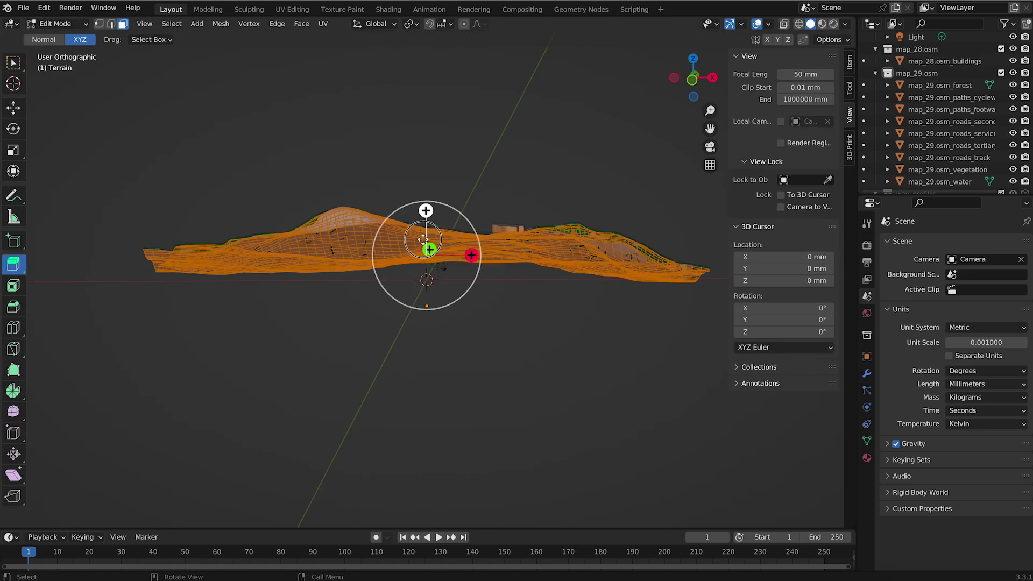
pyautogui.moveTo(423, 240); pyautogui.dragTo(426, 372)
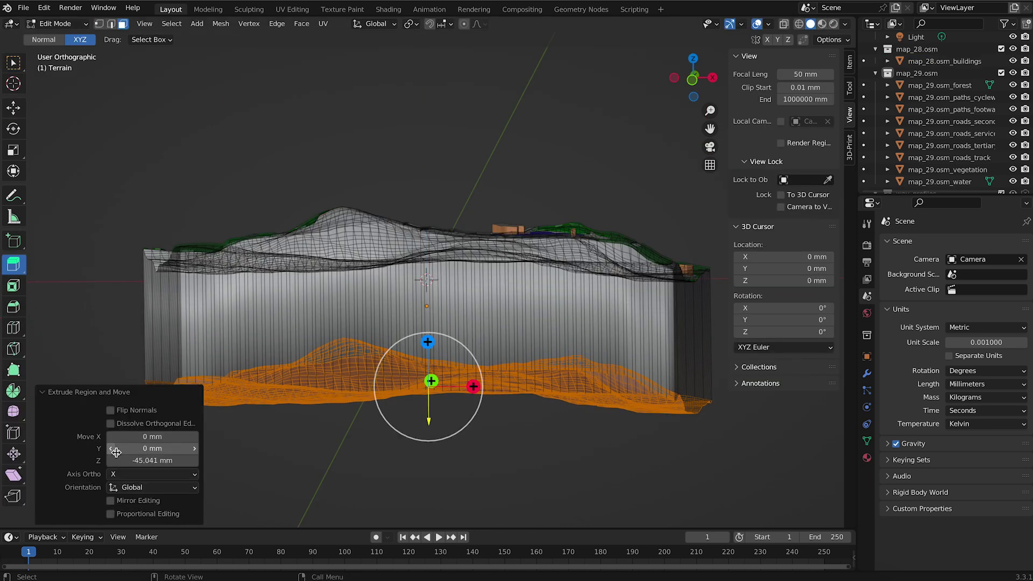
pyautogui.click(145, 460)
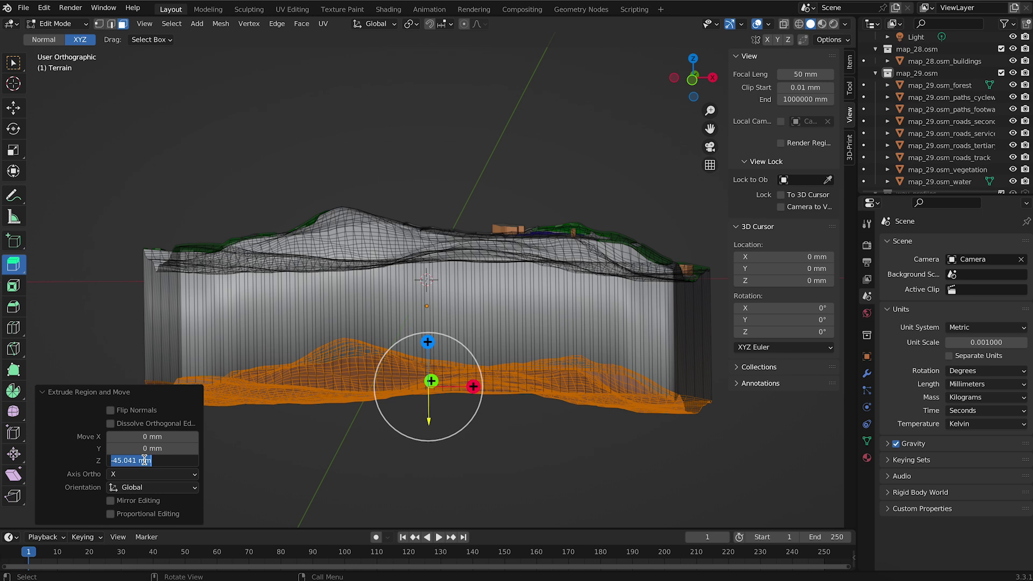
pyautogui.write('-')
pyautogui.press('Return')
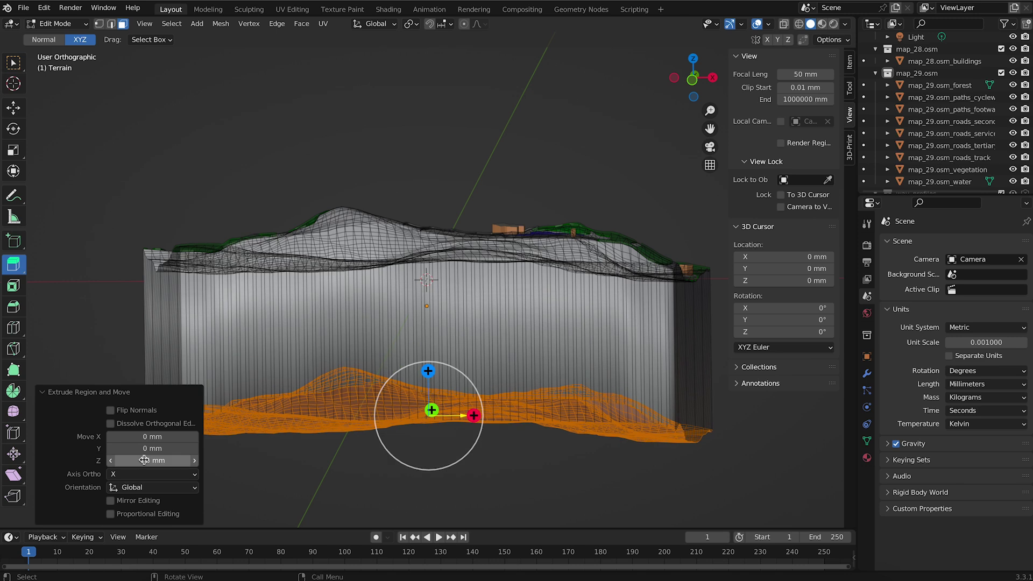
pyautogui.click(143, 460)
pyautogui.write('-55')
pyautogui.press('Return')
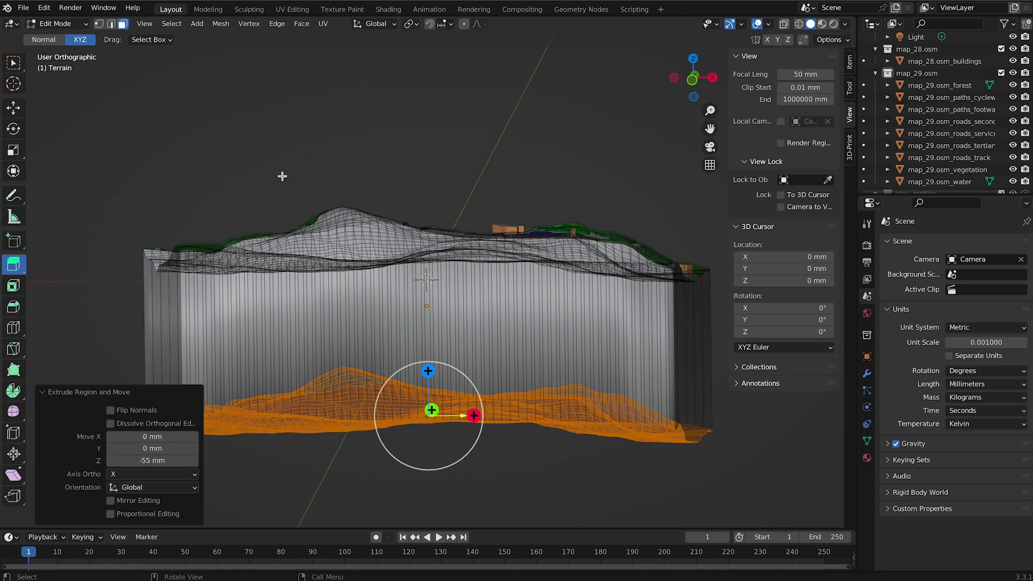
# Deselect the terrain, switch to box selection and orbit to inspect the block
pyautogui.click(282, 175)
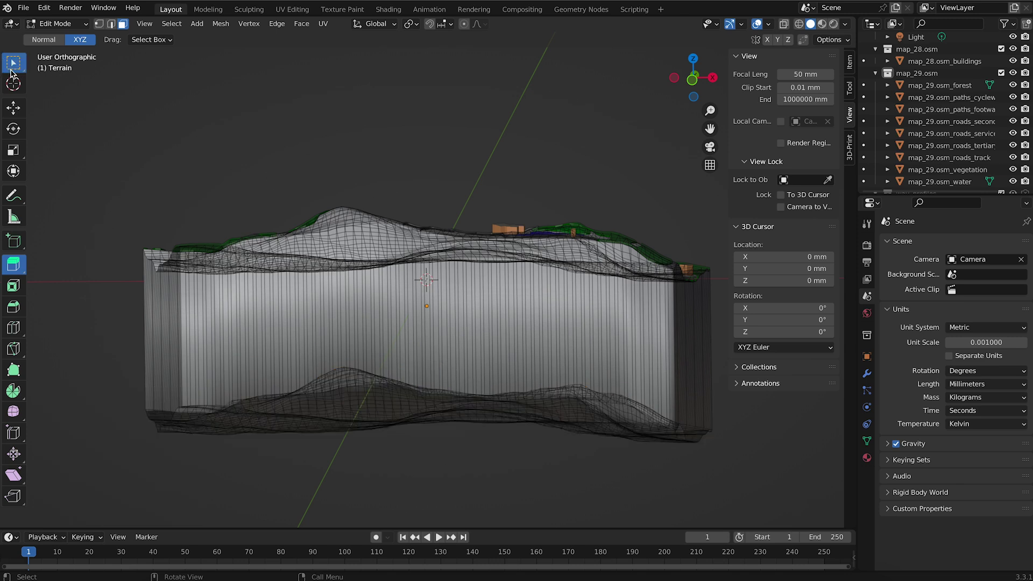
pyautogui.click(13, 71)
pyautogui.moveTo(390, 104); pyautogui.dragTo(391, 104, button='middle')
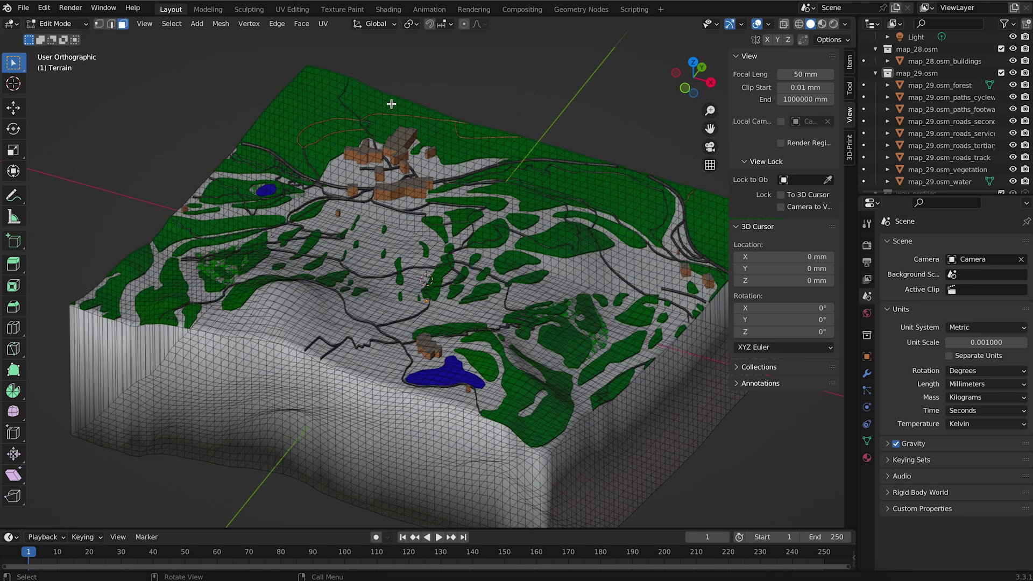
pyautogui.moveTo(391, 103); pyautogui.dragTo(392, 102, button='middle')
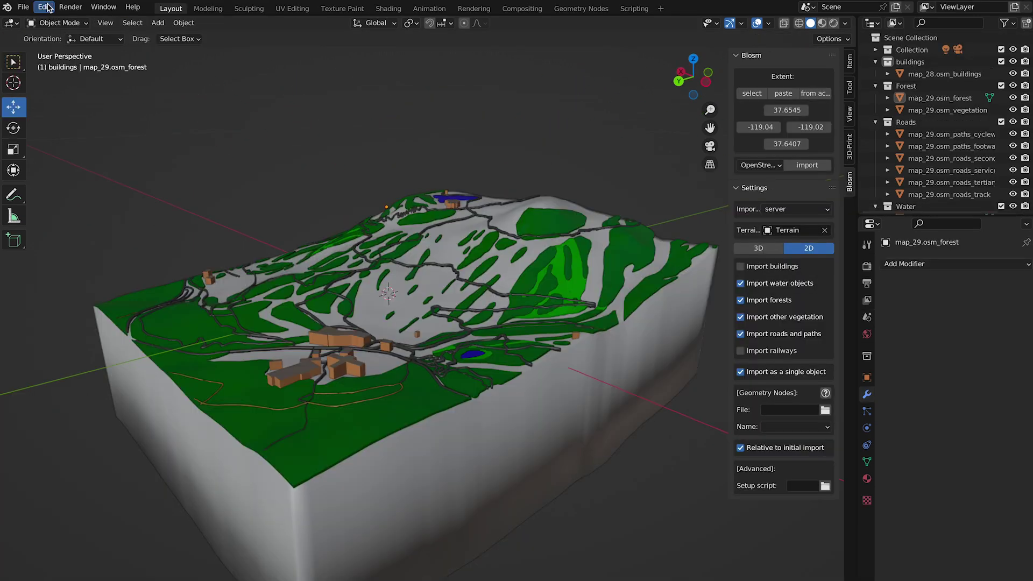
pyautogui.click(48, 8)
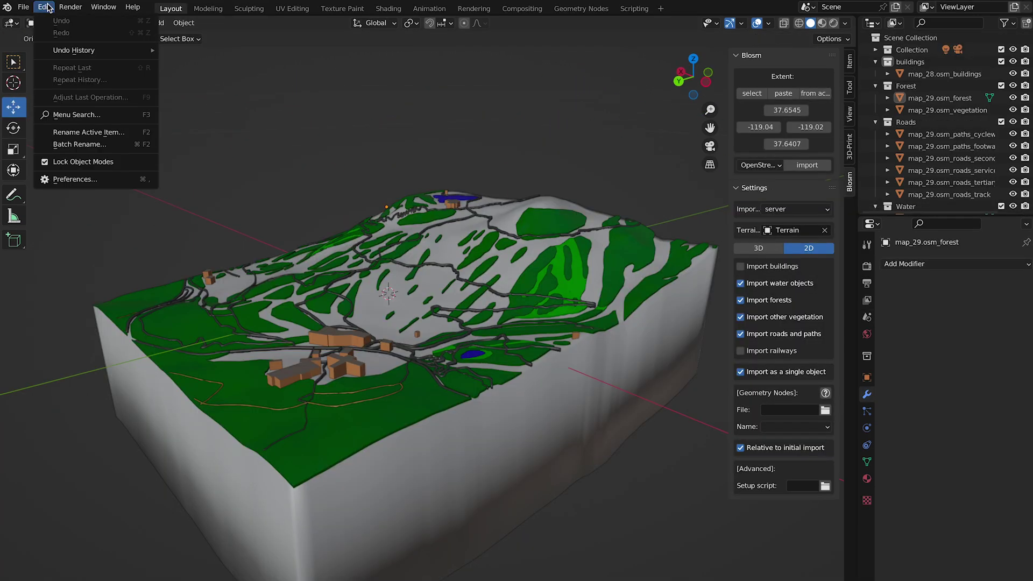
pyautogui.click(94, 179)
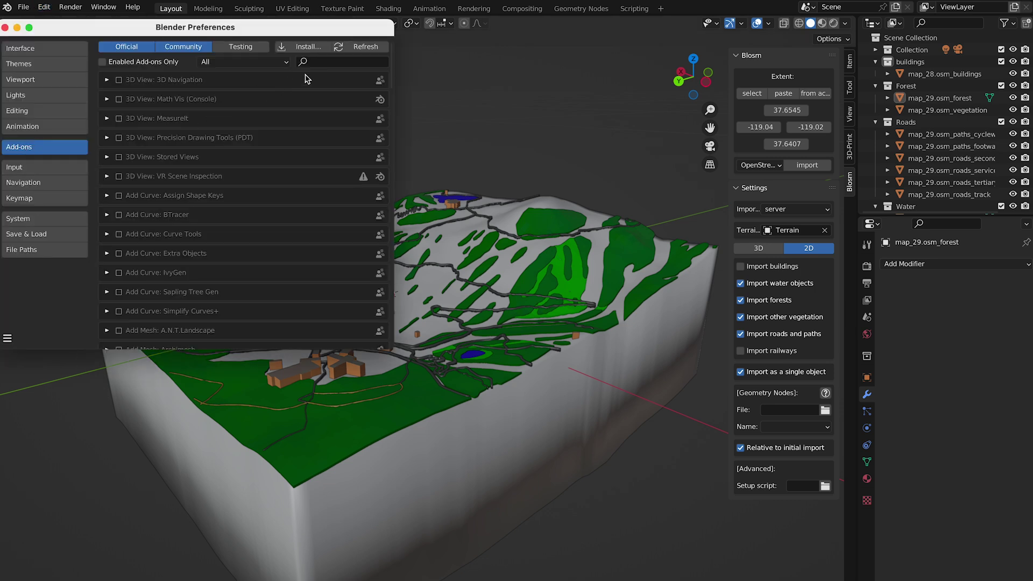
pyautogui.click(323, 66)
pyautogui.write('tool')
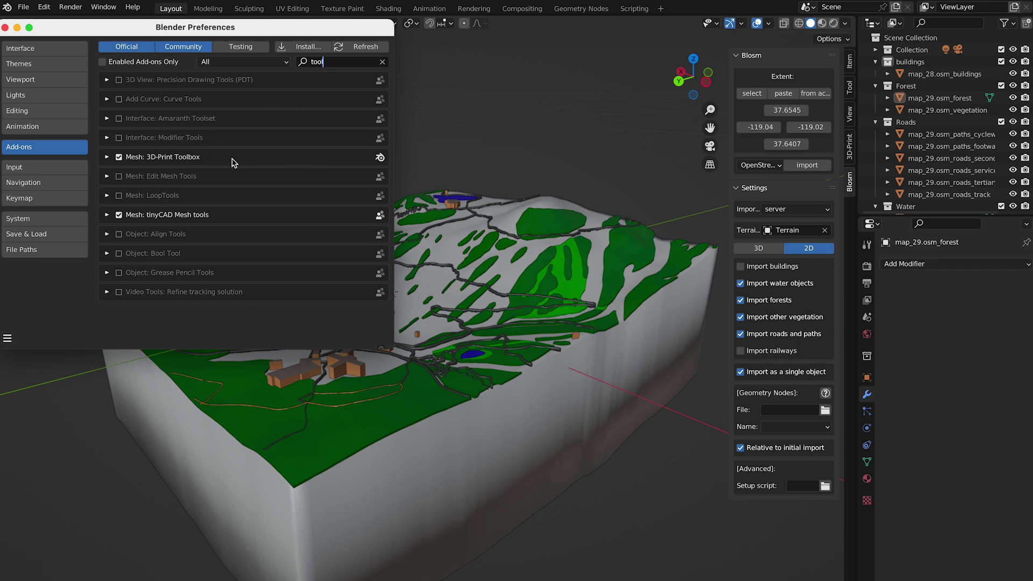
pyautogui.click(107, 157)
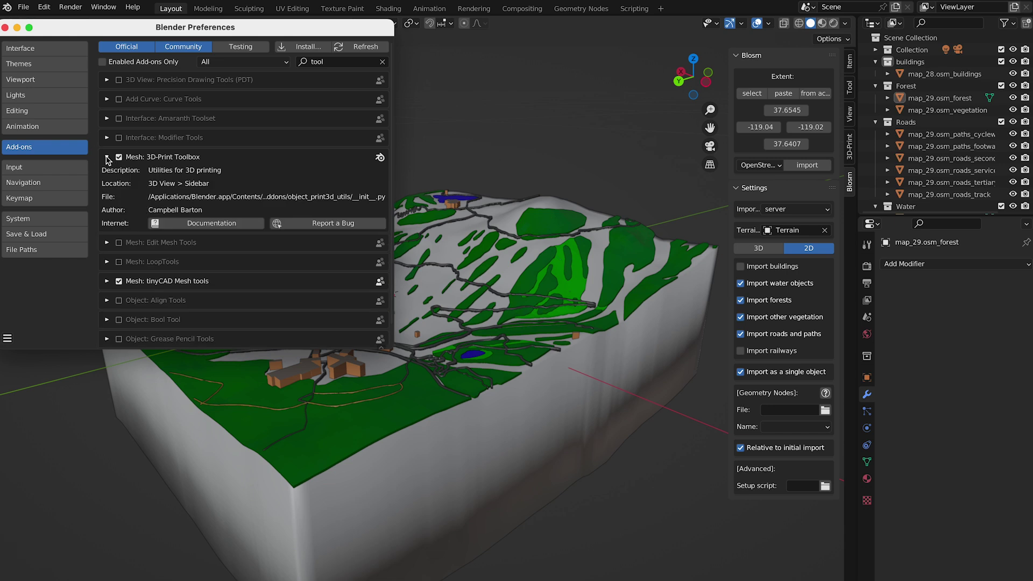
pyautogui.click(107, 158)
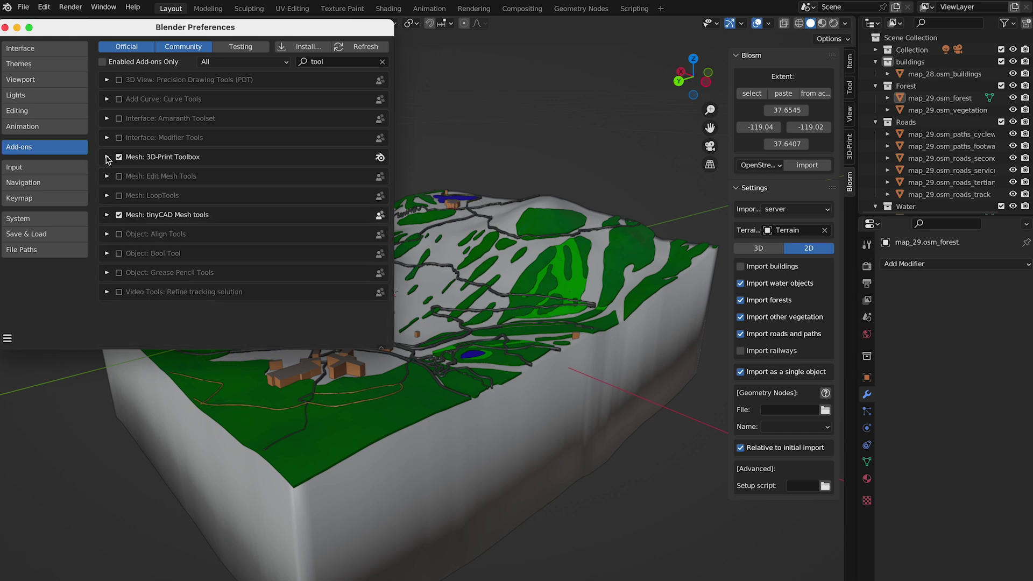
pyautogui.click(6, 27)
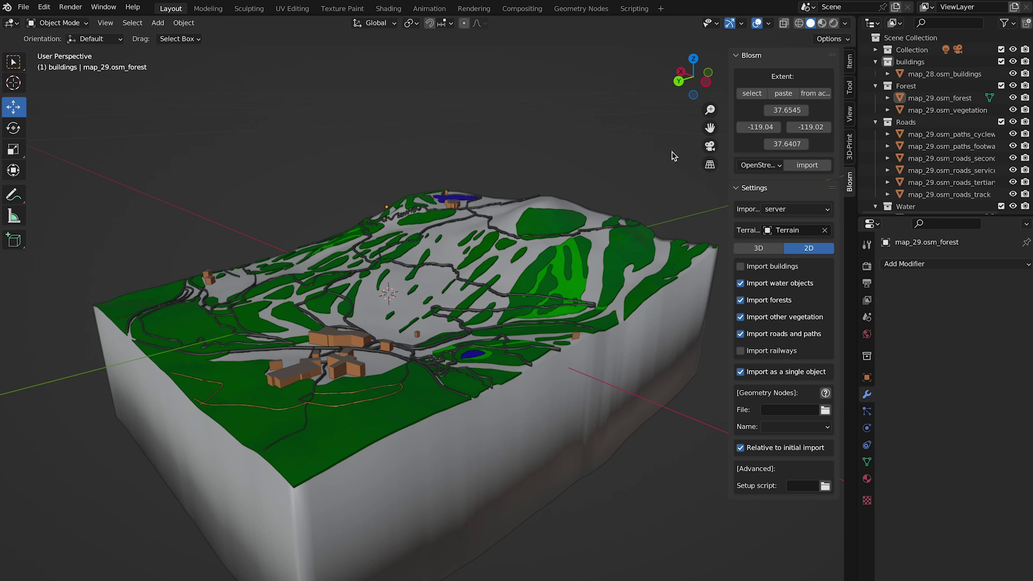
# Run 3D-Print Check All on the buildings and forest, then Make Manifold on the forest and recheck
pyautogui.click(850, 146)
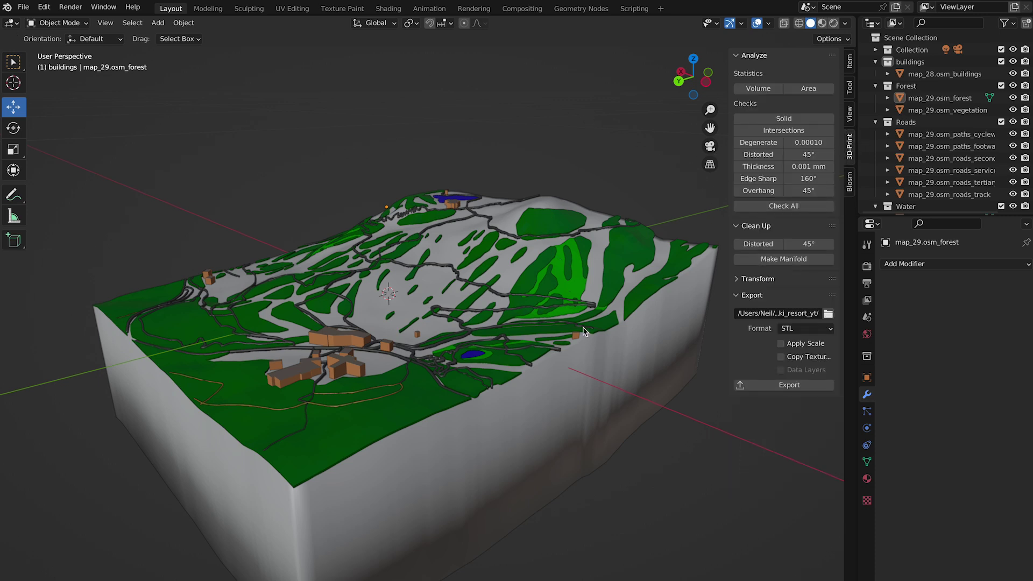
pyautogui.click(327, 345)
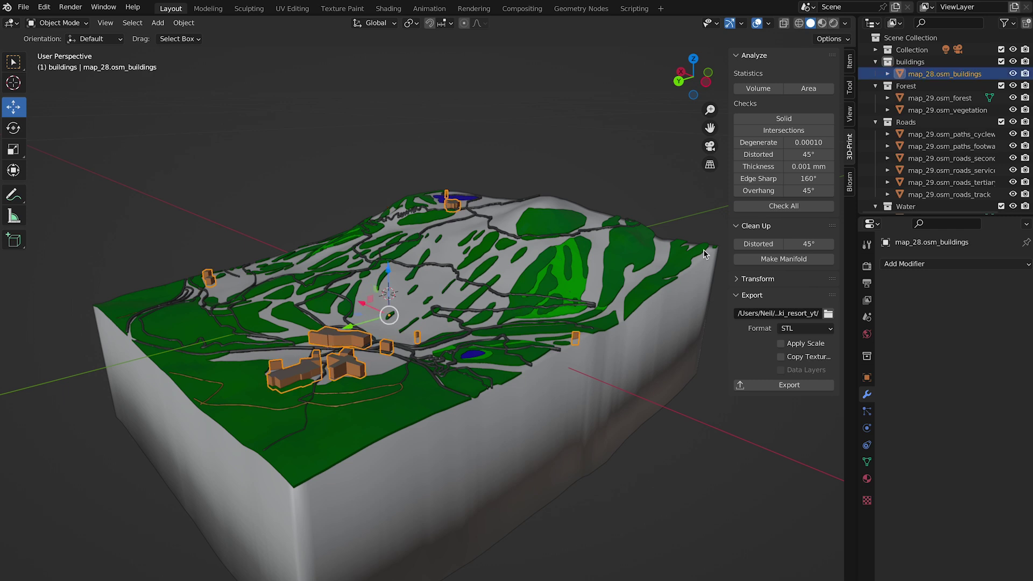
pyautogui.click(776, 208)
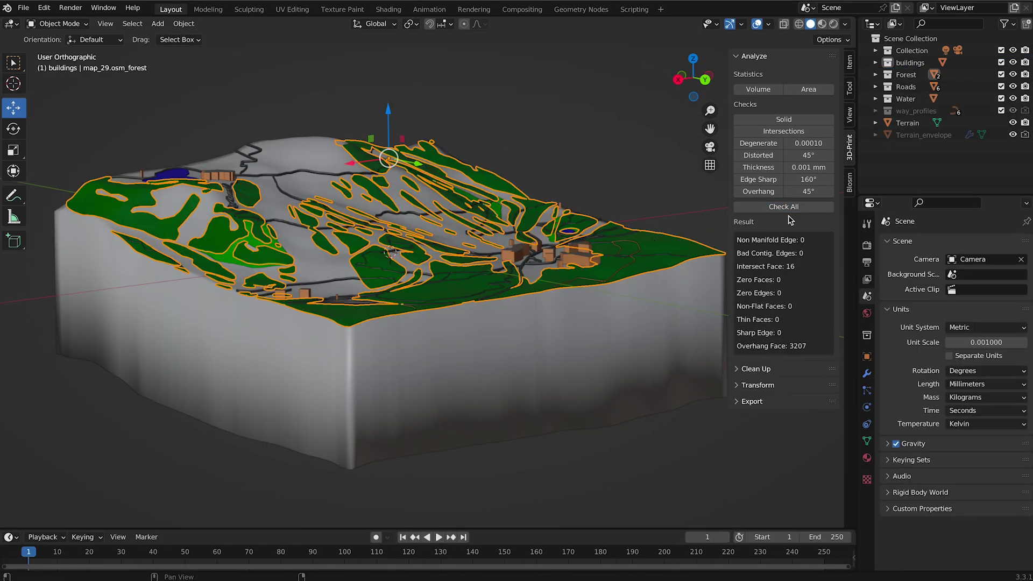
pyautogui.click(790, 209)
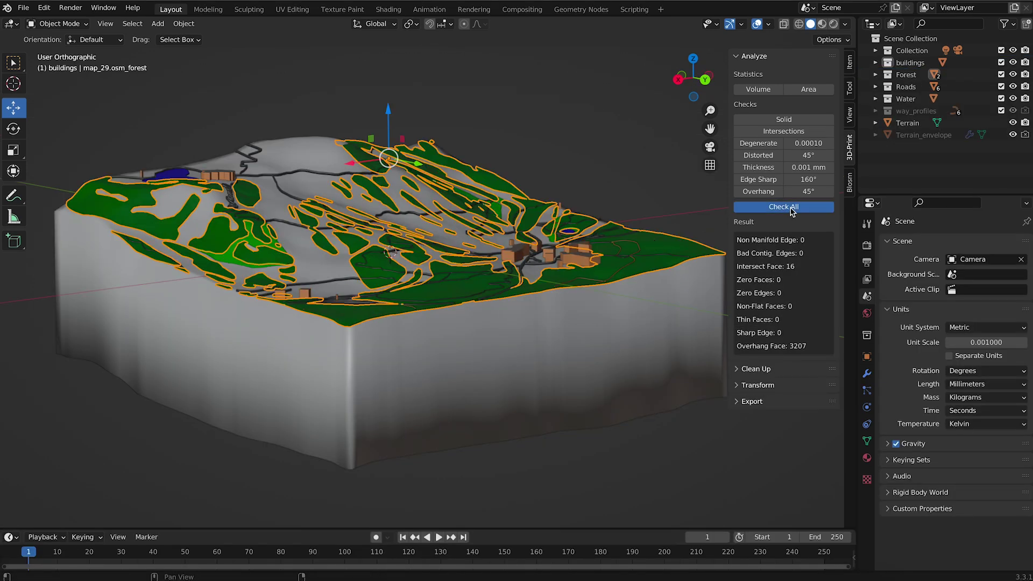
pyautogui.click(759, 369)
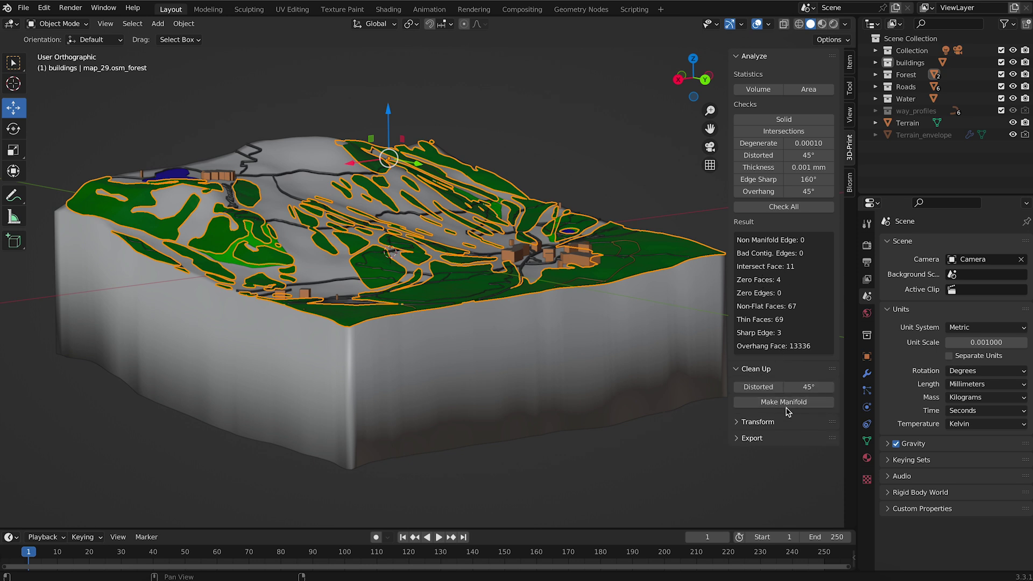
pyautogui.click(784, 403)
pyautogui.click(785, 208)
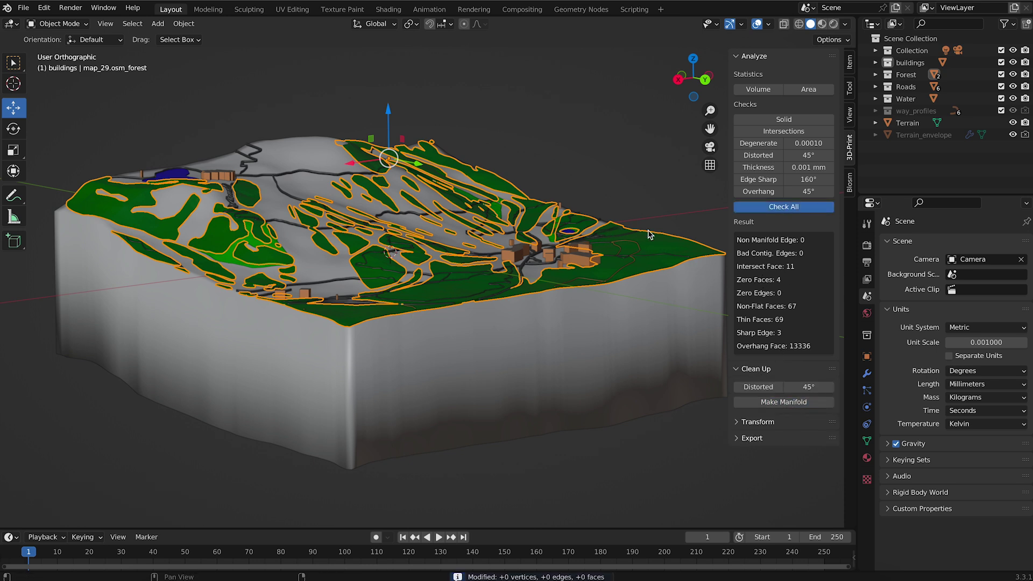
# Select every object in the Roads collection, run Check All and Make Manifold on them
pyautogui.click(522, 271)
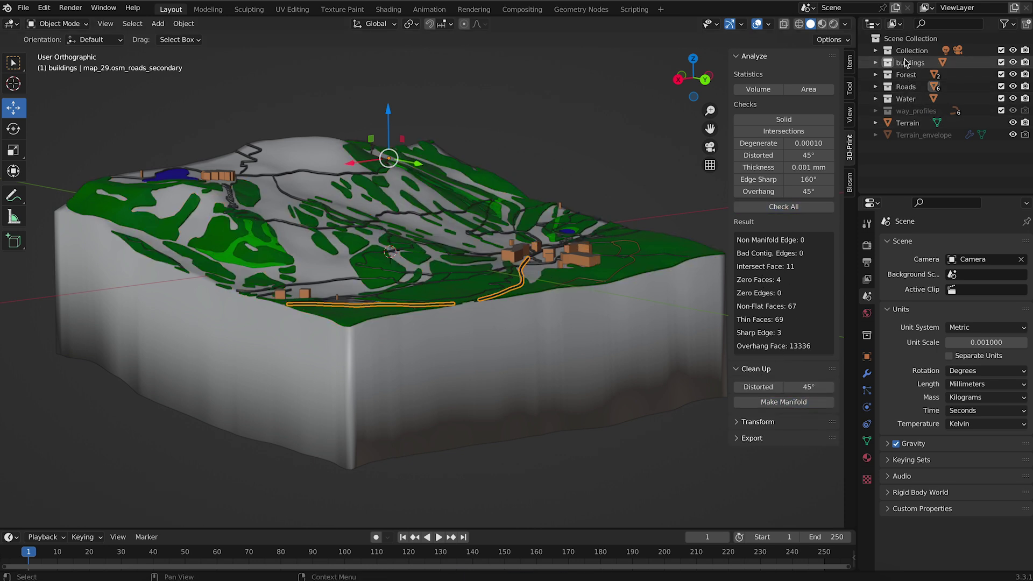
pyautogui.rightClick(906, 86)
pyautogui.click(831, 132)
pyautogui.click(785, 209)
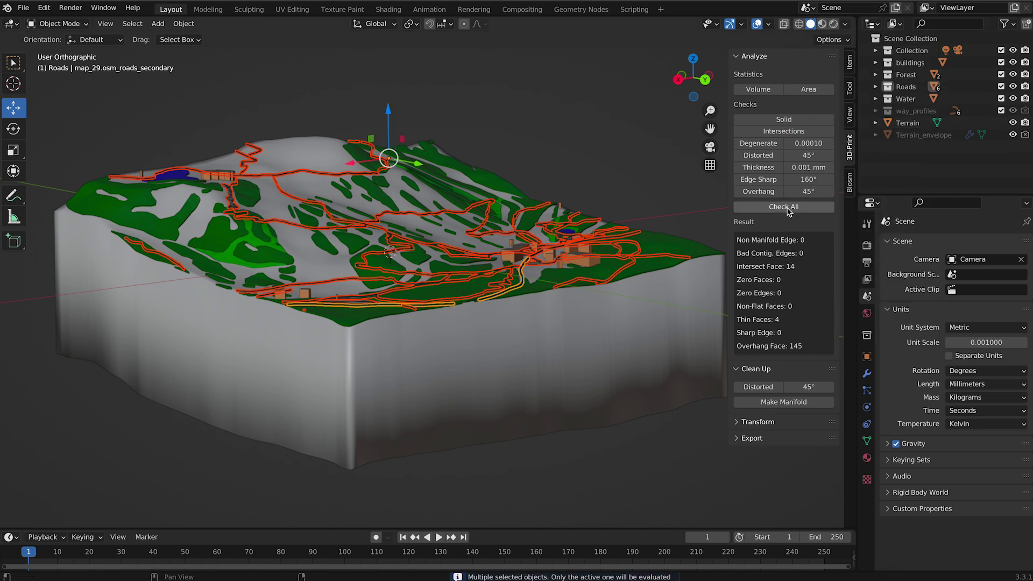
pyautogui.click(788, 403)
pyautogui.click(788, 404)
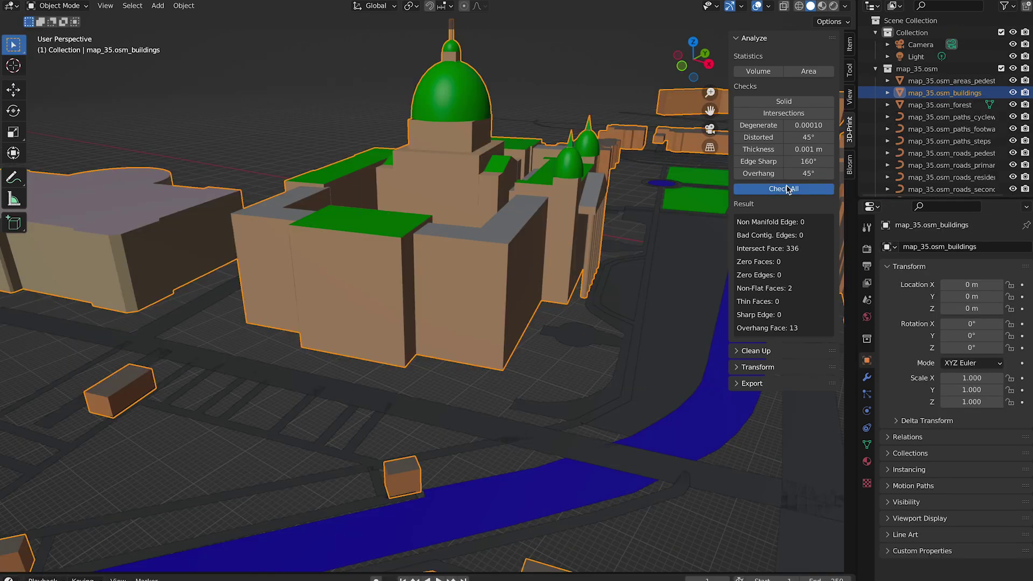
# Run Check All on the map_35 buildings and make the buildings mesh manifold
pyautogui.click(784, 188)
pyautogui.click(757, 351)
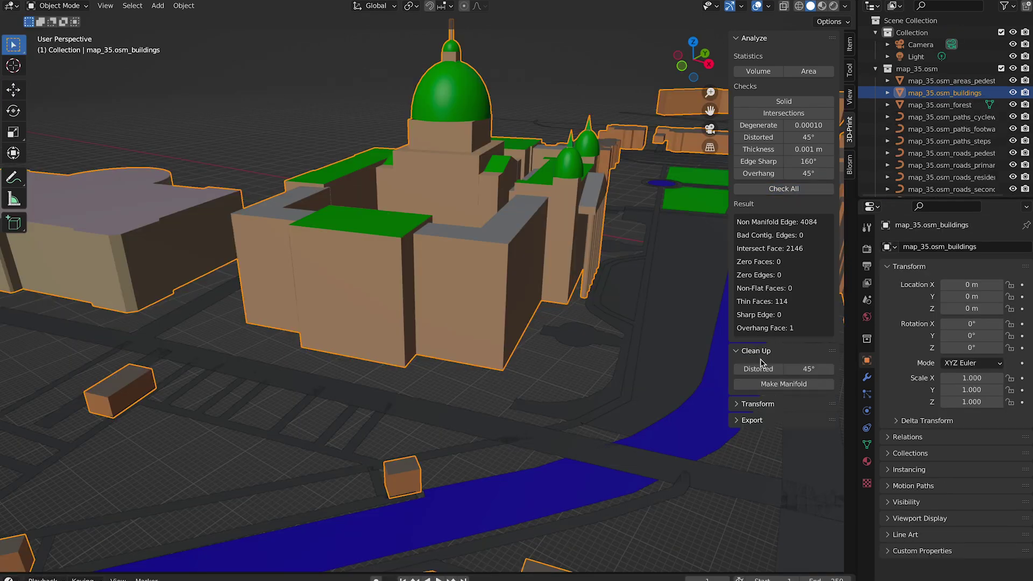
pyautogui.click(775, 385)
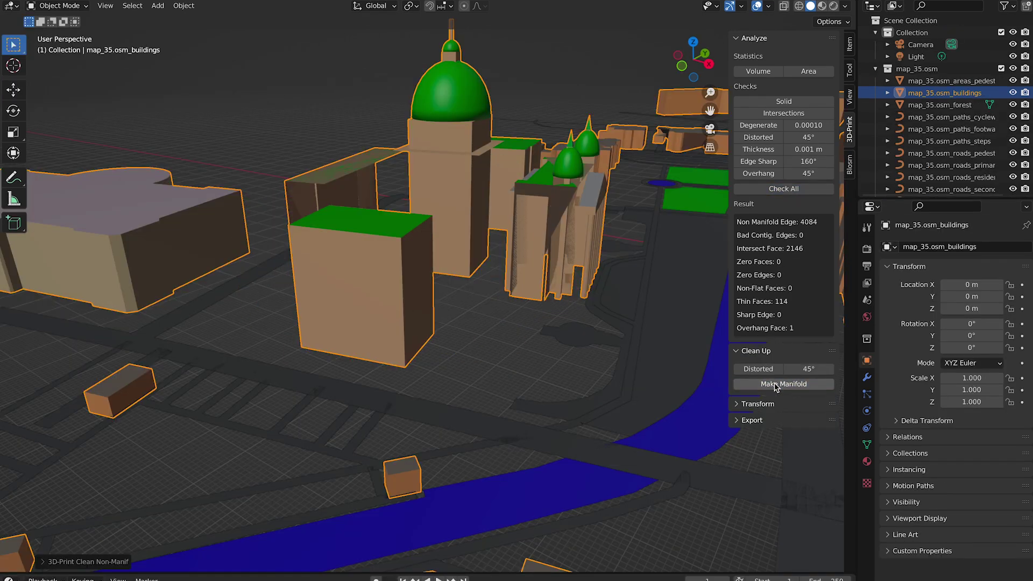
pyautogui.moveTo(690, 327); pyautogui.dragTo(690, 327, button='middle')
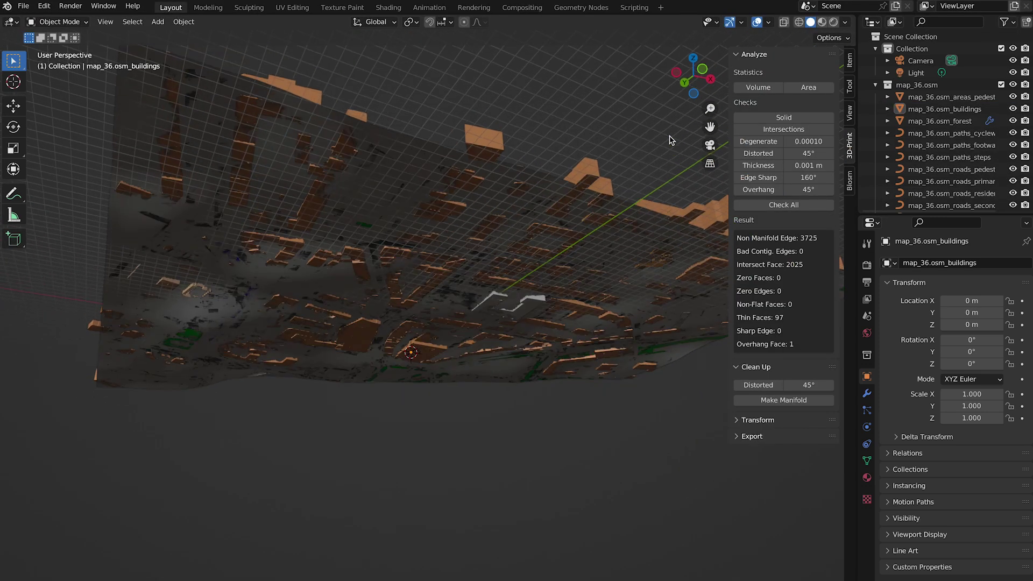
pyautogui.scroll(2, 669, 140)
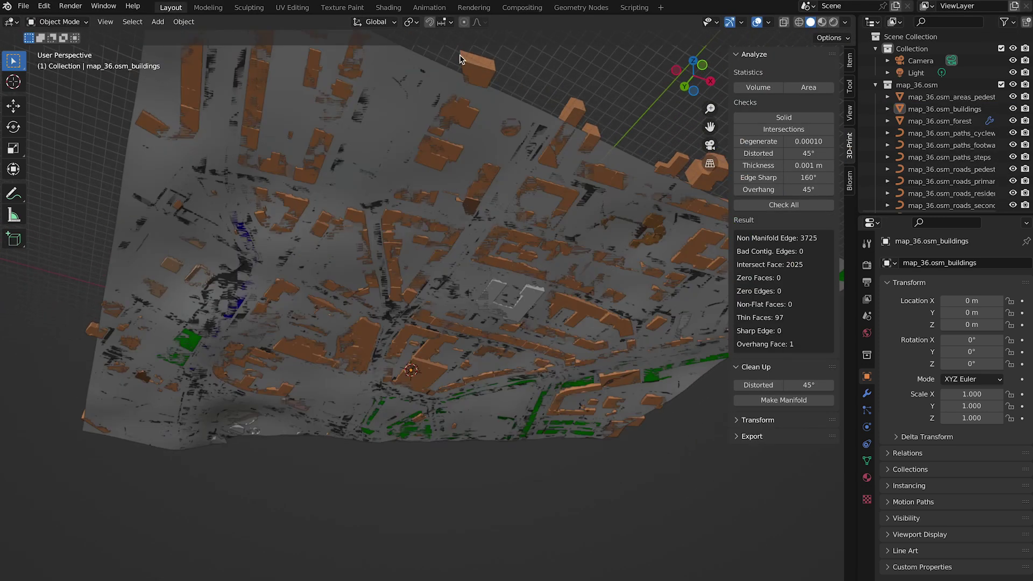
# Clear the selection, select the buildings object and shift it vertically along Z
pyautogui.press('a')
pyautogui.click(536, 81)
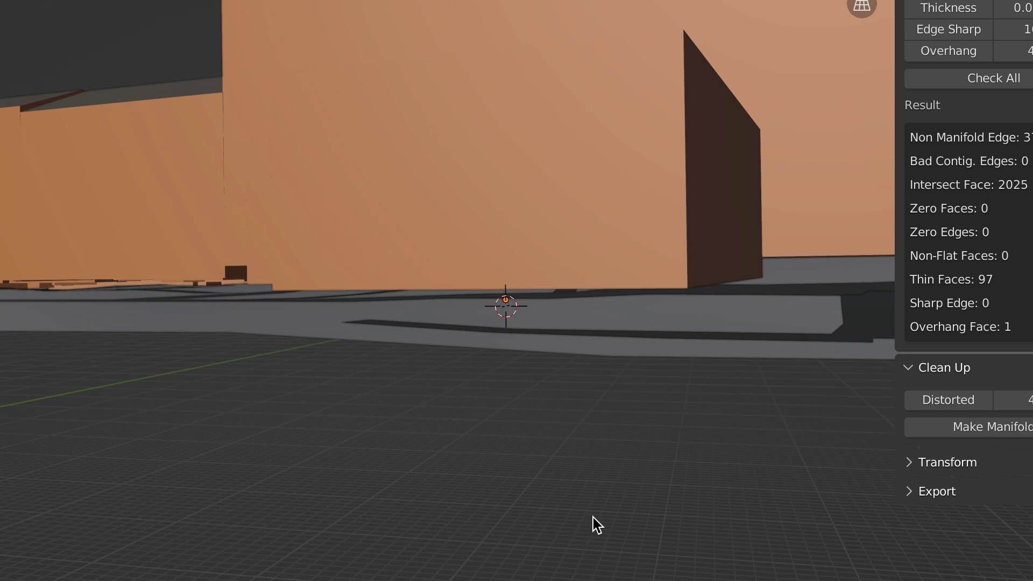
pyautogui.click(605, 141)
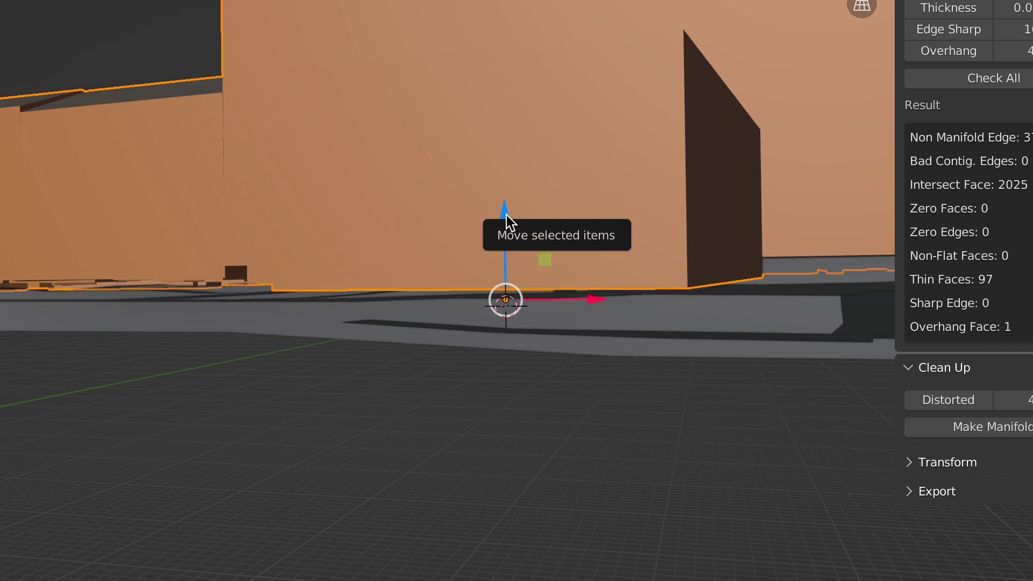
pyautogui.moveTo(504, 213); pyautogui.dragTo(504, 222)
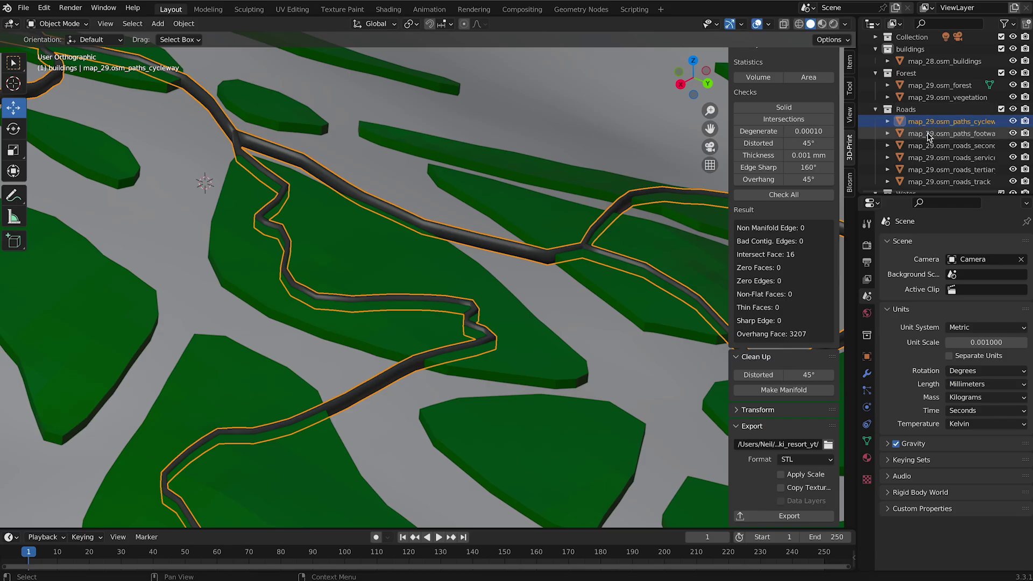
# Select all road and path objects and bring up the Add Modifier menu for them
pyautogui.keyDown('shift'); pyautogui.click(928, 184); pyautogui.keyUp('shift')
pyautogui.click(867, 373)
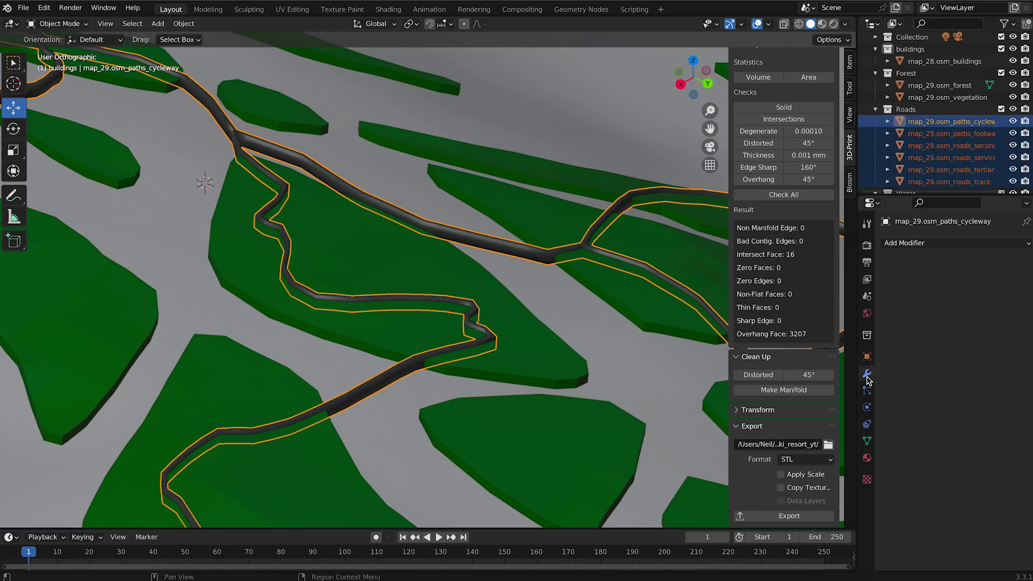
pyautogui.click(928, 242)
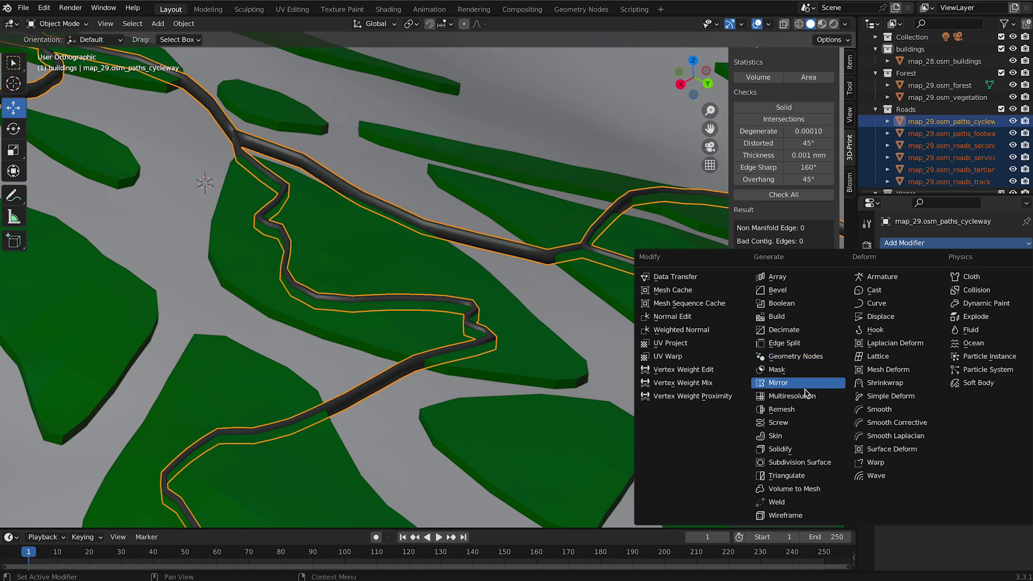
# Add a Solidify modifier with 6 mm thickness to the roads and view the whole map
pyautogui.click(798, 450)
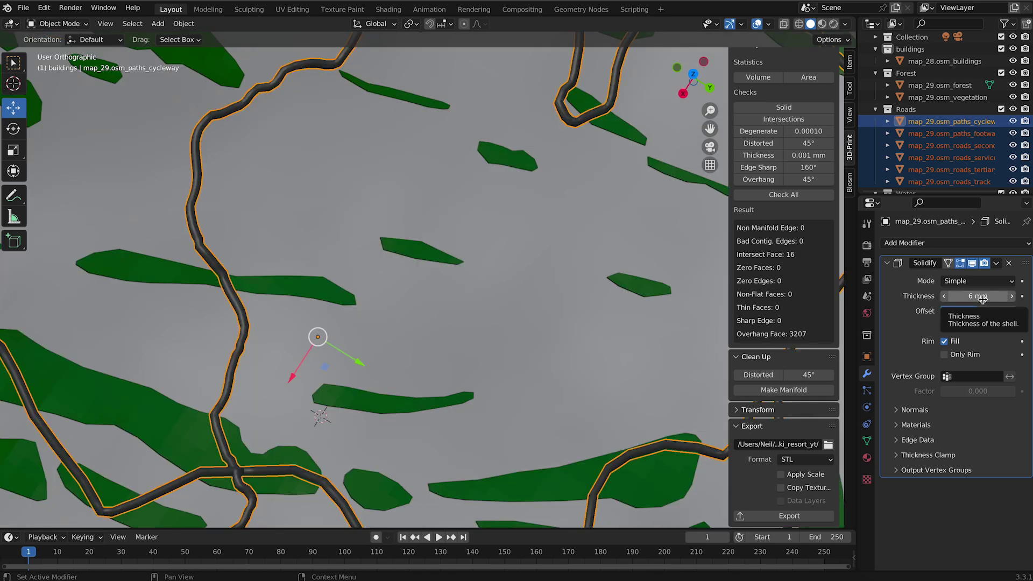
pyautogui.scroll(-5, 582, 315)
pyautogui.moveTo(581, 315); pyautogui.dragTo(584, 316, button='middle')
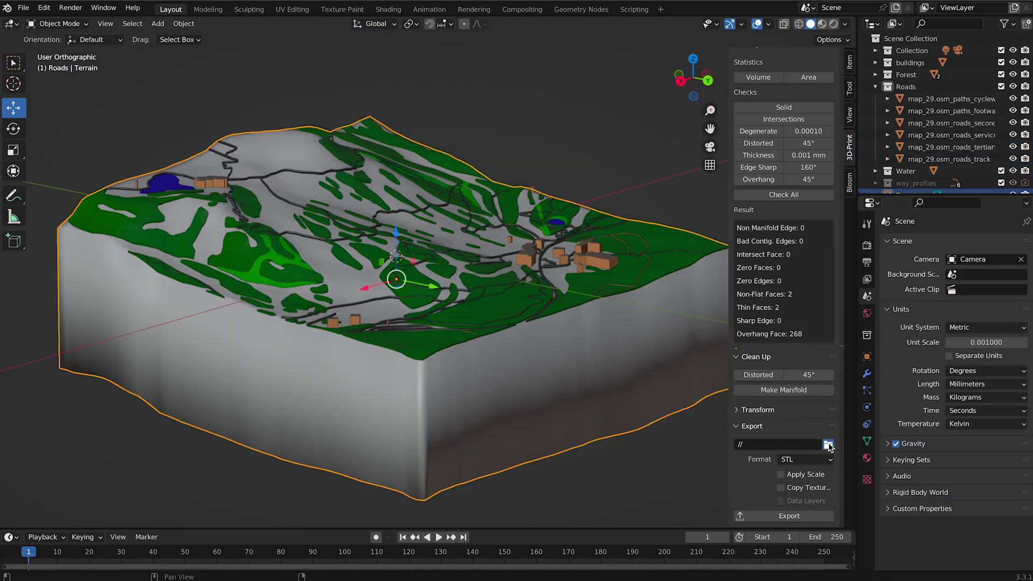
pyautogui.click(828, 445)
# Confirm the export folder and export the buildings and forest objects as STL files
pyautogui.click(793, 459)
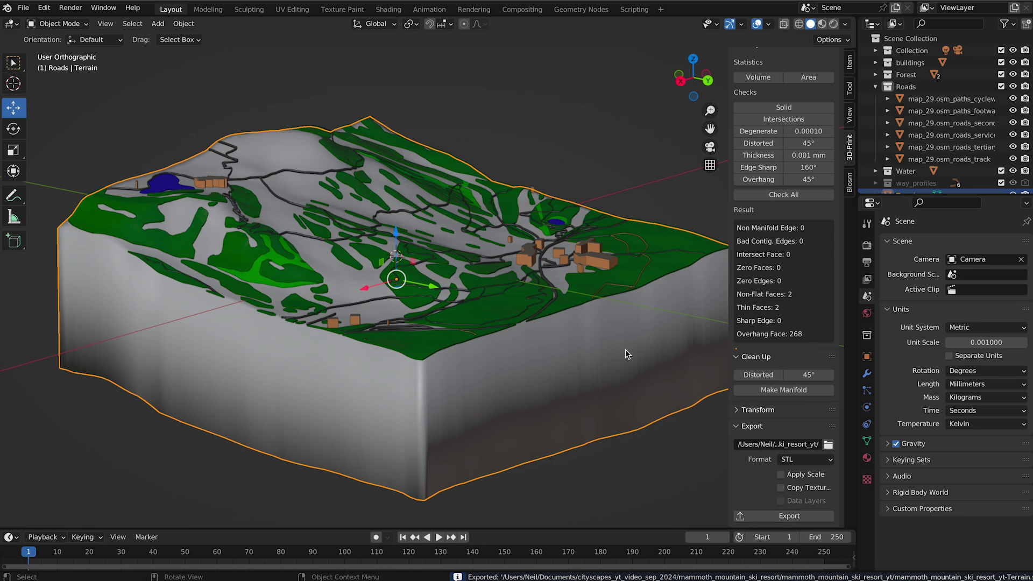
pyautogui.click(598, 267)
pyautogui.click(674, 261)
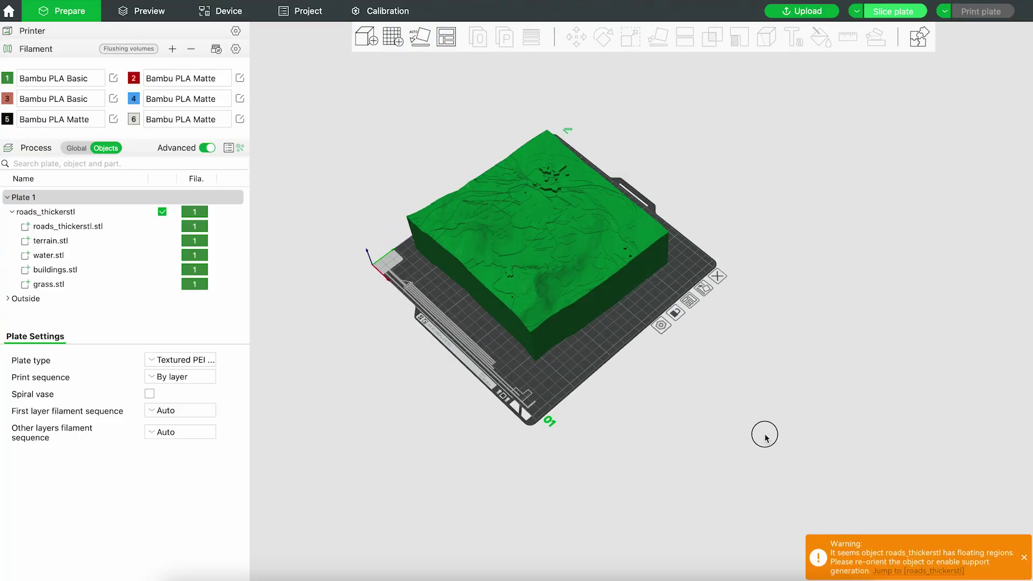
pyautogui.moveTo(763, 431); pyautogui.dragTo(816, 425)
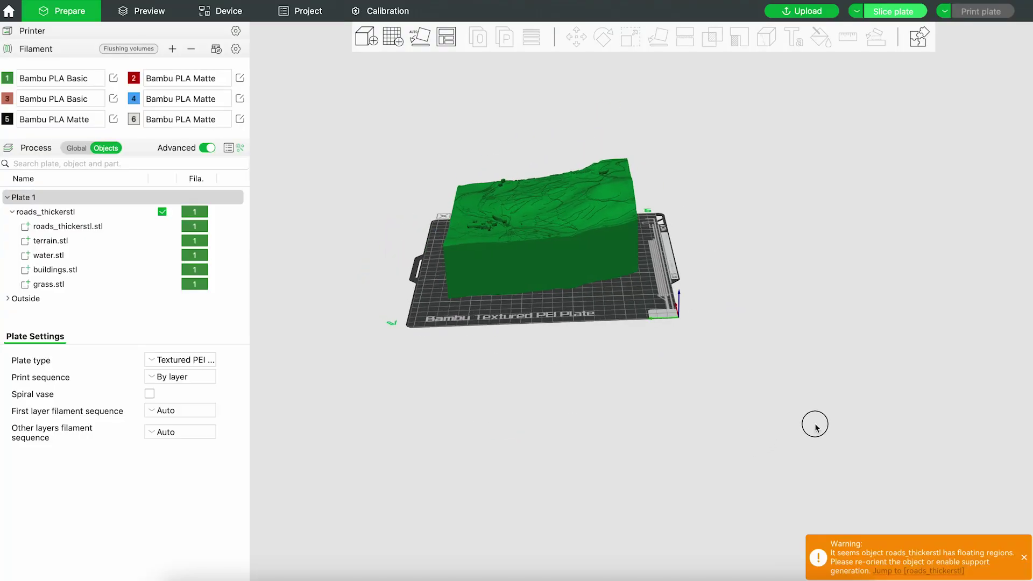
pyautogui.scroll(3, 596, 60)
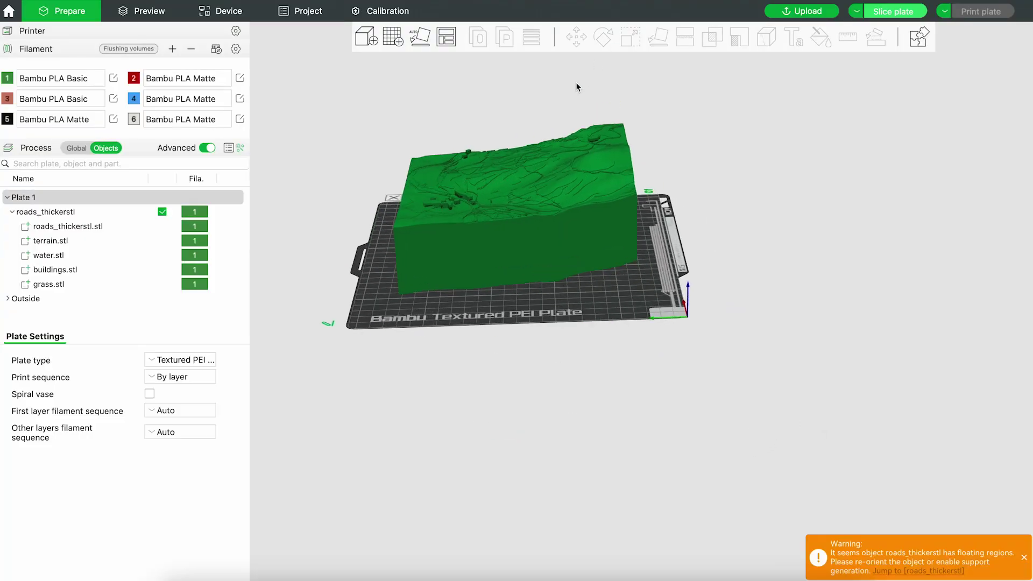
# Assign the roads the black filament and the terrain the light grey filament in the Objects list
pyautogui.click(192, 227)
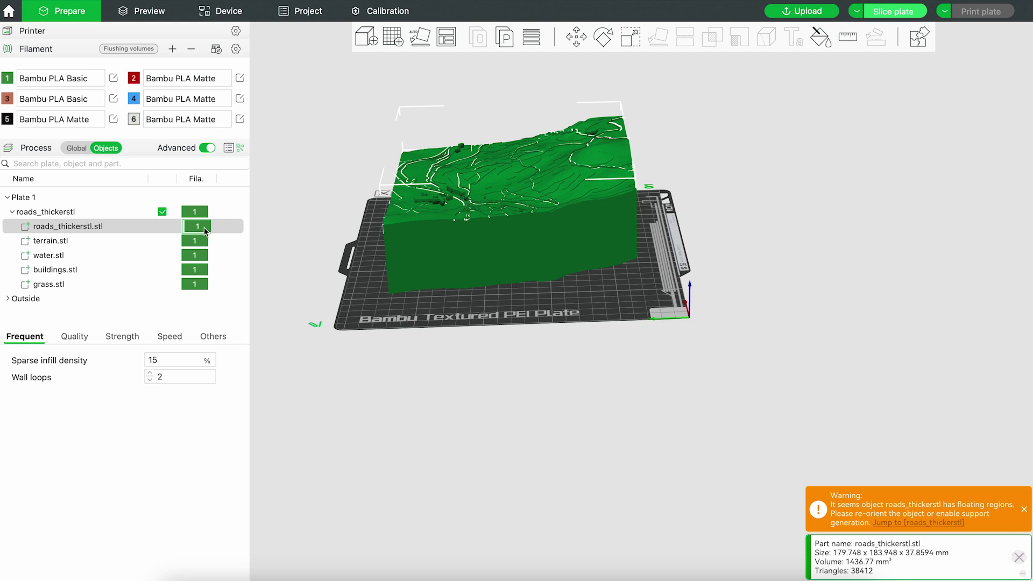
pyautogui.click(199, 339)
pyautogui.click(199, 248)
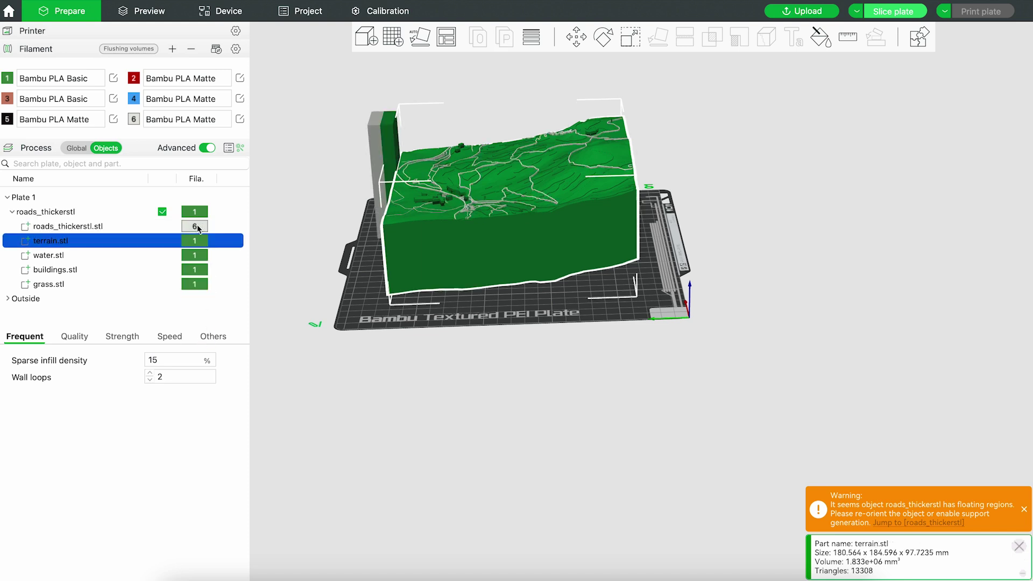
pyautogui.click(199, 230)
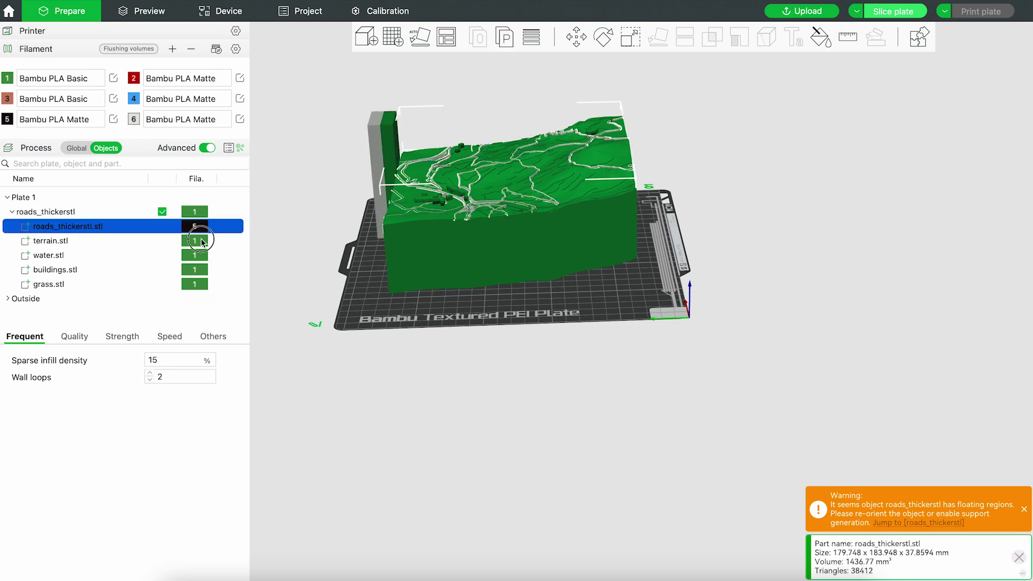
pyautogui.click(201, 242)
pyautogui.click(203, 257)
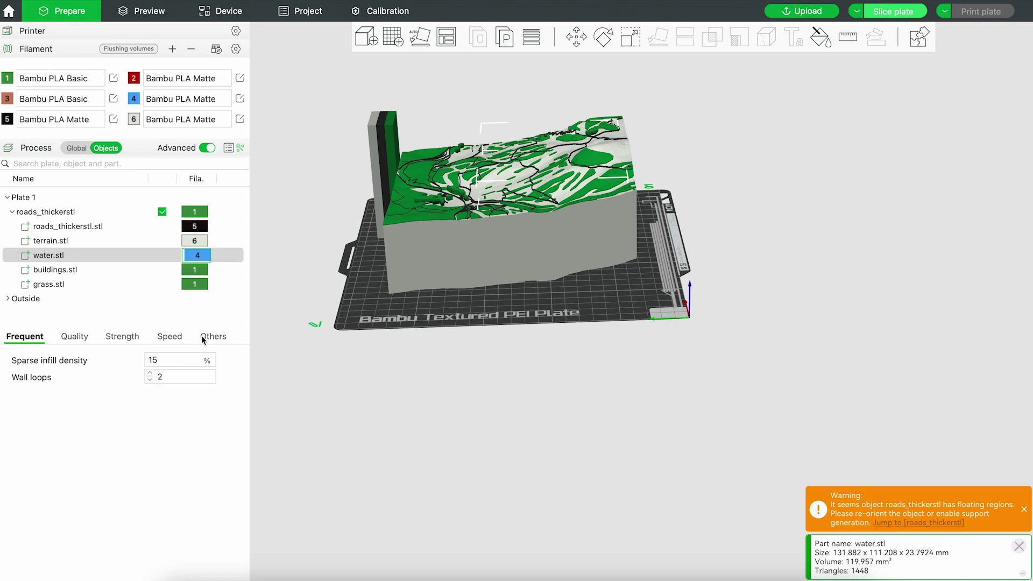
# Cut the combined model with a raised cut plane to remove the deep base and leave it flat
pyautogui.click(846, 242)
pyautogui.press('c')
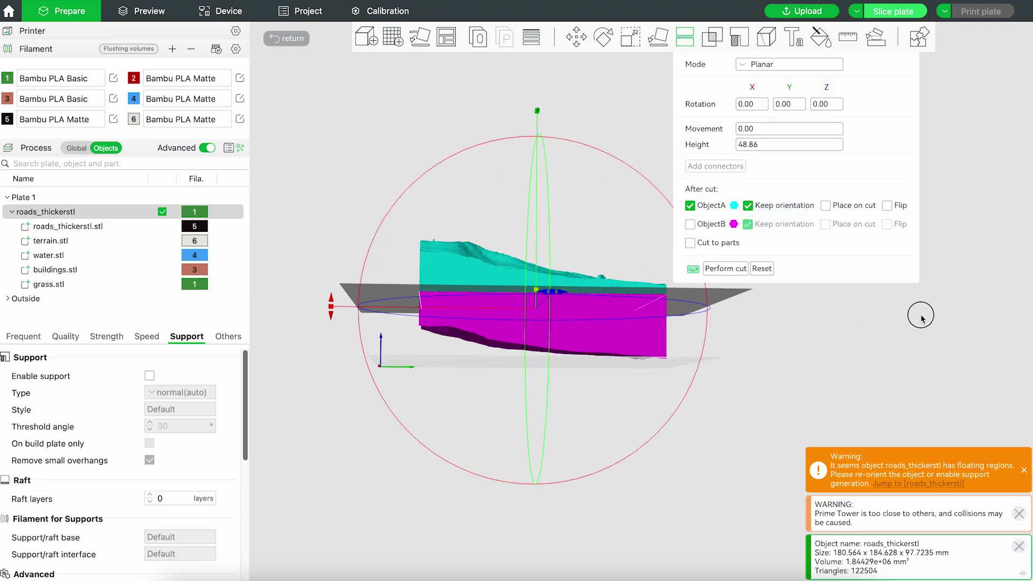
pyautogui.moveTo(922, 318); pyautogui.dragTo(926, 321)
pyautogui.moveTo(537, 289); pyautogui.dragTo(538, 267)
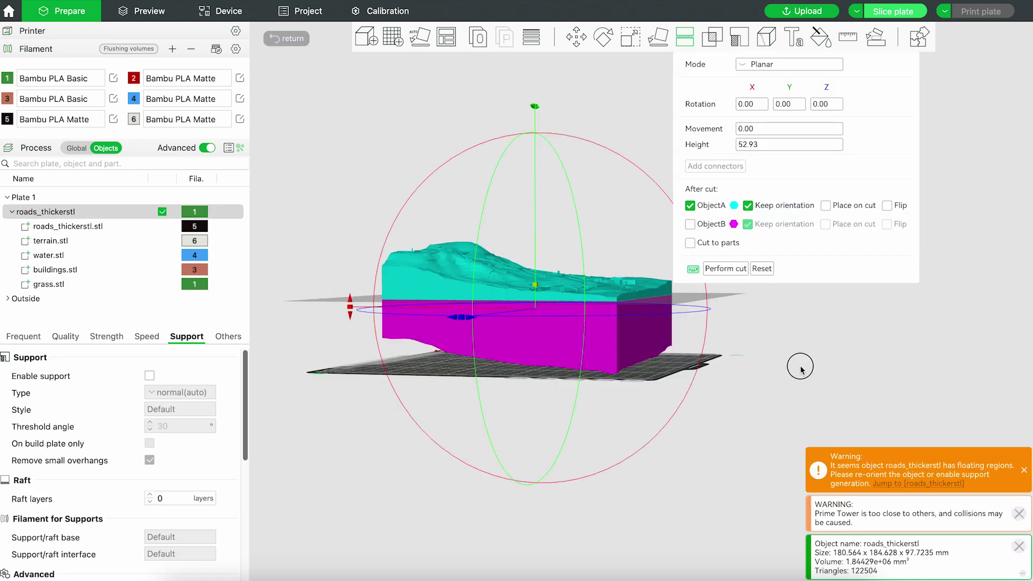
pyautogui.click(722, 271)
pyautogui.moveTo(721, 269)
pyautogui.mouseDown()
pyautogui.moveTo(767, 91)
pyautogui.moveTo(782, 240)
pyautogui.moveTo(802, 227)
pyautogui.mouseUp()
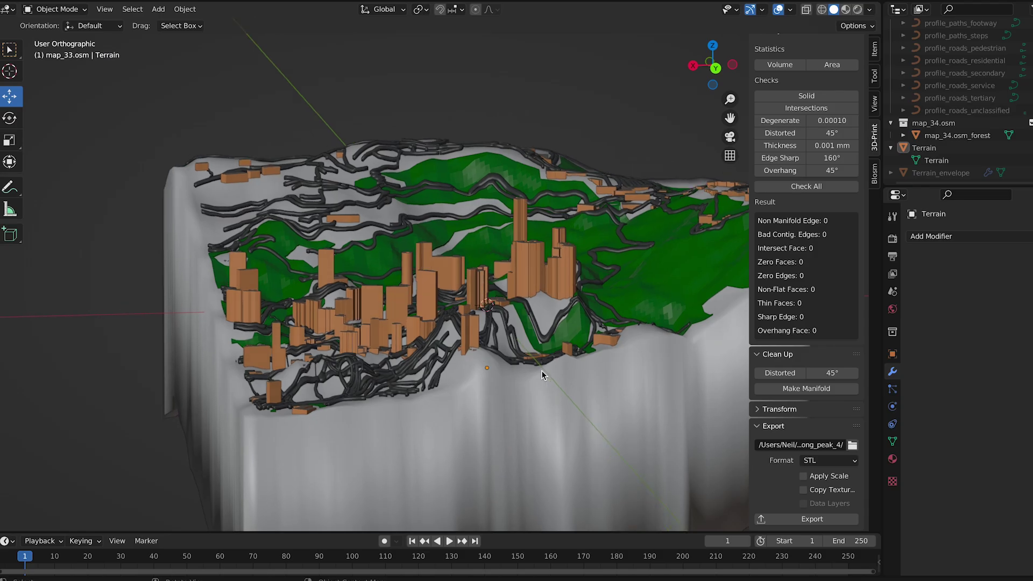
pyautogui.scroll(5, 542, 373)
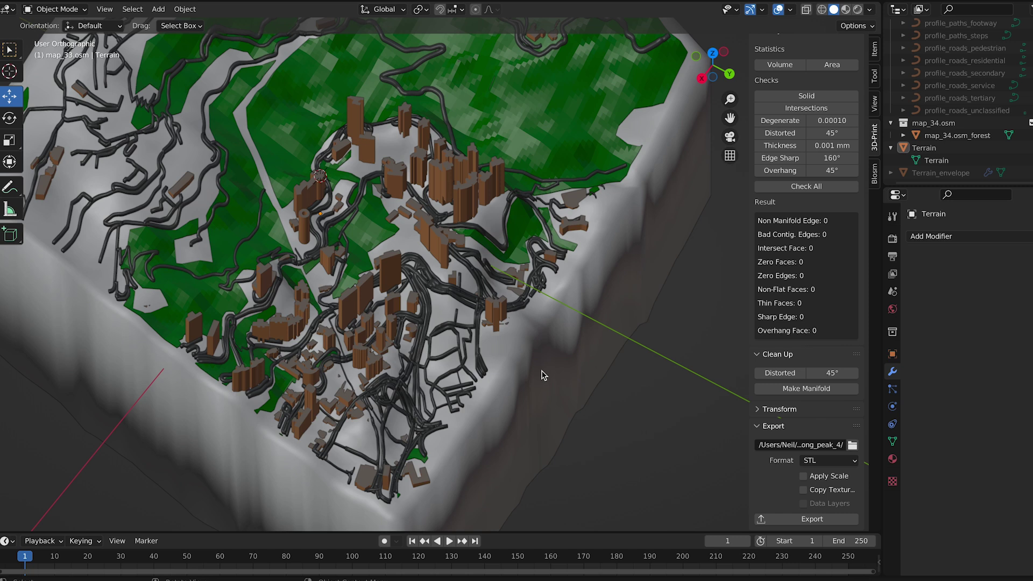
pyautogui.scroll(-2, 632, 281)
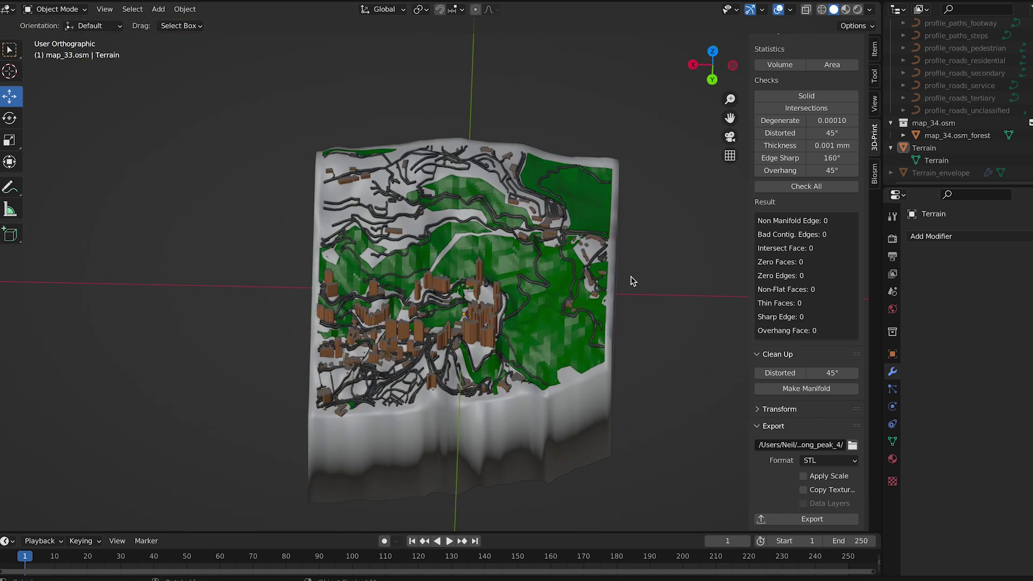
pyautogui.scroll(-2, 632, 281)
pyautogui.scroll(-2, 632, 282)
pyautogui.scroll(-2, 632, 281)
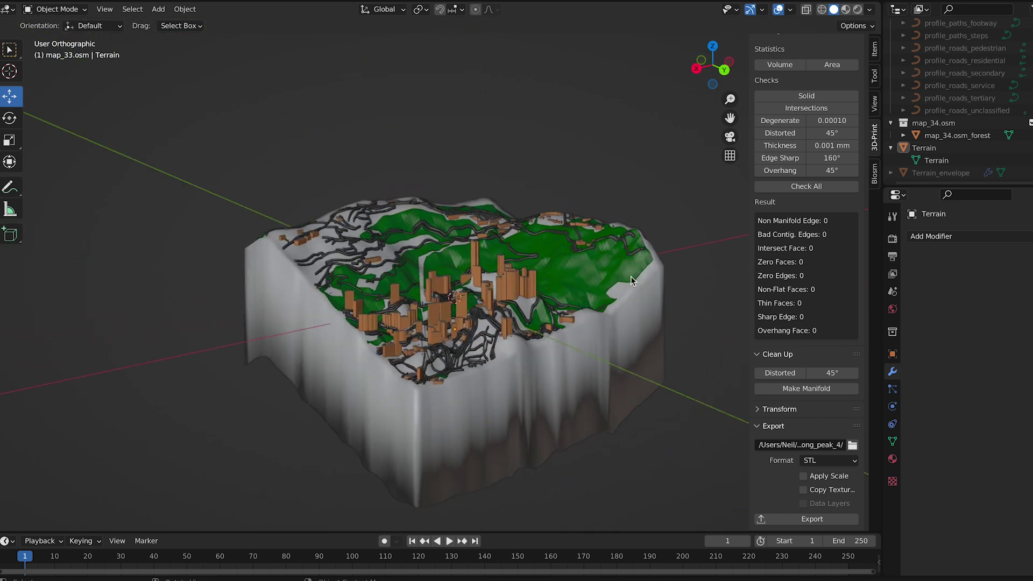
# Capture a screenshot of the coloured city terrain model on the Bambu Studio plate
pyautogui.press('super+shift+5')
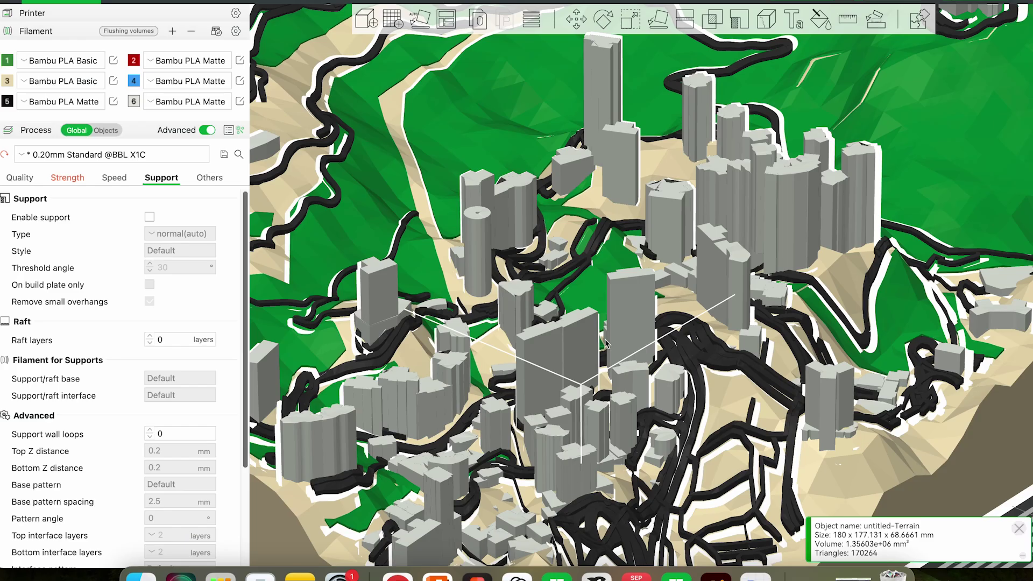
pyautogui.scroll(-2, 606, 343)
pyautogui.scroll(-2, 608, 342)
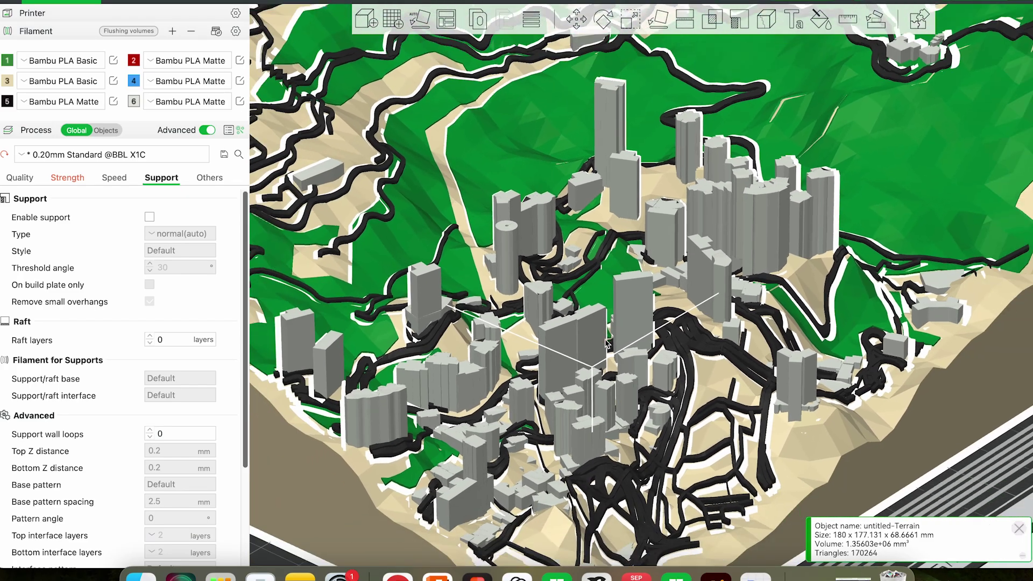
pyautogui.scroll(-3, 606, 341)
pyautogui.scroll(-2, 606, 341)
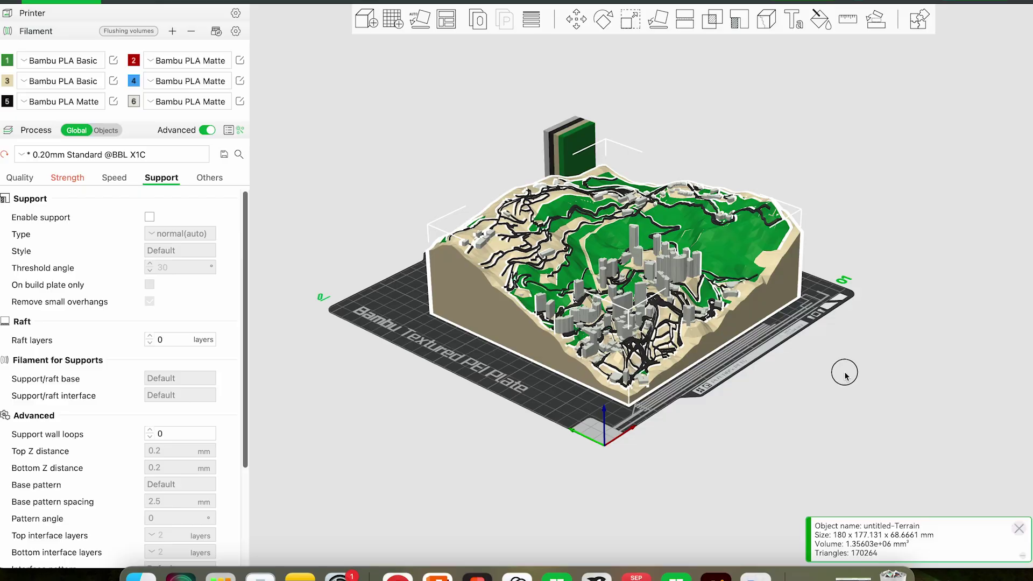